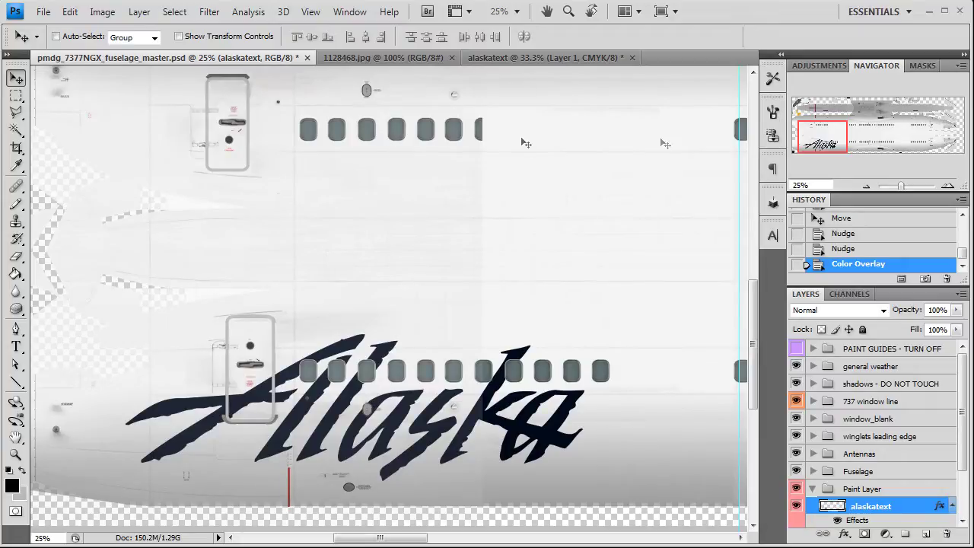
- Delete Layer 183 from the 737 window line group and collapse the group
drag(822, 138, 825, 143)
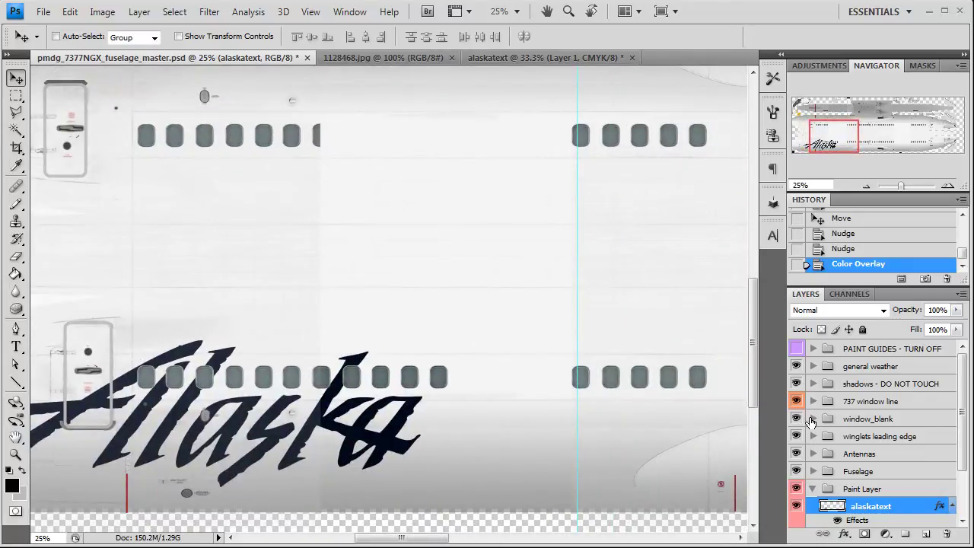
click(812, 401)
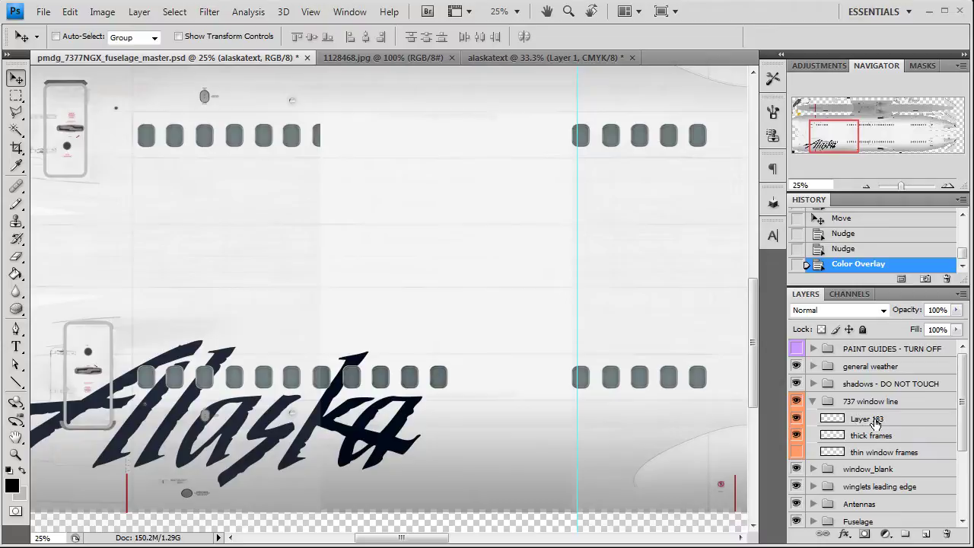
click(837, 420)
click(796, 423)
click(796, 423)
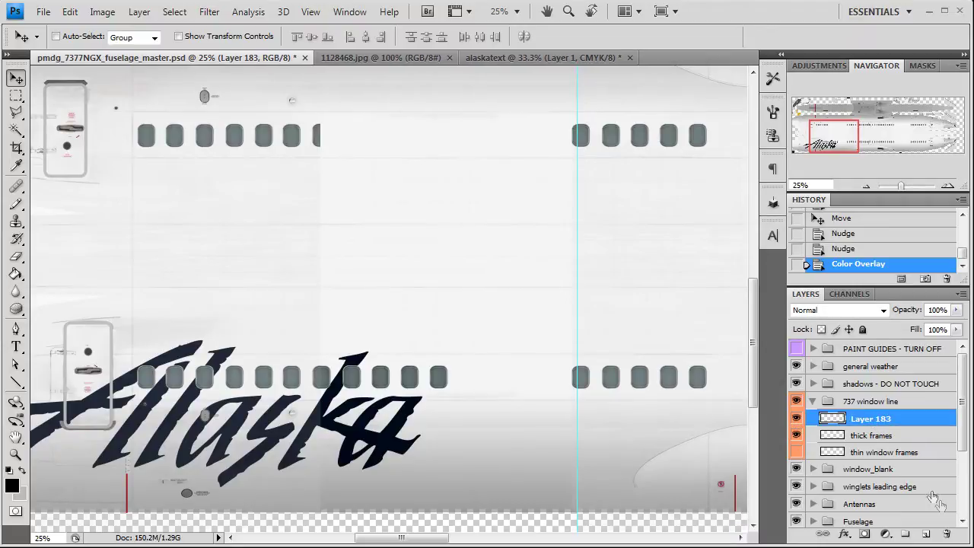
key(Delete)
click(813, 402)
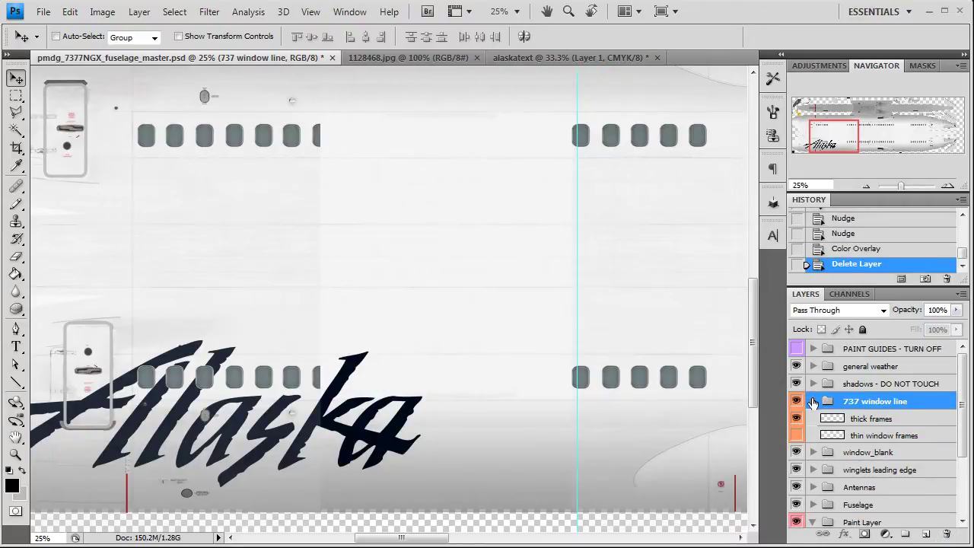
click(813, 404)
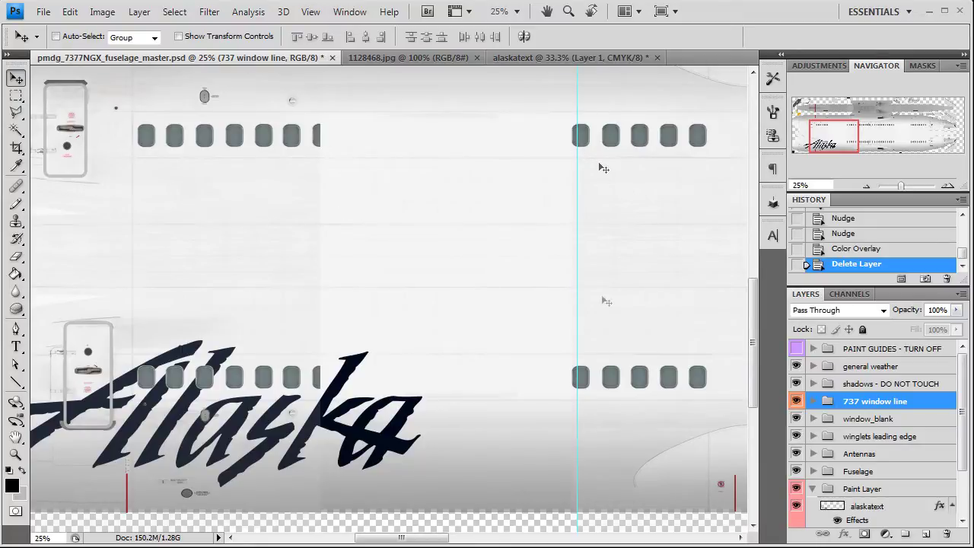
- Lock the guides in the fuselage document
drag(842, 142, 847, 141)
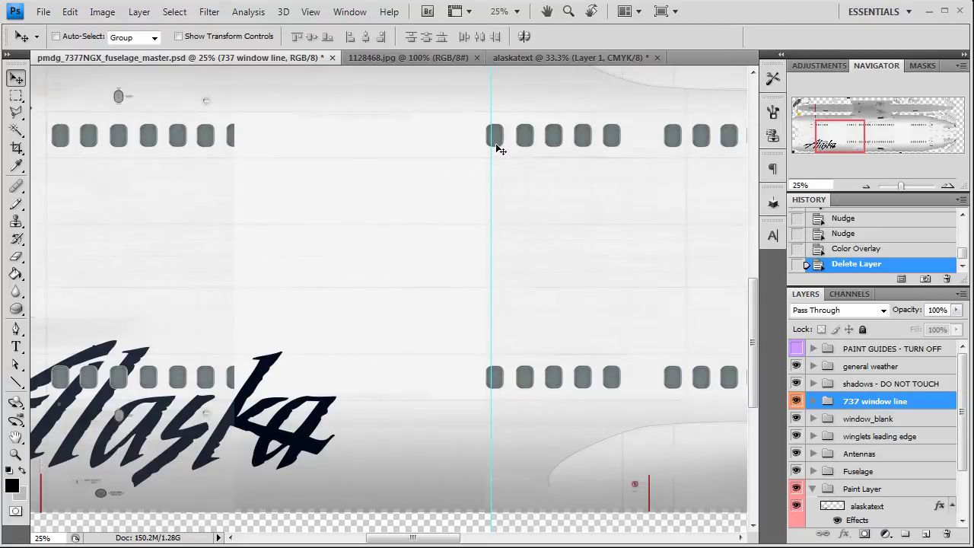
click(311, 11)
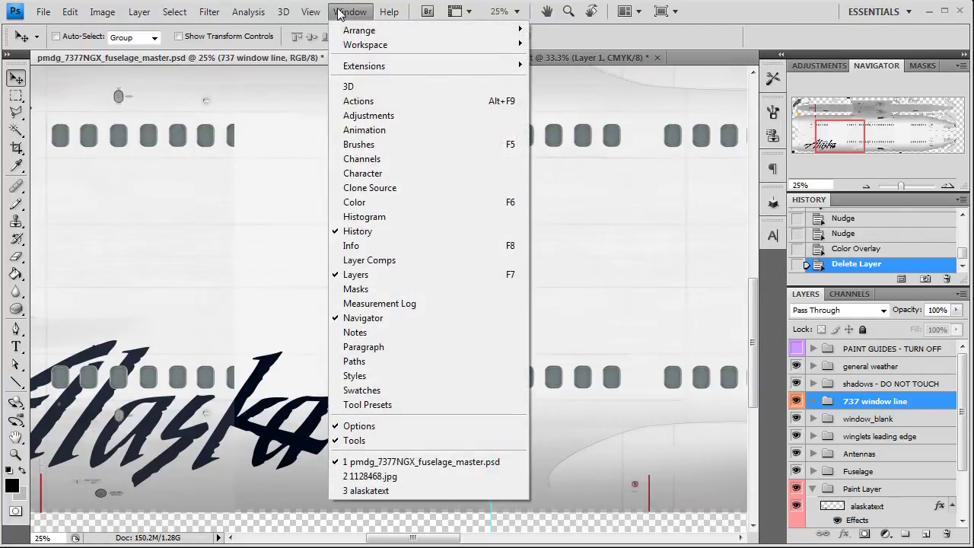
click(325, 13)
click(322, 13)
click(308, 12)
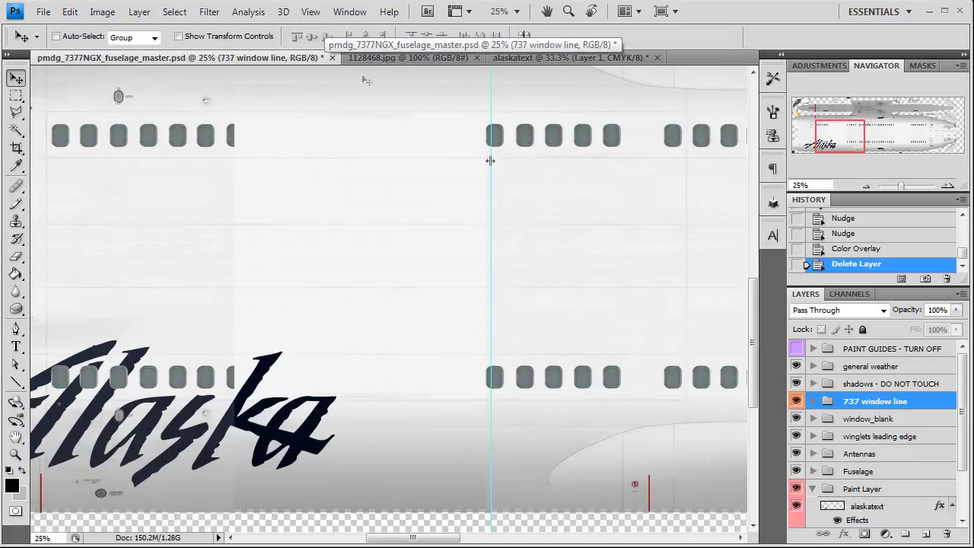
click(310, 12)
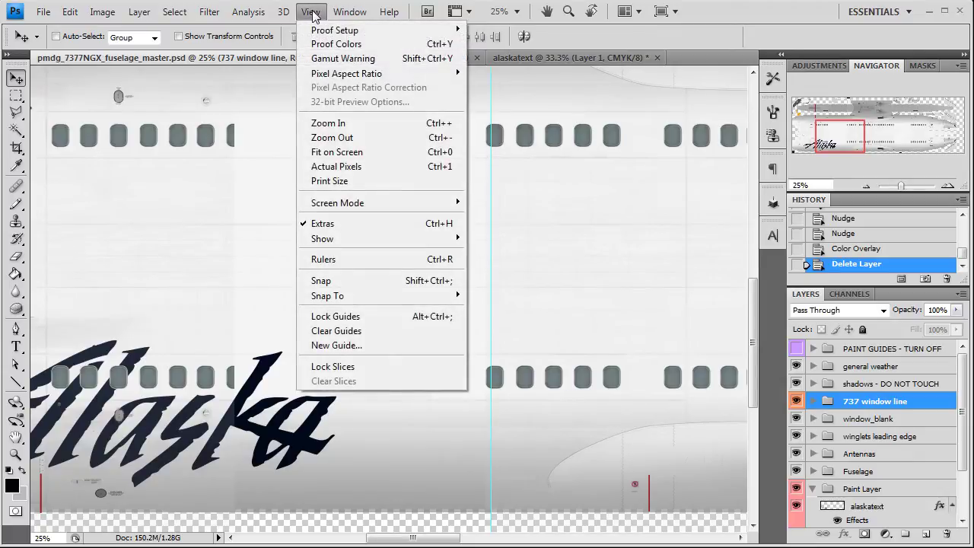
click(346, 317)
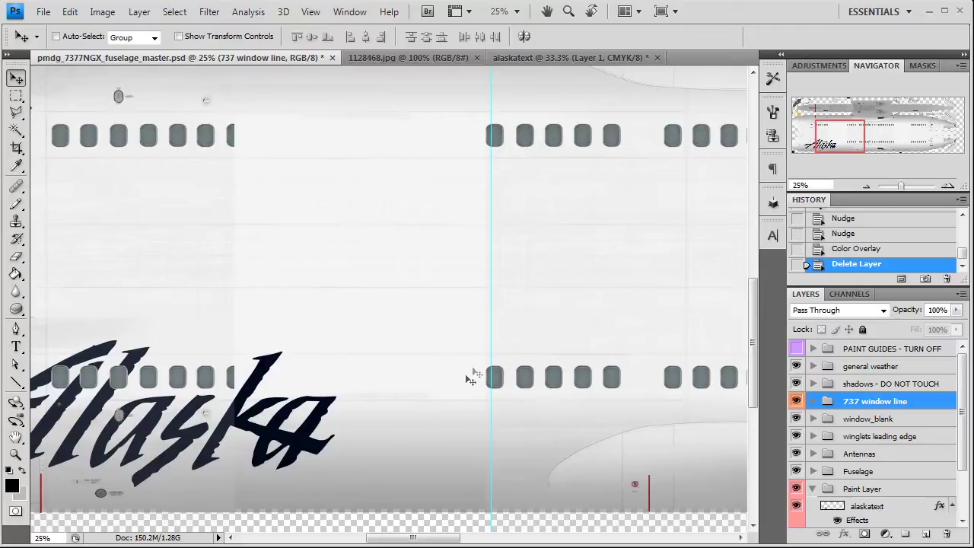
- Check the paint guides by toggling the PAINT GUIDES group's visibility on and back off
click(796, 350)
click(796, 350)
mouse_move(851, 141)
mouse_down()
mouse_move(816, 136)
mouse_move(820, 143)
mouse_up()
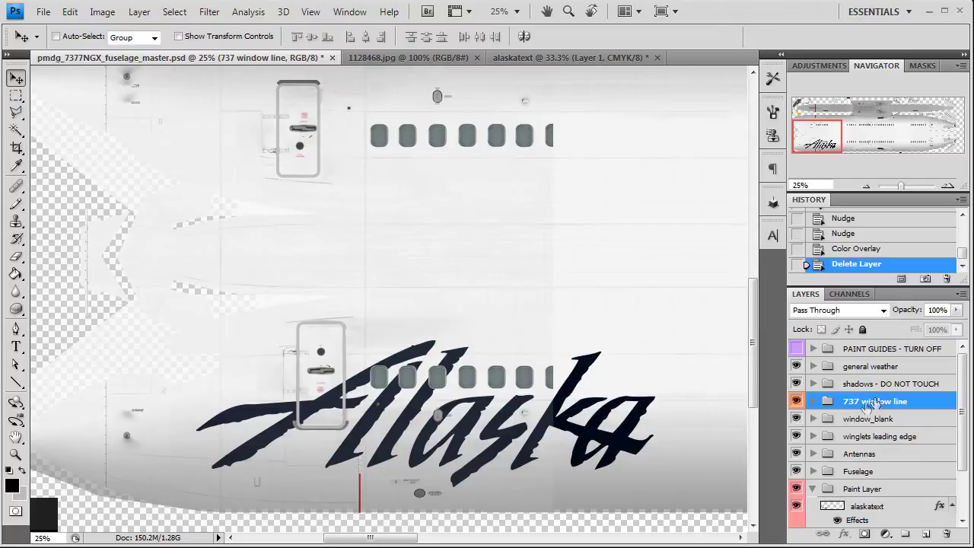
- Select the alaskatext layer in the Paint Layer group and collapse its effects list
click(877, 507)
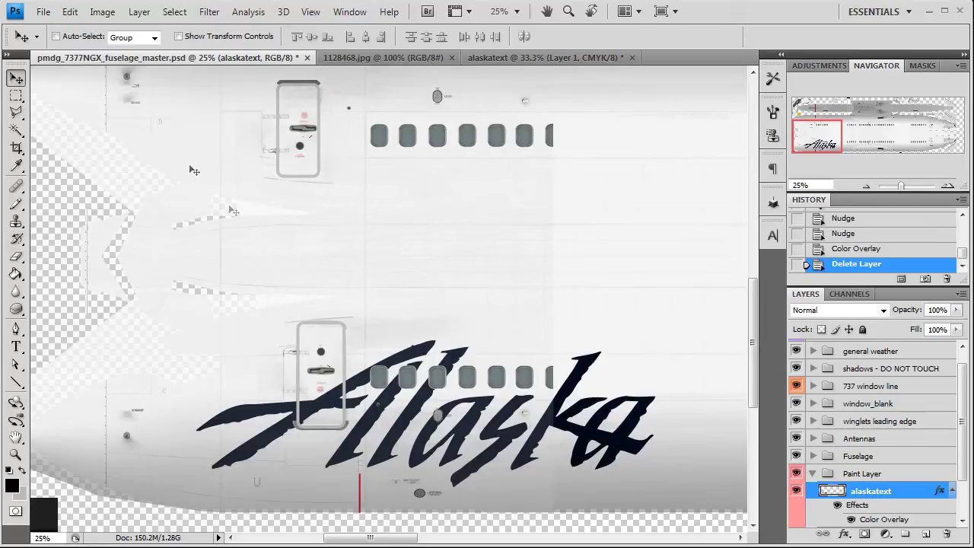
scroll(559, 397, down, 2)
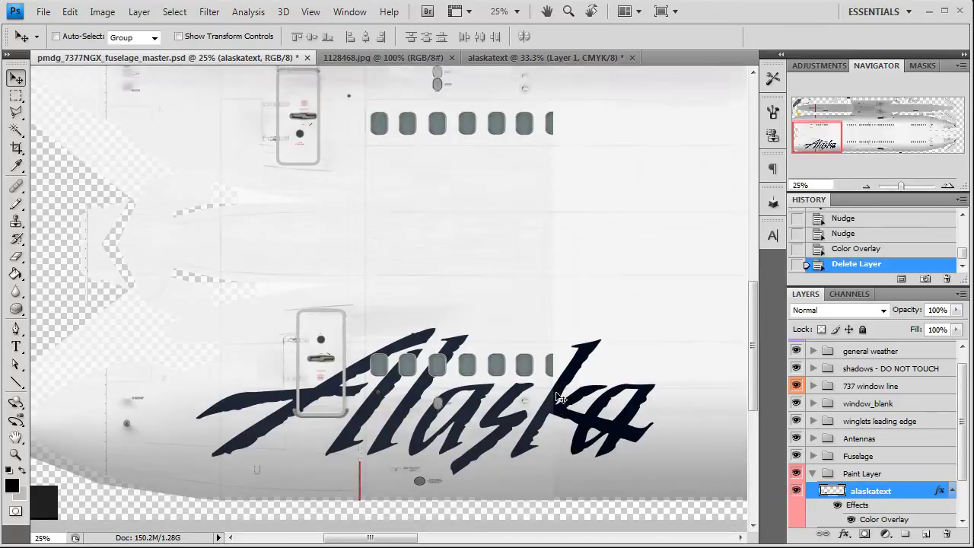
scroll(858, 469, down, 3)
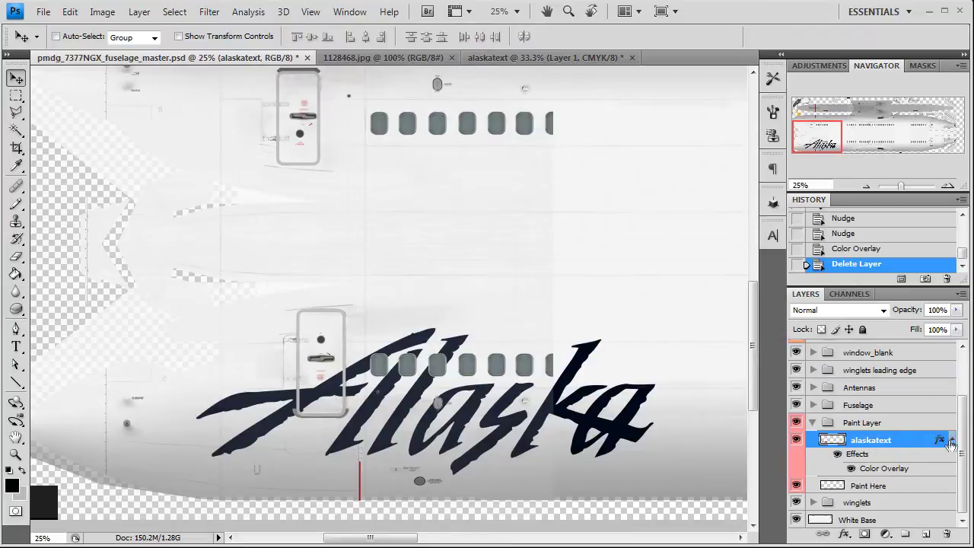
click(951, 441)
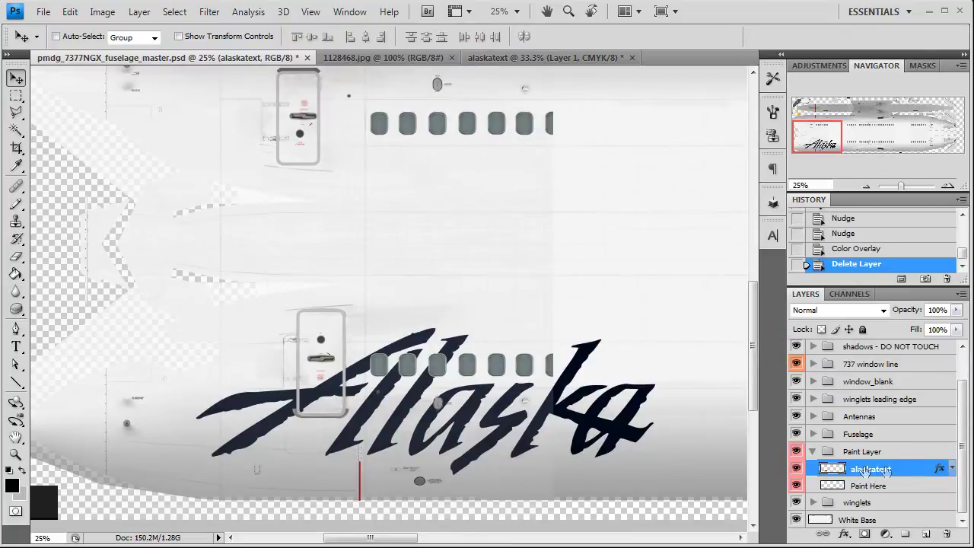
click(796, 469)
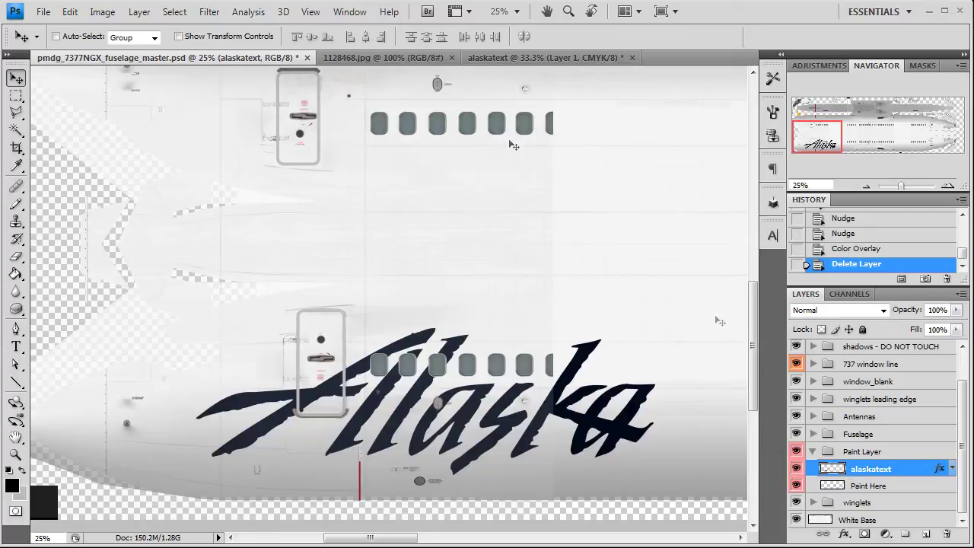
click(952, 469)
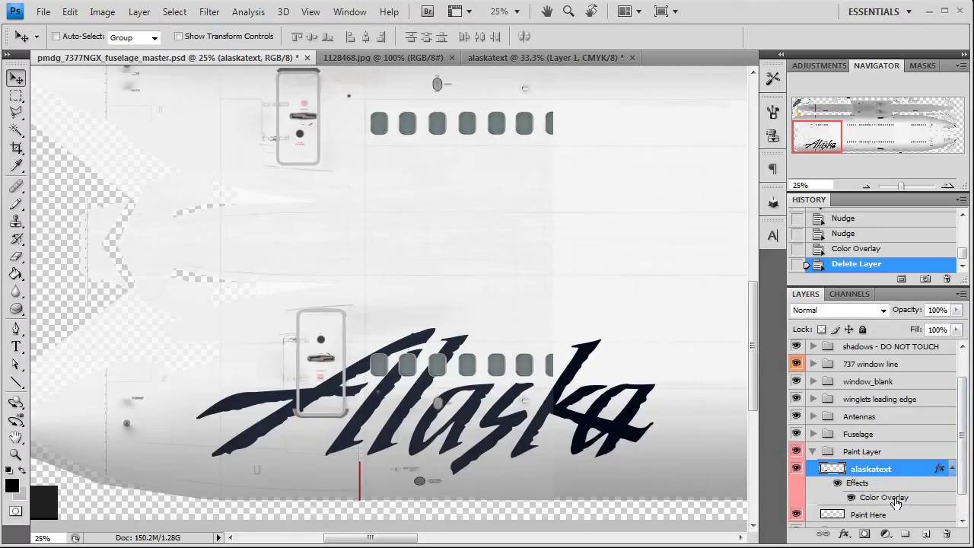
click(952, 469)
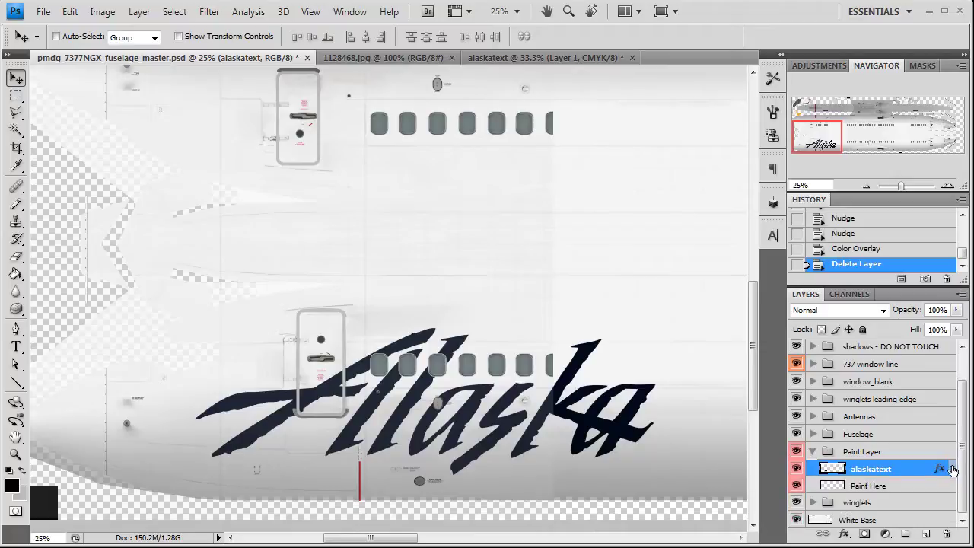
- Duplicate the alaskatext layer within the same document as "alaskatext right"
right_click(914, 475)
click(953, 165)
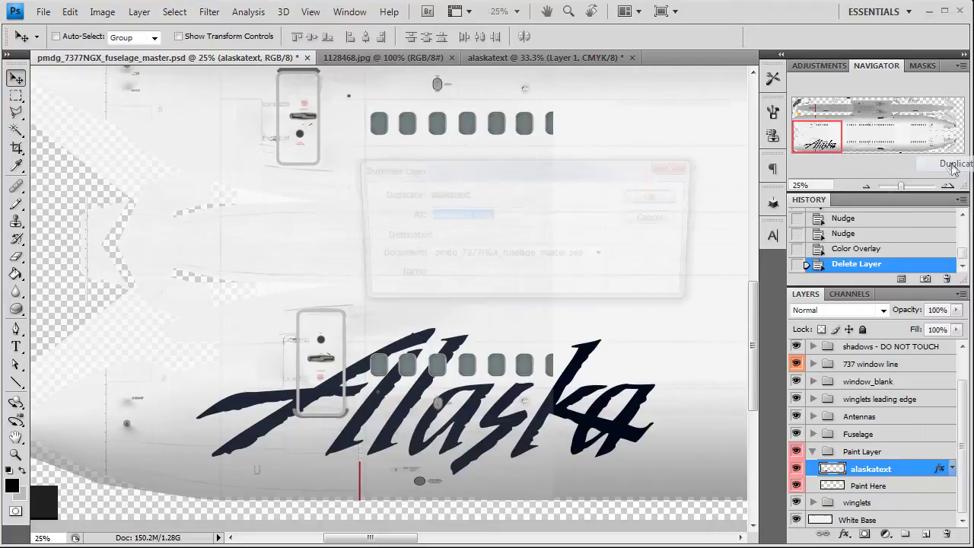
drag(495, 214, 477, 215)
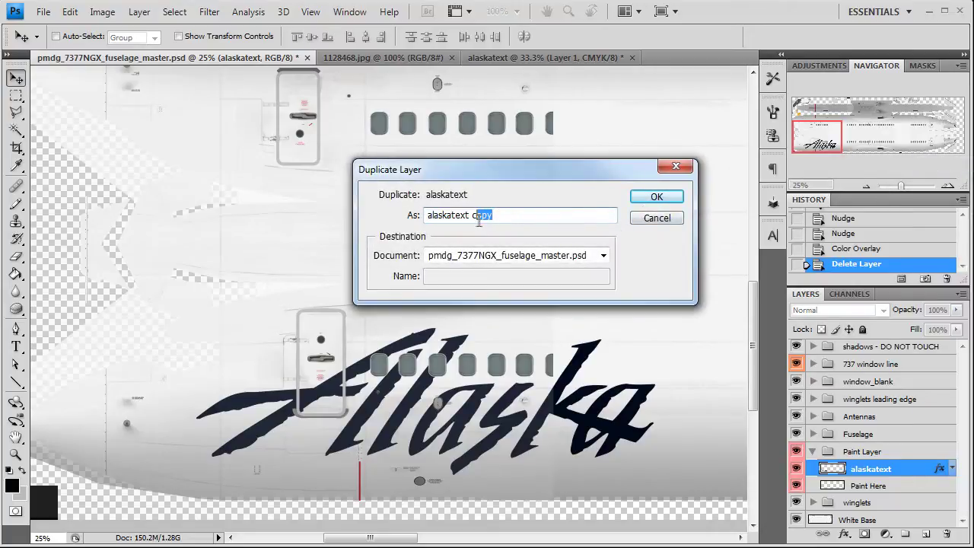
text(n)
click(660, 201)
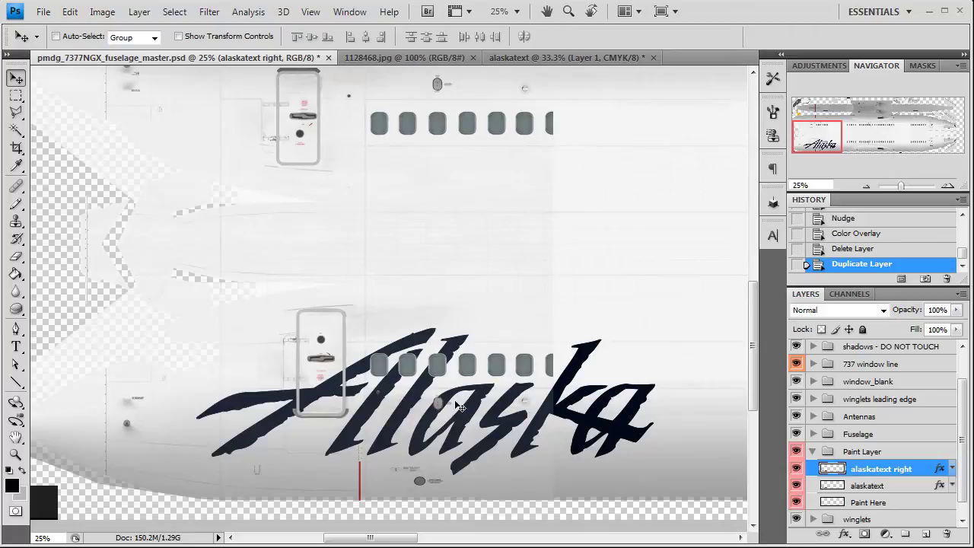
- Move the duplicated Alaska lettering up over the upper window row and rotate it 180°
drag(462, 407, 471, 134)
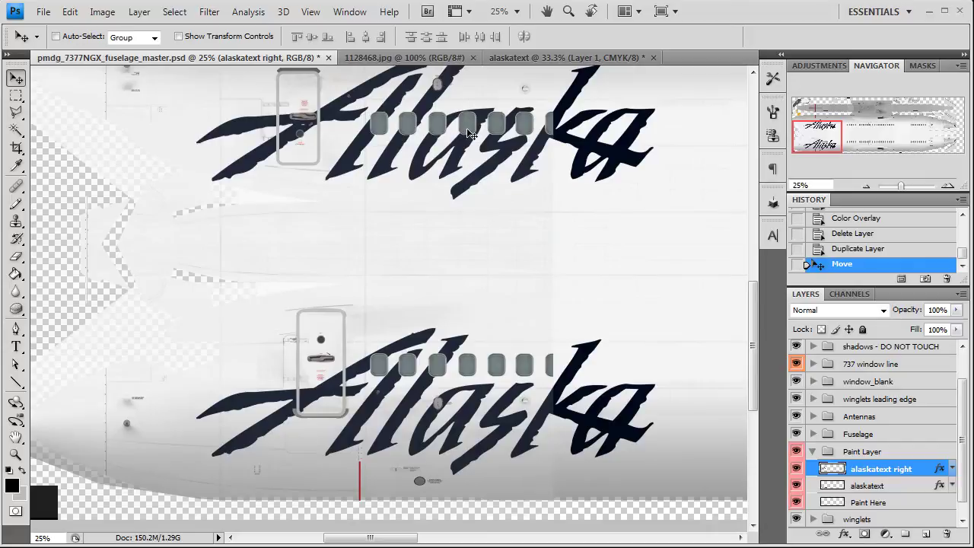
click(69, 12)
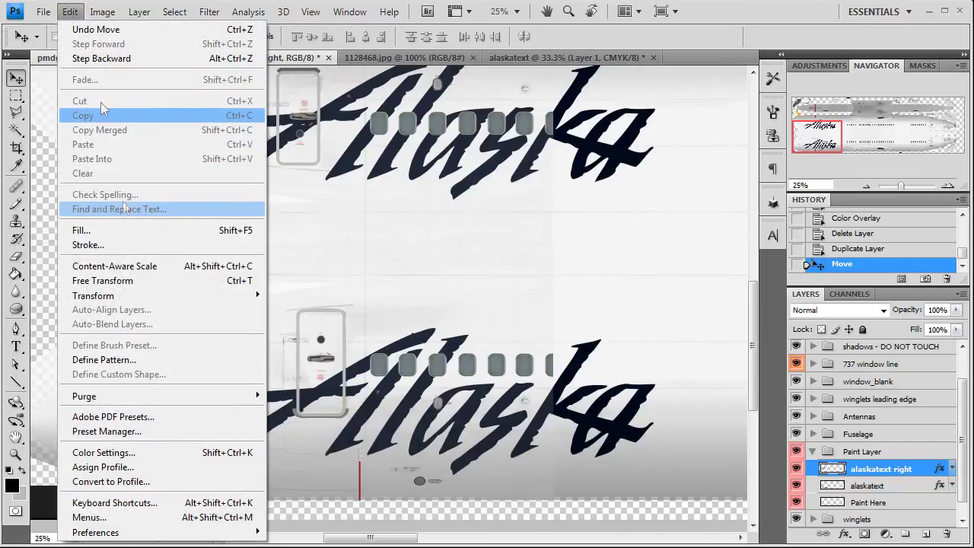
mouse_move(114, 297)
click(315, 409)
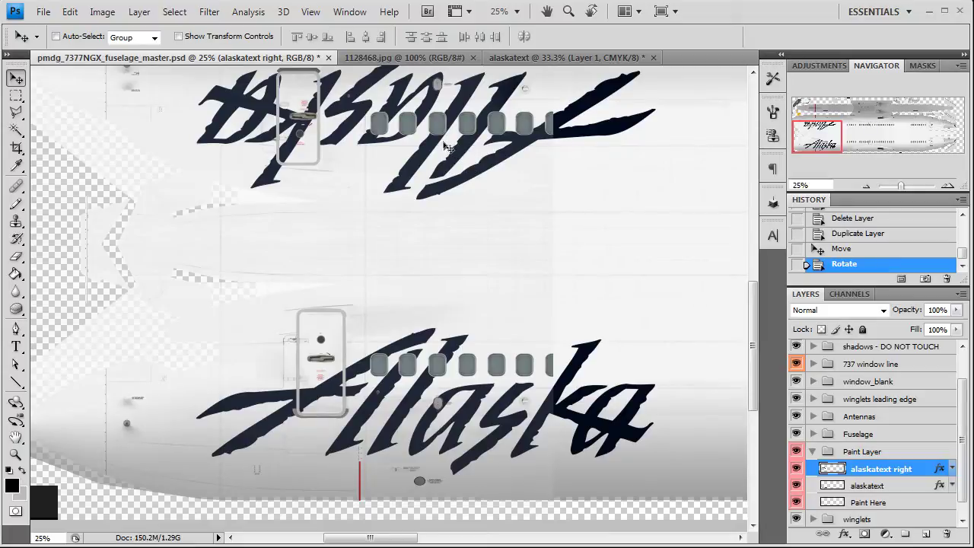
- Open the reference photo 2284775.jpg to examine the lettering's placement on the aircraft's right side, and close it again
click(44, 11)
click(61, 44)
click(489, 217)
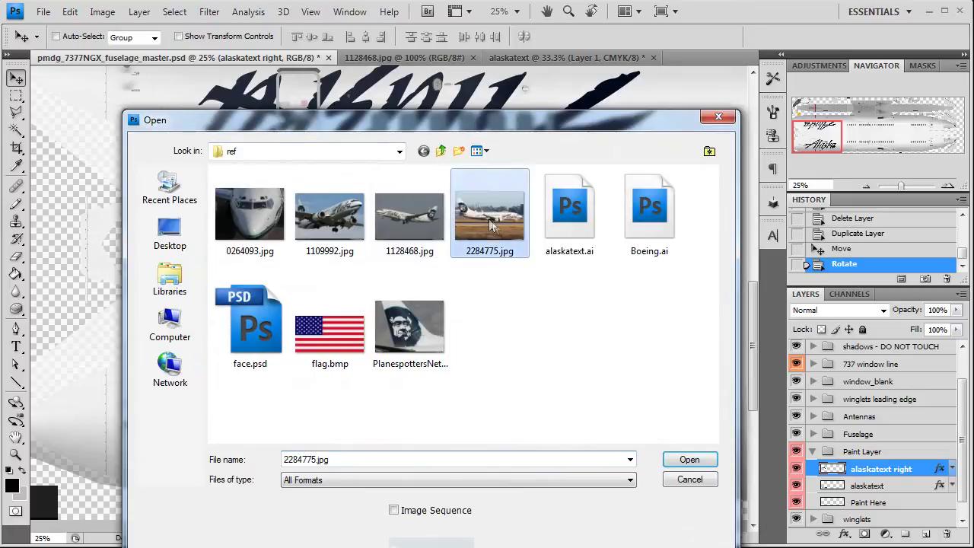
click(689, 459)
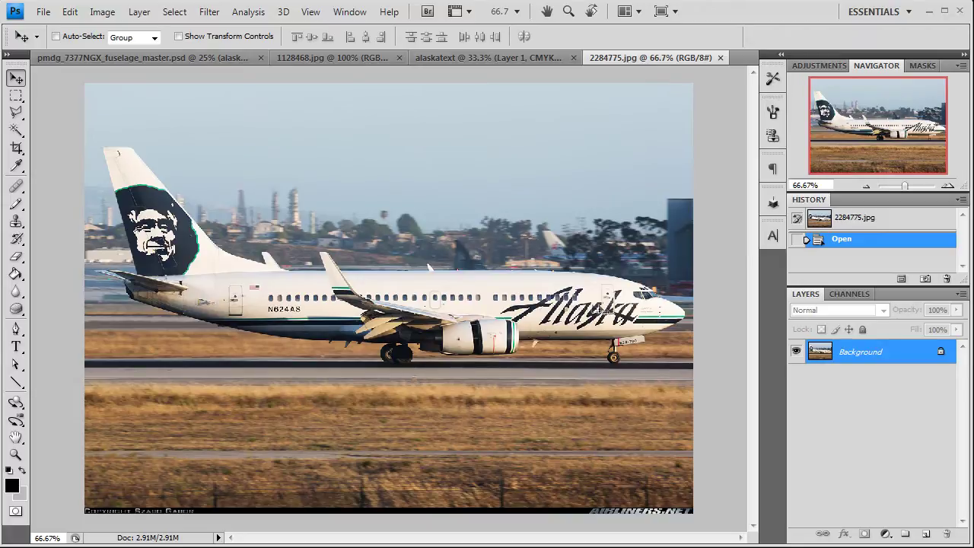
click(720, 57)
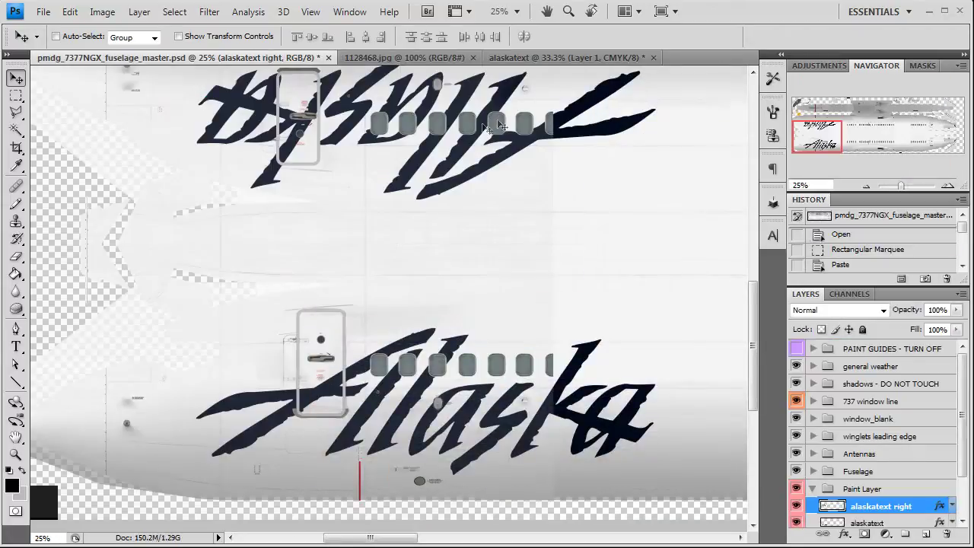
- Shift the rotated Alaska lettering up so it sits mostly above the upper window row, mirroring the lower lettering
drag(497, 137, 502, 102)
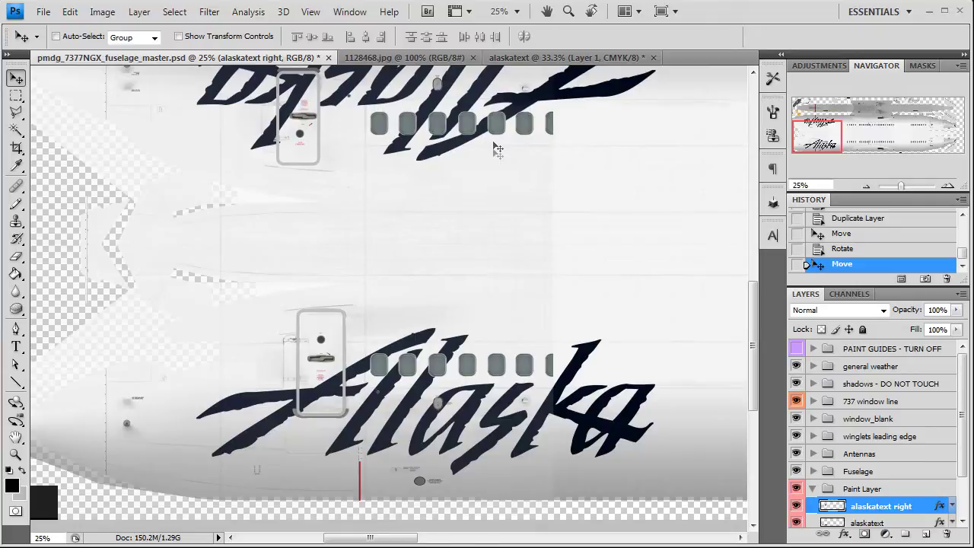
drag(482, 152, 454, 234)
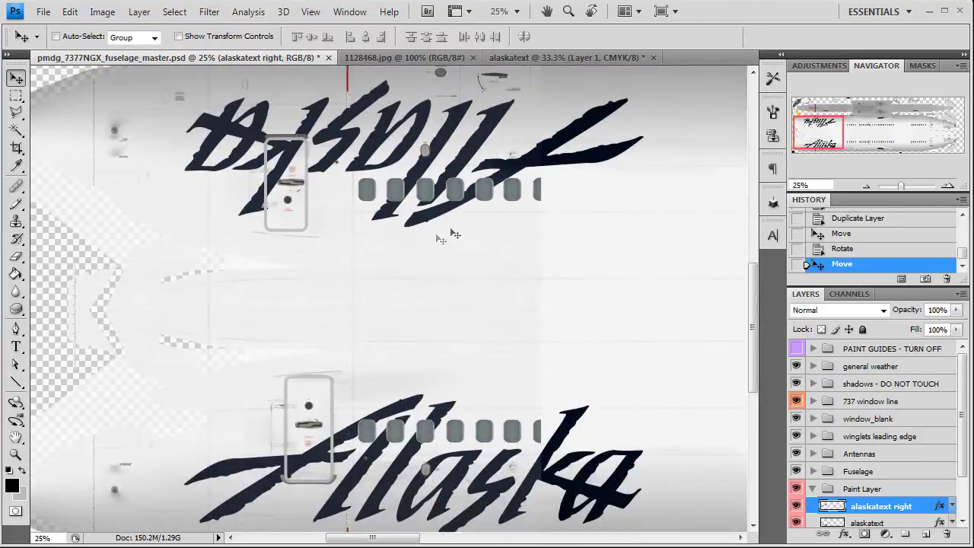
drag(433, 278, 471, 218)
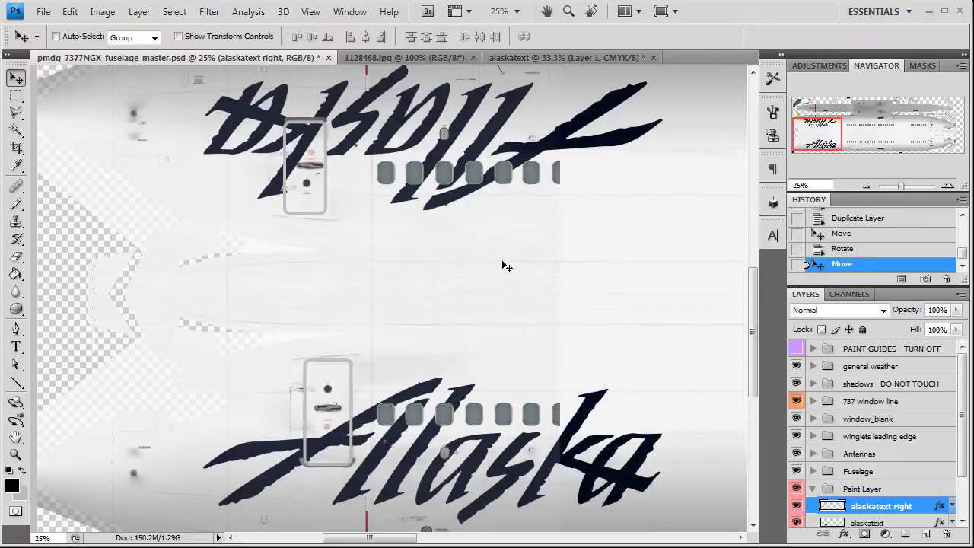
- On the alaskatext layer, make a rectangular marquee selection around the final letters "ka" of the lower lettering
drag(832, 137, 848, 140)
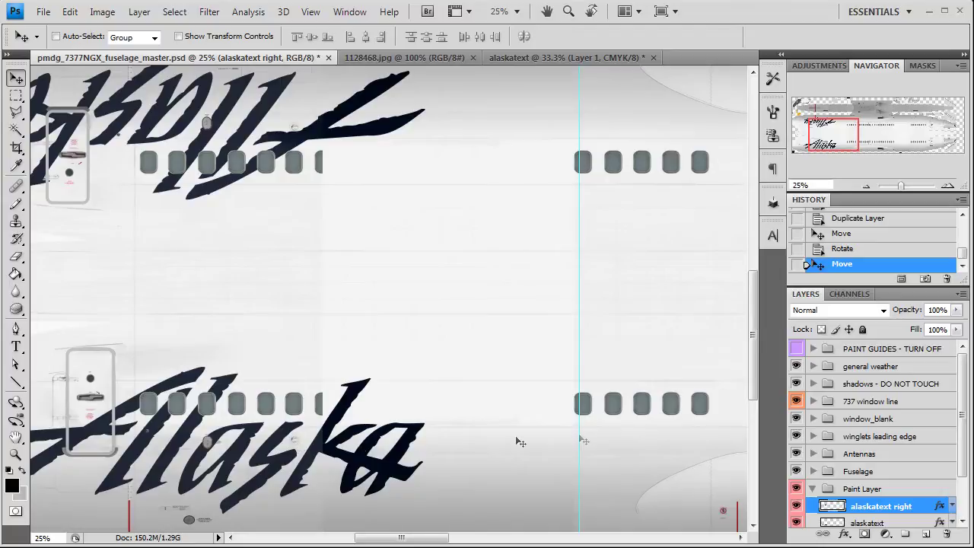
click(894, 522)
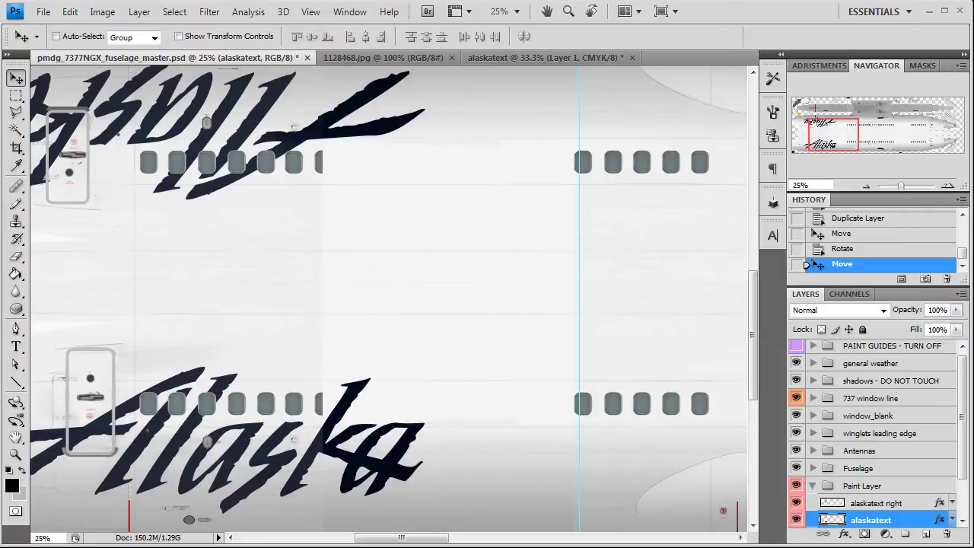
click(16, 95)
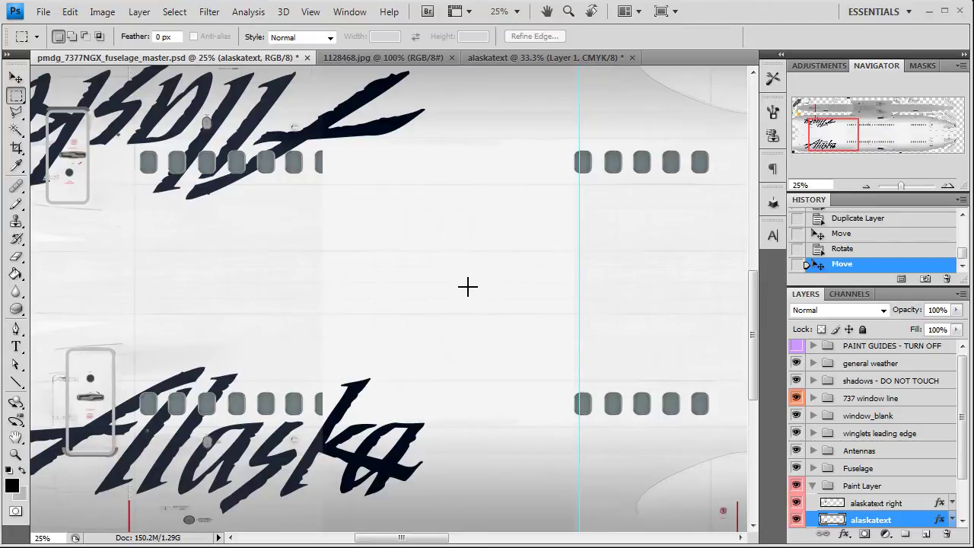
drag(831, 138, 824, 147)
click(947, 185)
click(947, 186)
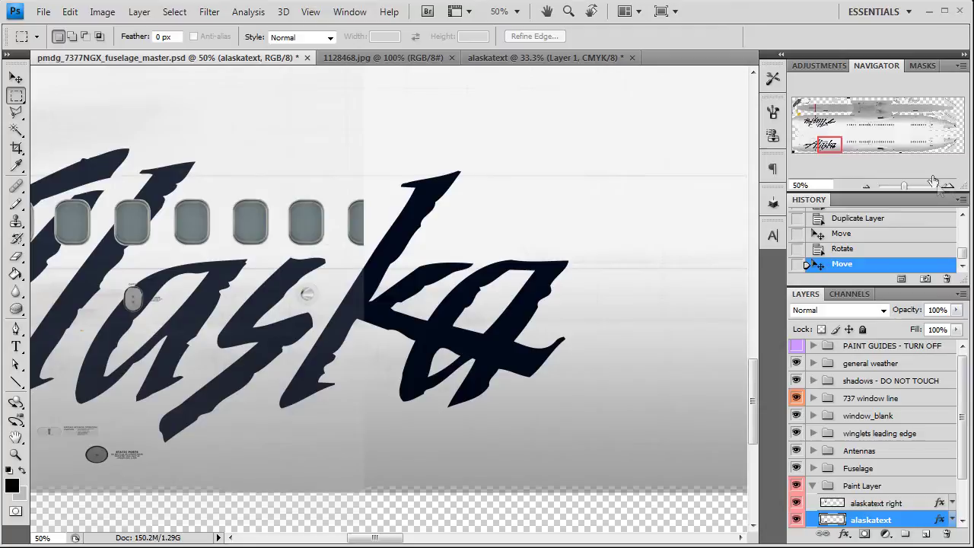
drag(632, 130, 374, 449)
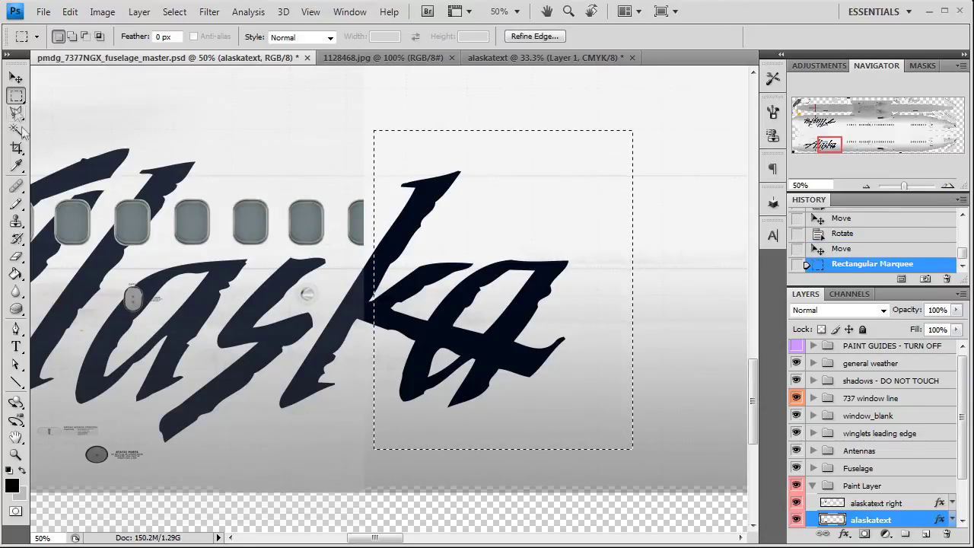
- Replace the selection with a rectangular marquee around the lower lettering's final letters, its left edge aligned to the texture seam through the k
click(696, 108)
drag(697, 105, 366, 436)
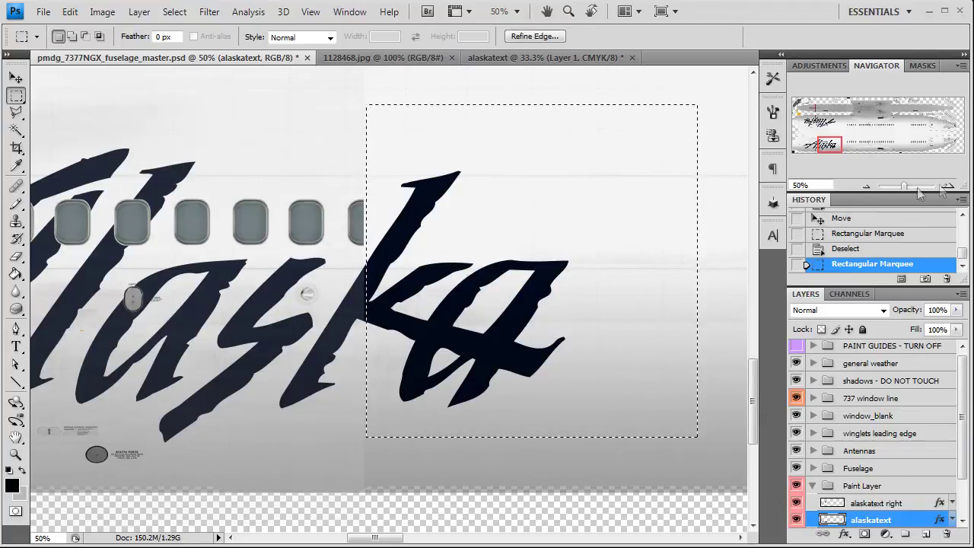
click(949, 186)
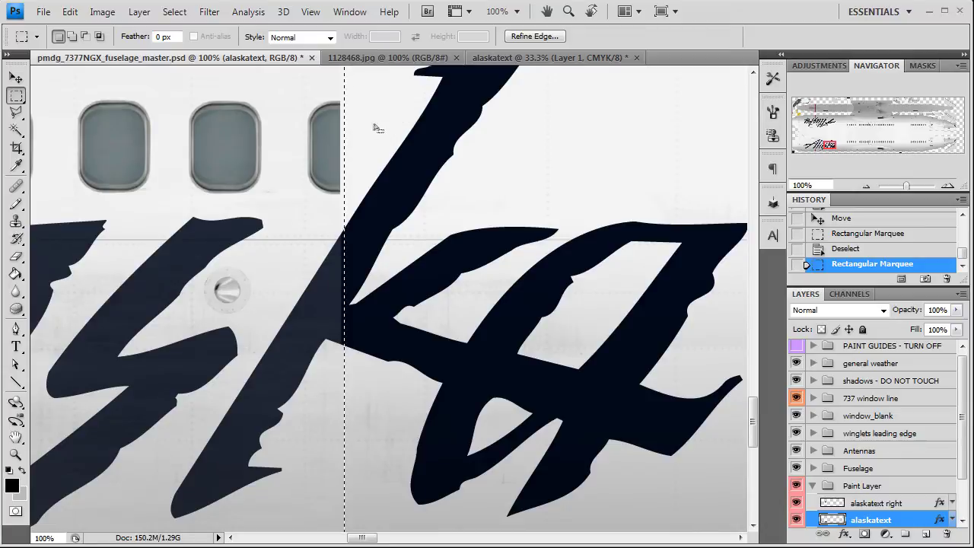
key(Left)
key(Left)
key(Left)
key(Left)
key(Left)
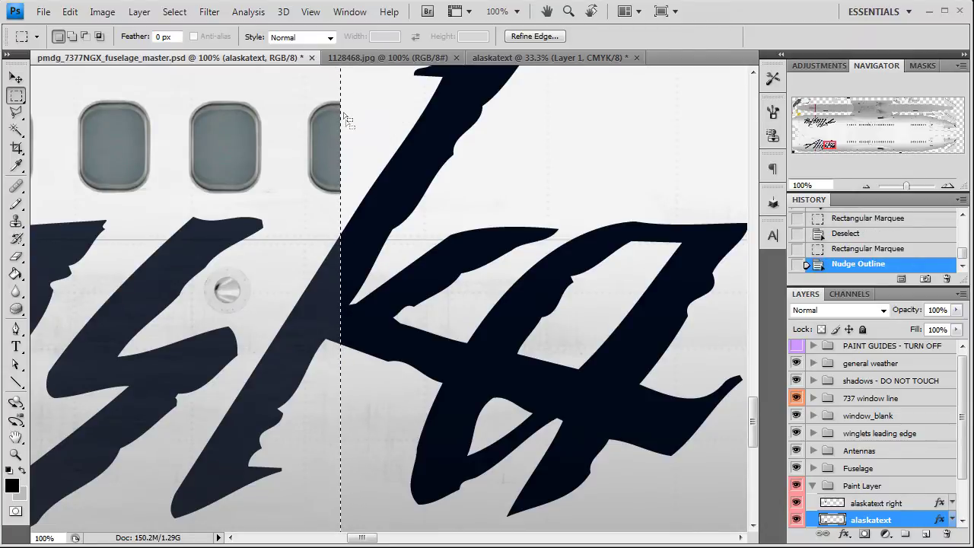
- Try to move the selected "ka" portion across the gap toward the vertical guide at the next window section
click(864, 186)
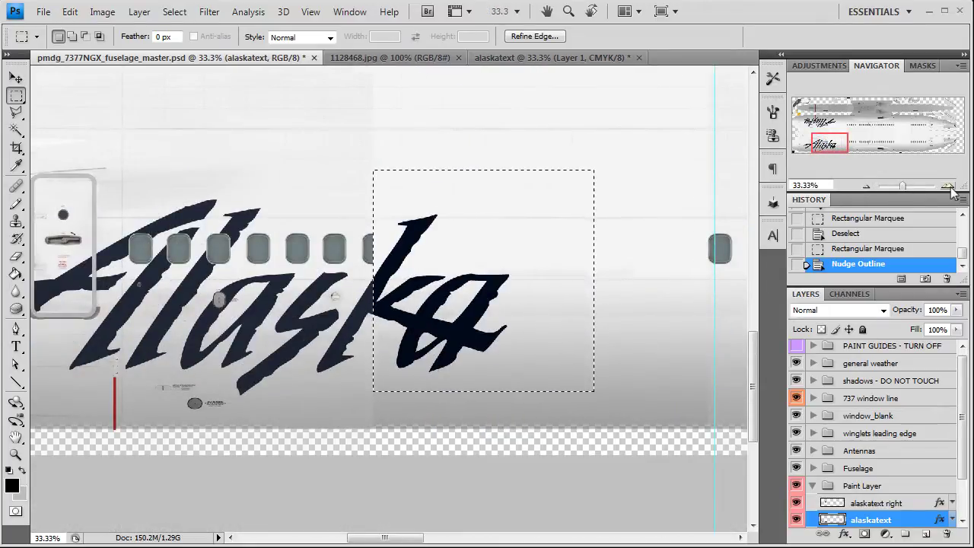
key(ctrl+plus)
scroll(389, 290, right, 5)
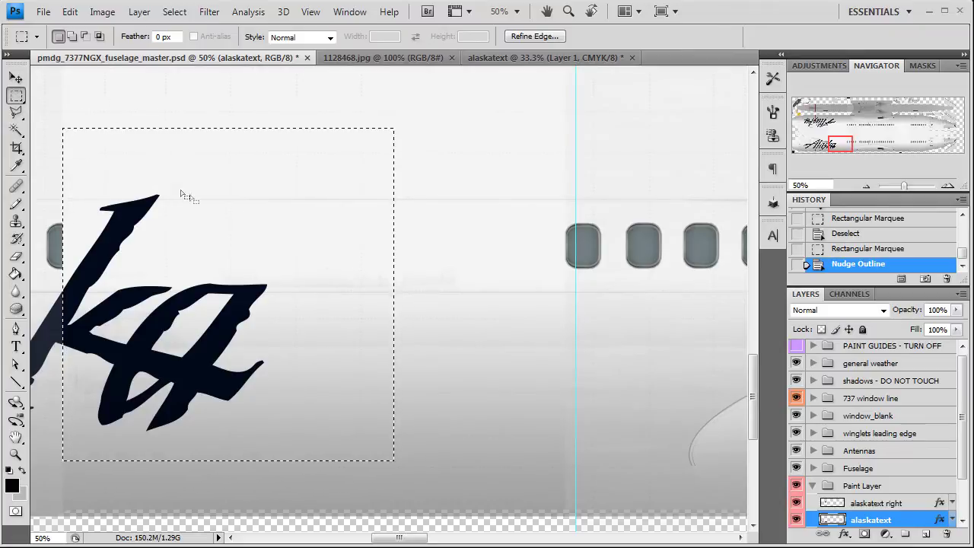
drag(409, 215, 697, 228)
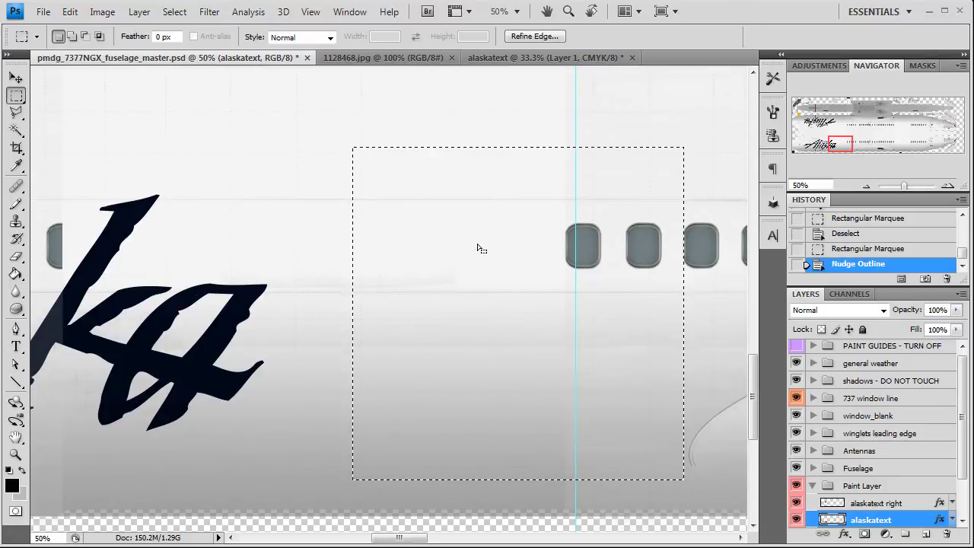
key(ctrl+z)
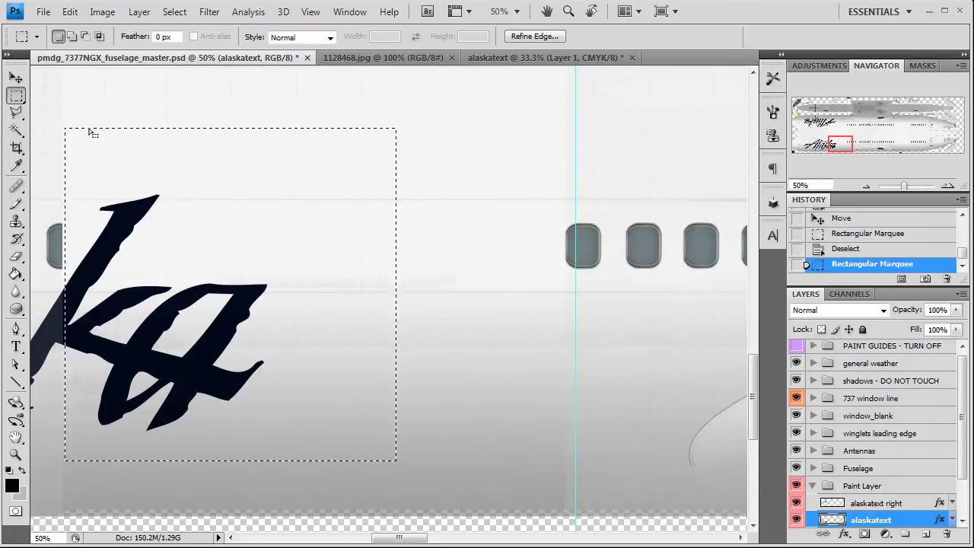
- Nudge the selection outline left until its edge lines up exactly with the texture seam through the k
click(16, 79)
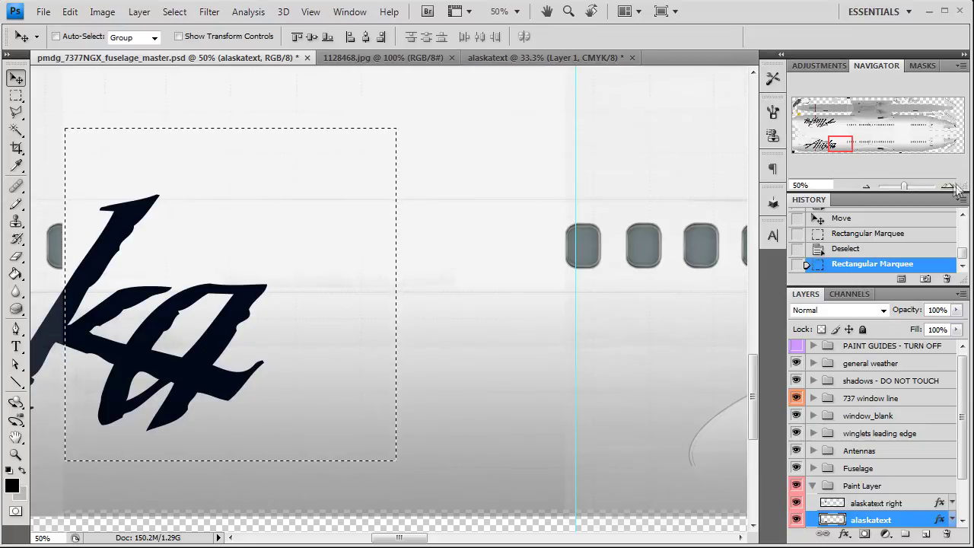
key(ctrl+alt+0)
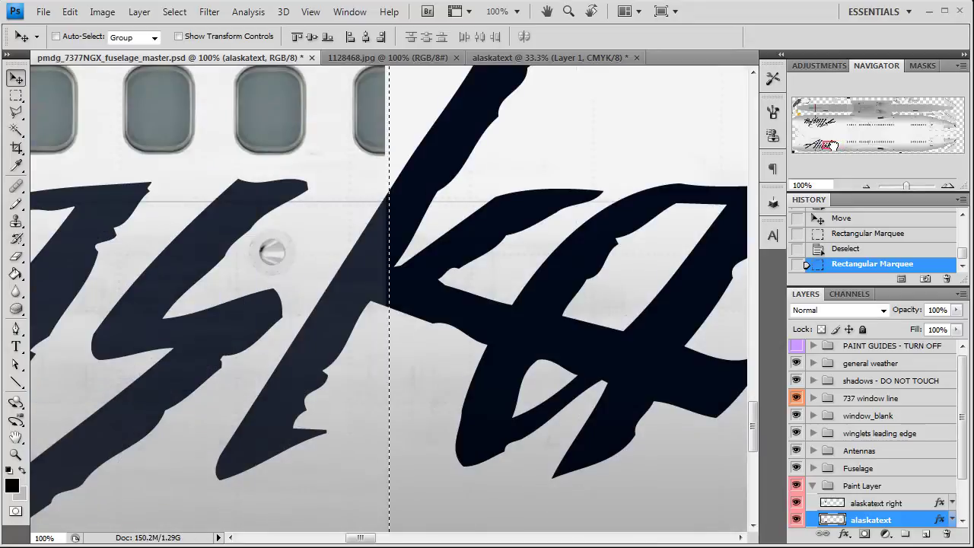
scroll(388, 297, right, 2)
click(16, 96)
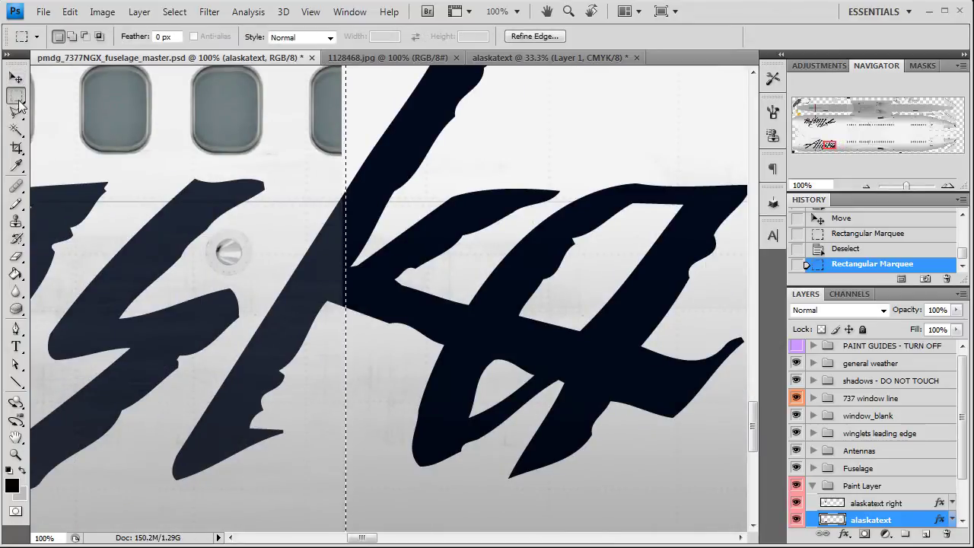
key(Left)
key(Left)
key(Left)
key(Left)
key(Left)
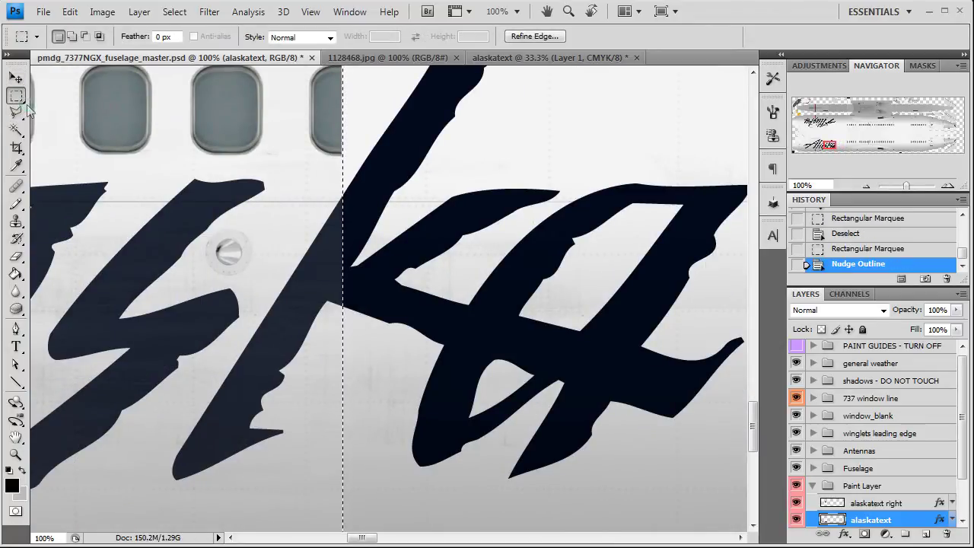
- Move the selected "ka" portion across the gap so its cut edge sits on the vertical guide, and deselect it
click(866, 186)
click(866, 186)
drag(831, 146, 848, 146)
key(v)
drag(130, 290, 634, 283)
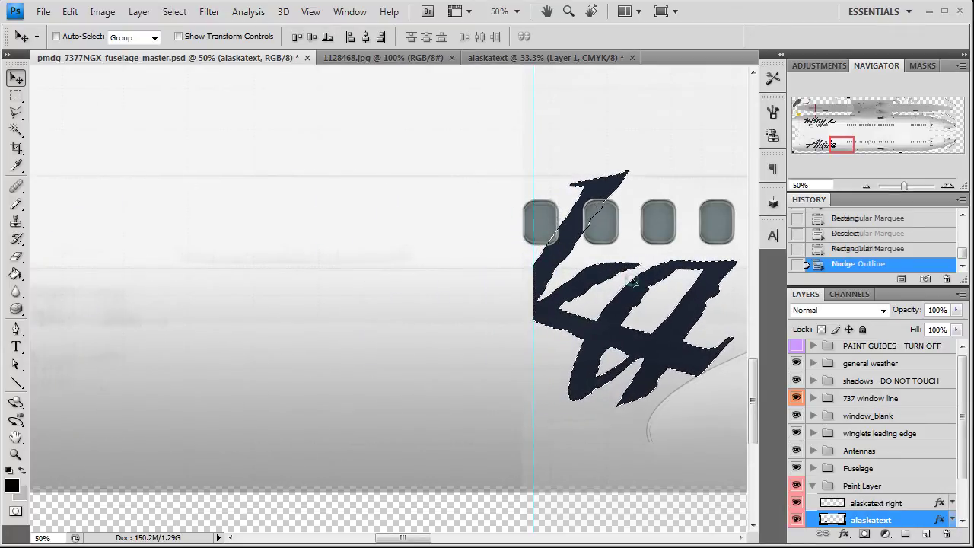
click(948, 186)
click(948, 185)
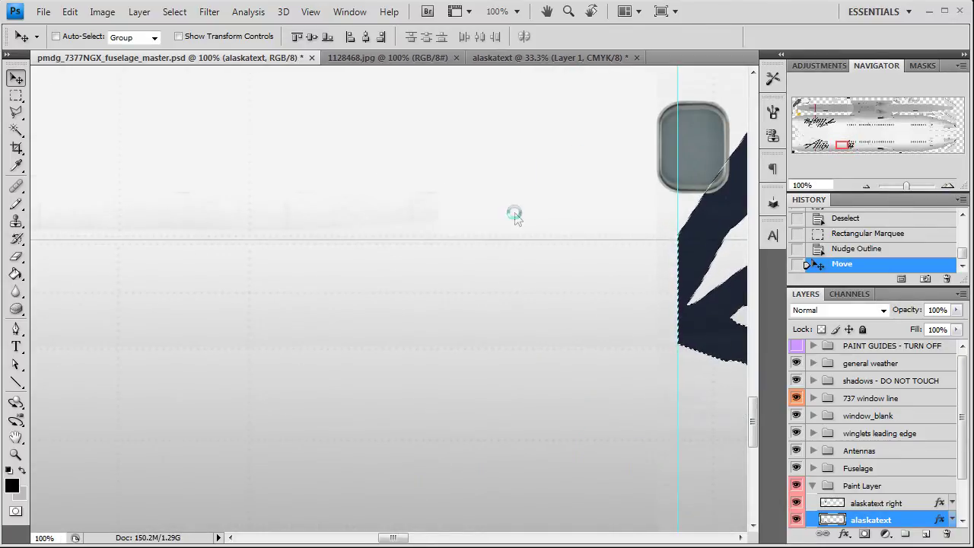
click(868, 185)
click(867, 185)
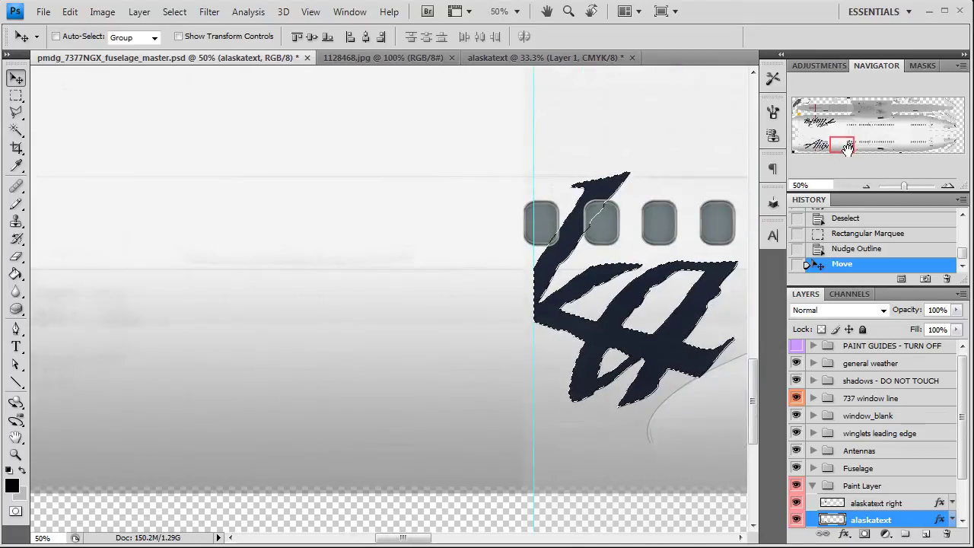
key(ctrl+d)
- On the alaskatext right layer, marquee-select the end of the rotated A beyond the texture seam, with the outline's edge nudged onto the seam
click(866, 186)
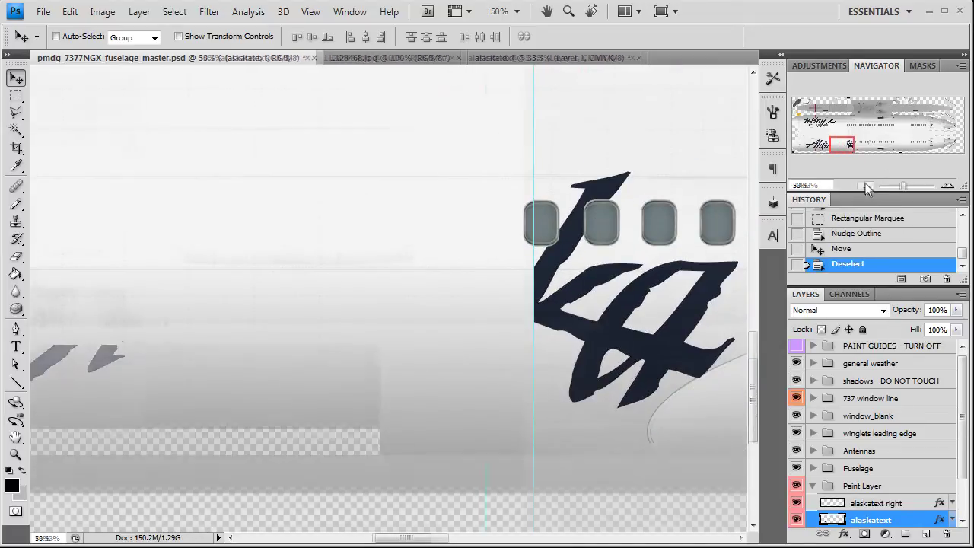
click(866, 186)
drag(850, 145, 837, 127)
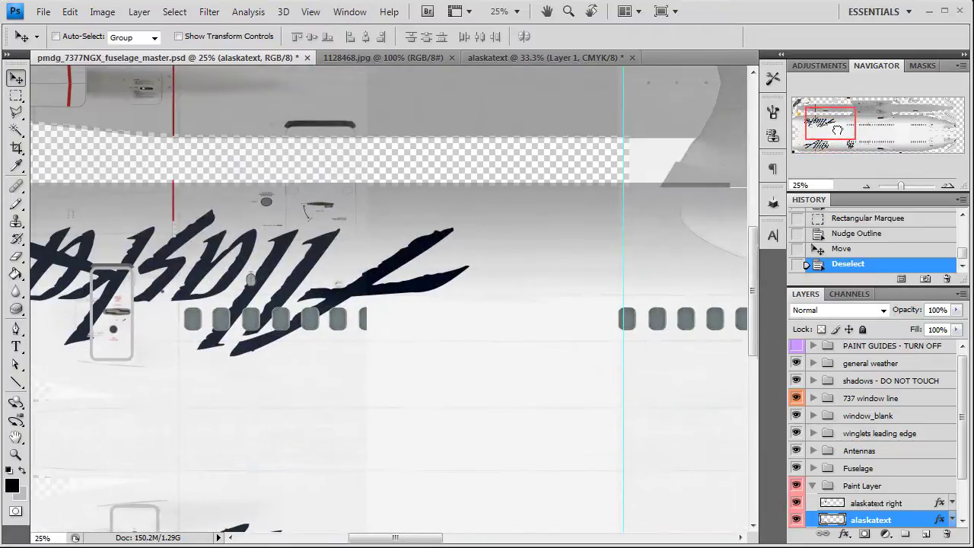
click(948, 187)
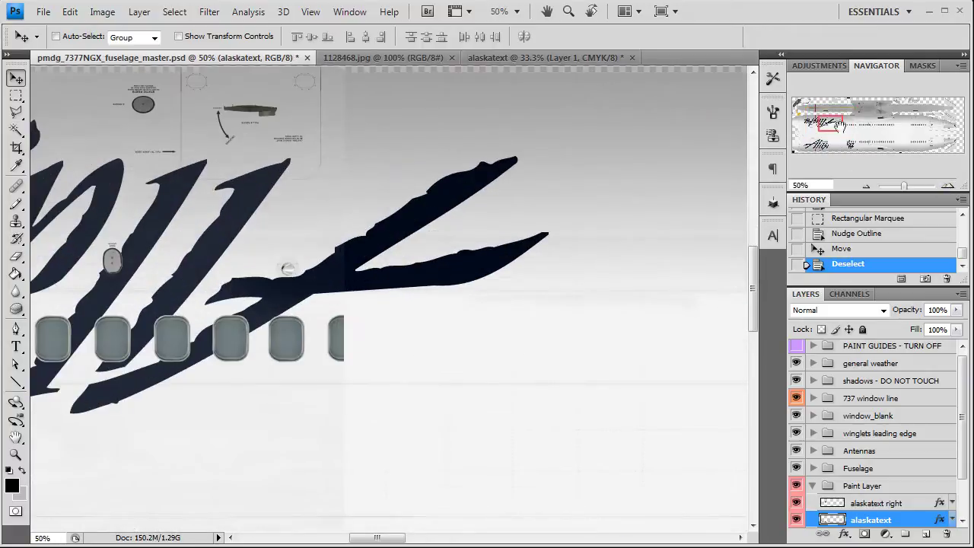
drag(836, 123, 845, 124)
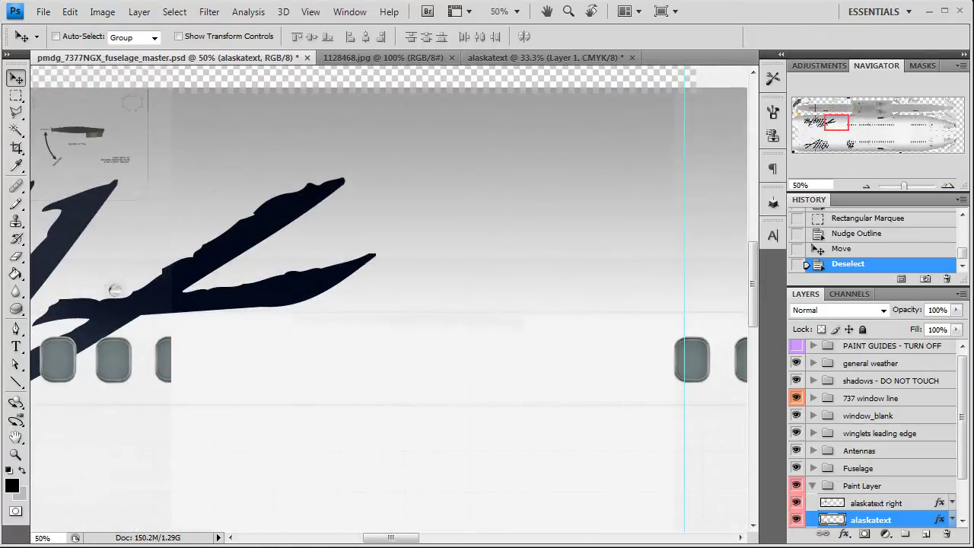
click(16, 98)
click(928, 501)
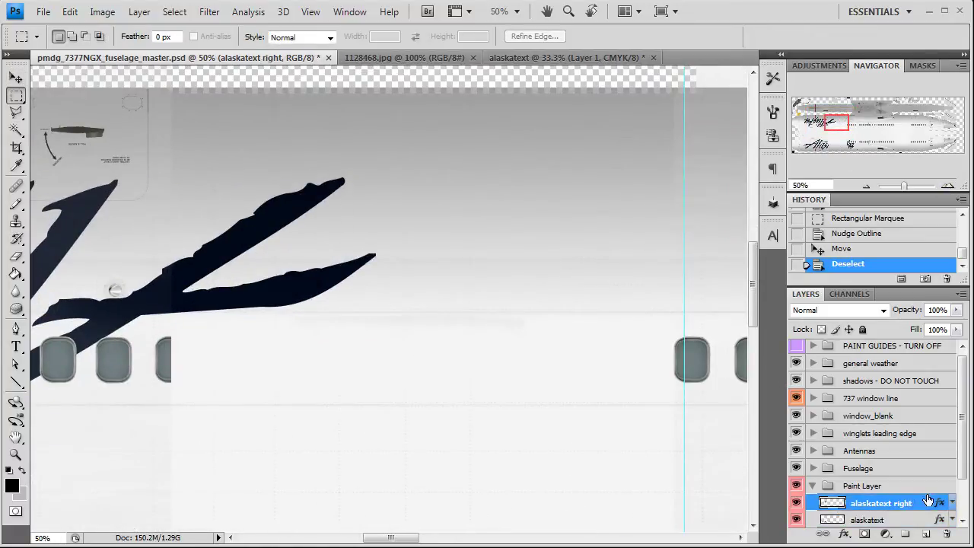
drag(493, 125, 261, 376)
click(577, 331)
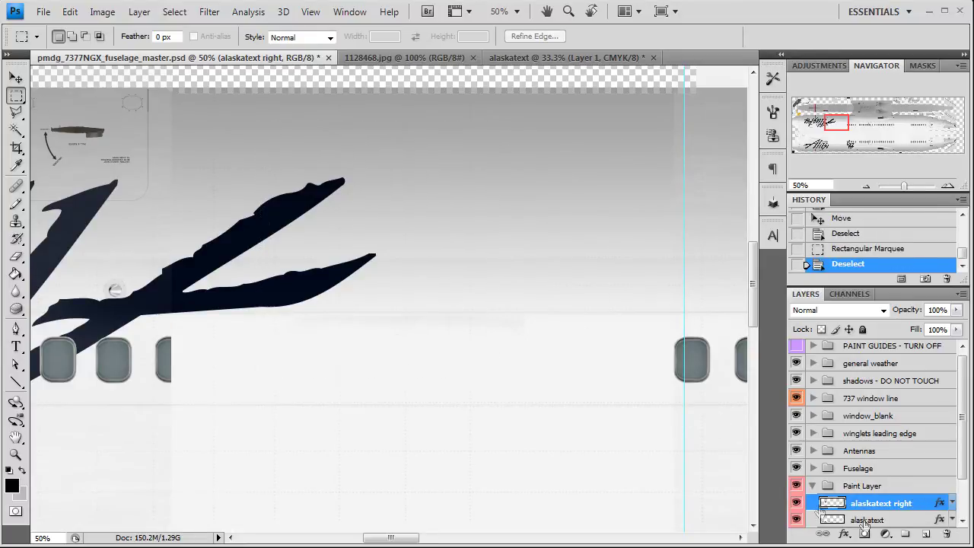
drag(554, 130, 172, 418)
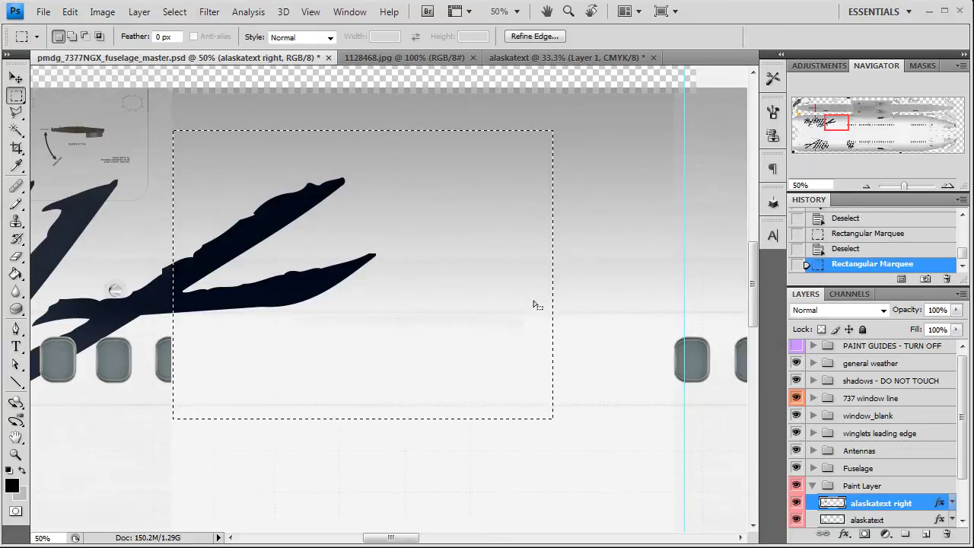
key(Left)
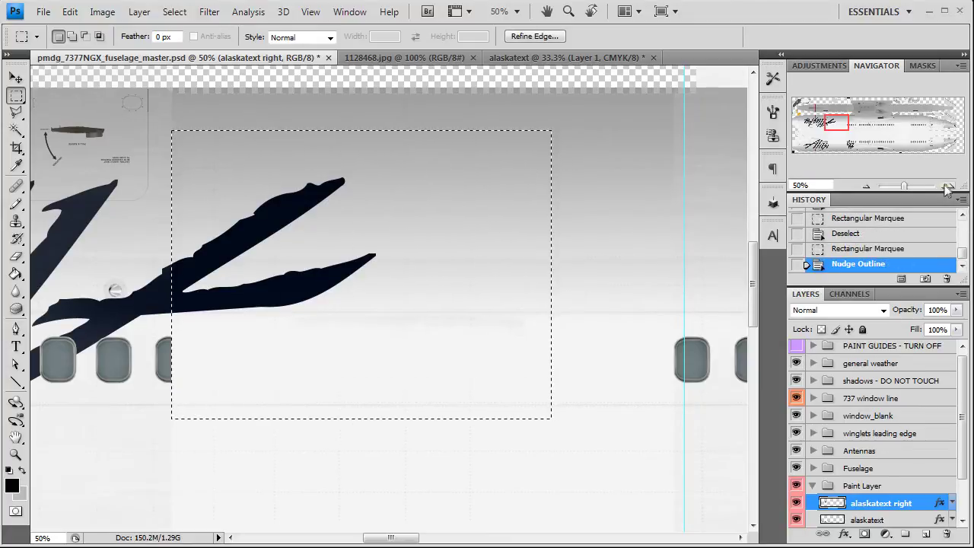
key(ctrl+plus)
key(ctrl+plus)
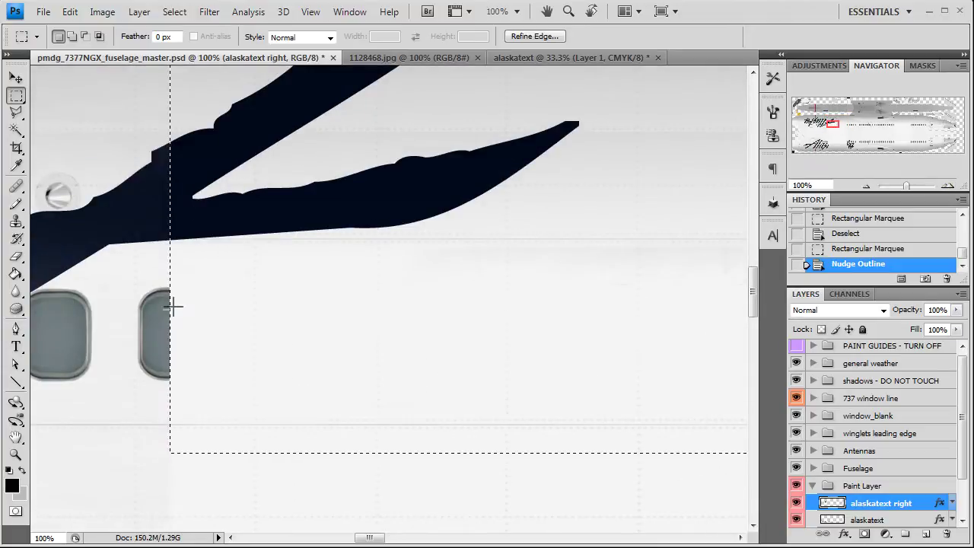
- Move the selected end of the rotated A across the gap so its cut edge meets the vertical guide, and deselect it
click(866, 187)
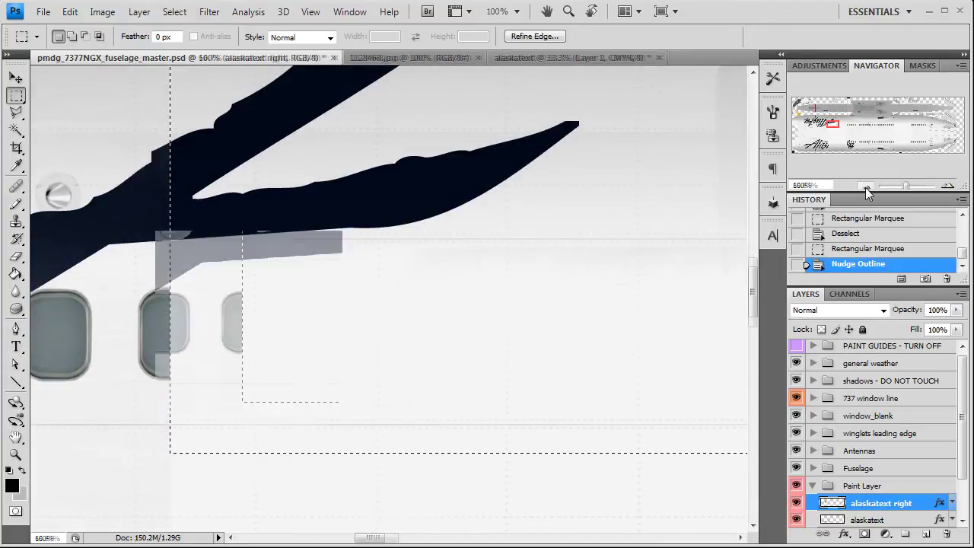
drag(835, 126, 839, 130)
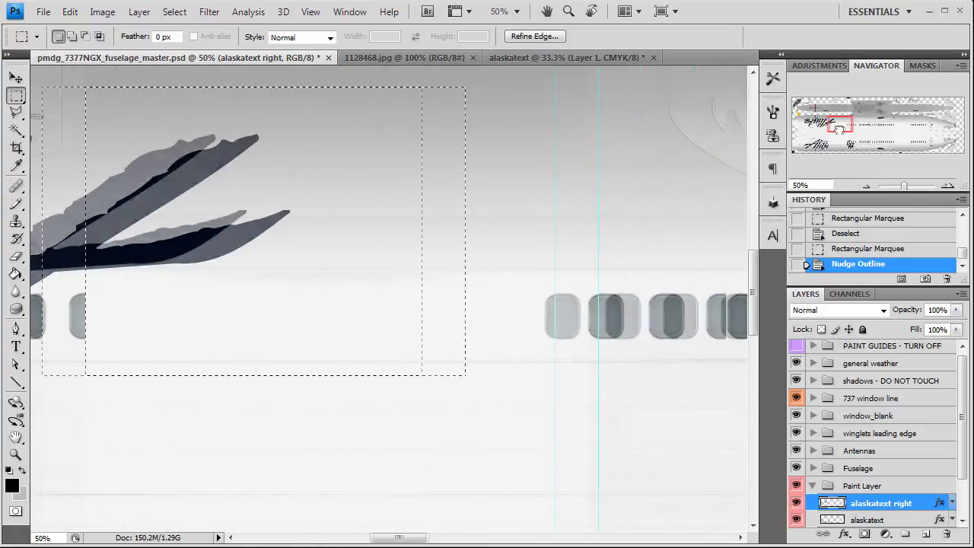
key(v)
drag(126, 162, 638, 187)
click(947, 187)
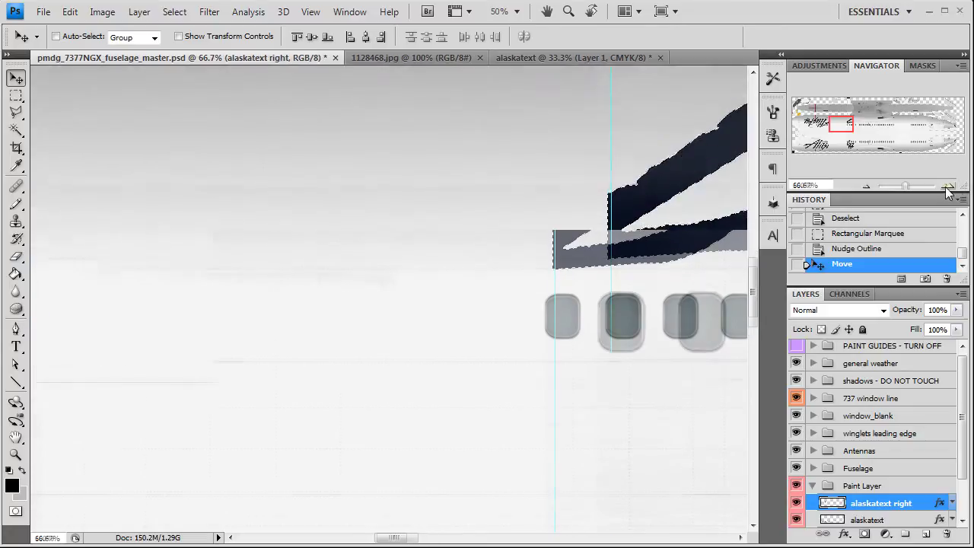
click(947, 187)
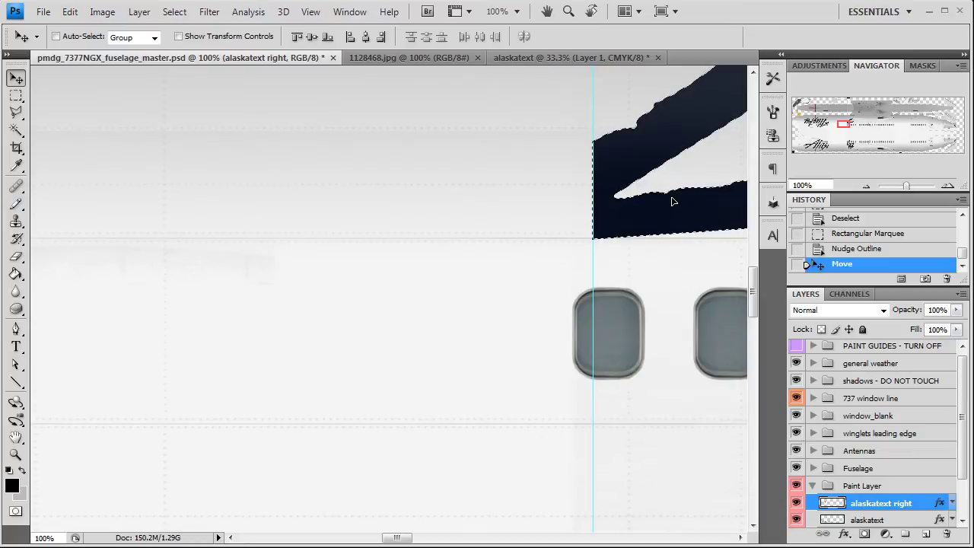
key(ctrl+d)
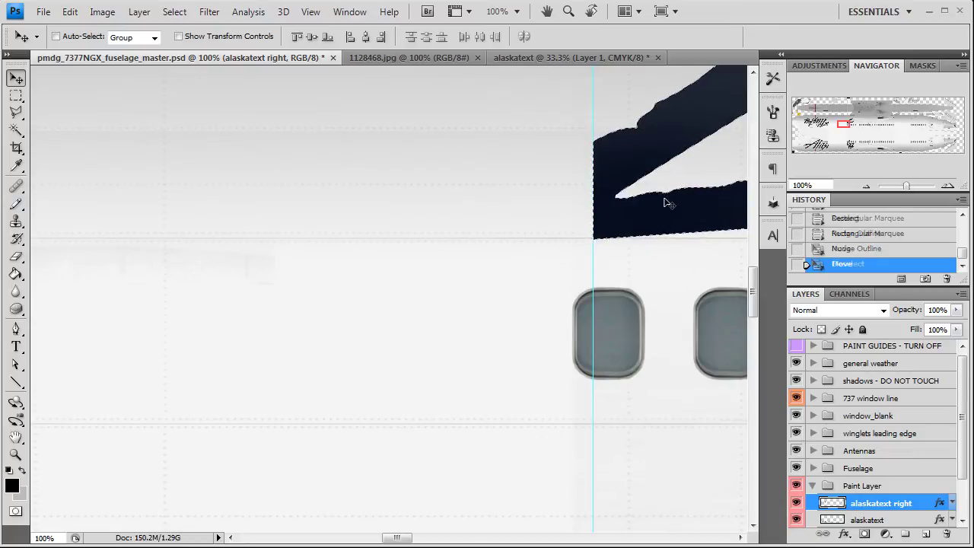
click(866, 186)
click(866, 185)
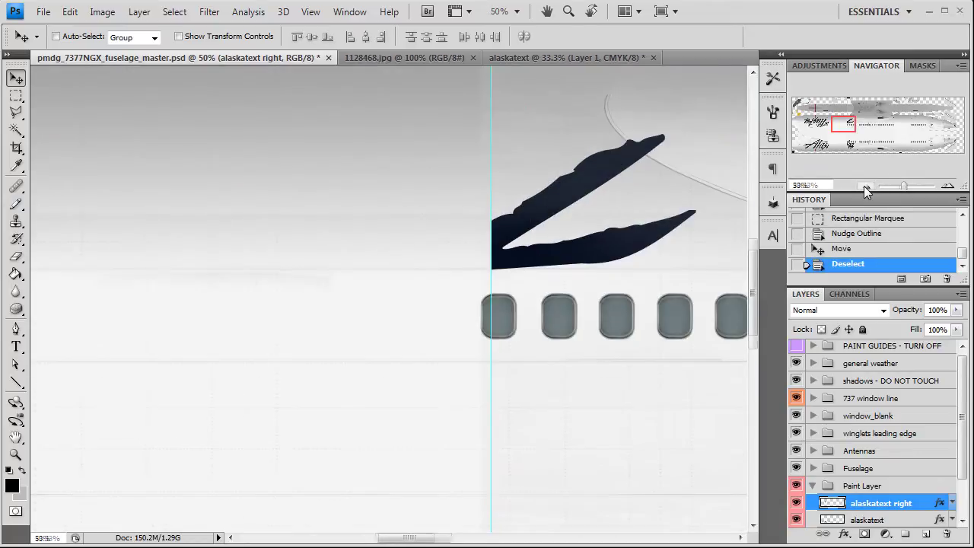
- Close the separate alaskatext document
click(865, 186)
click(865, 185)
drag(844, 126, 823, 144)
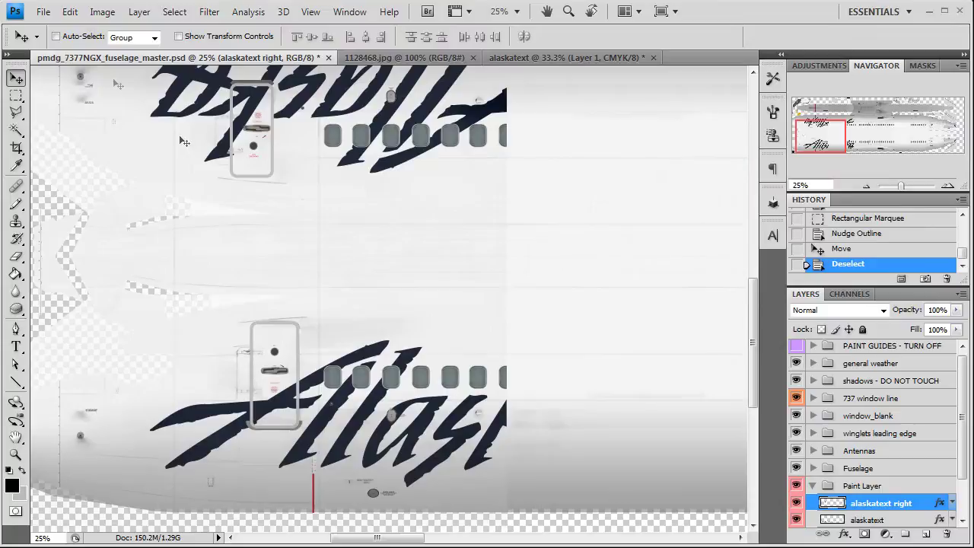
click(43, 13)
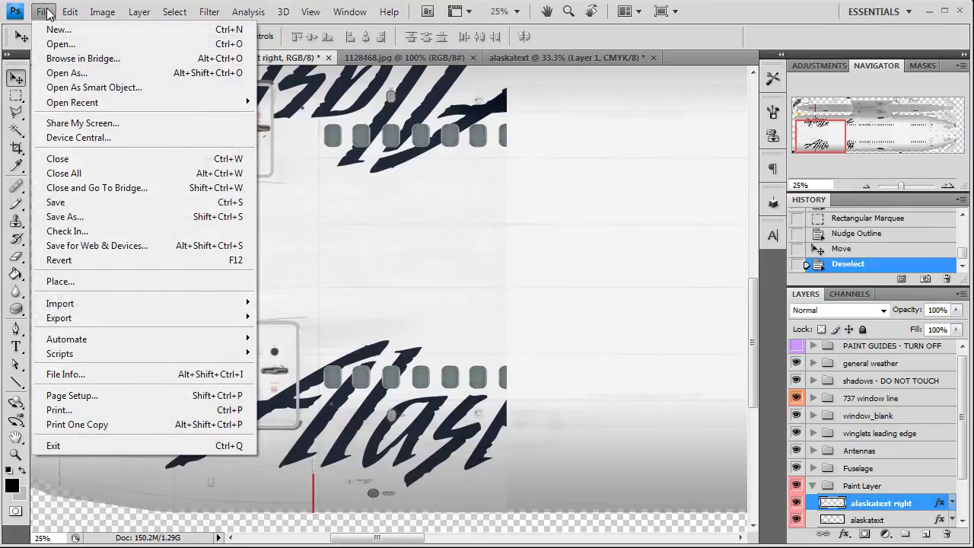
click(44, 13)
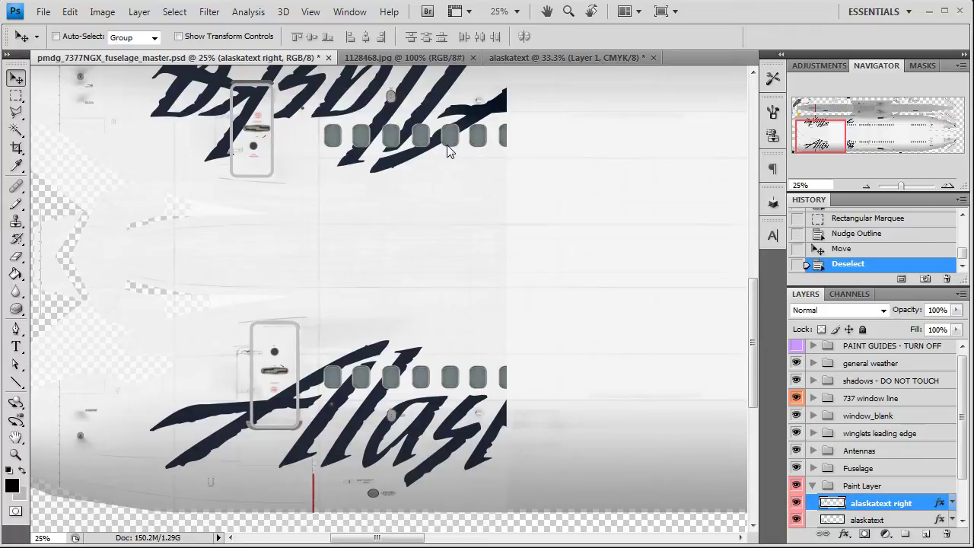
click(633, 59)
click(653, 58)
click(519, 223)
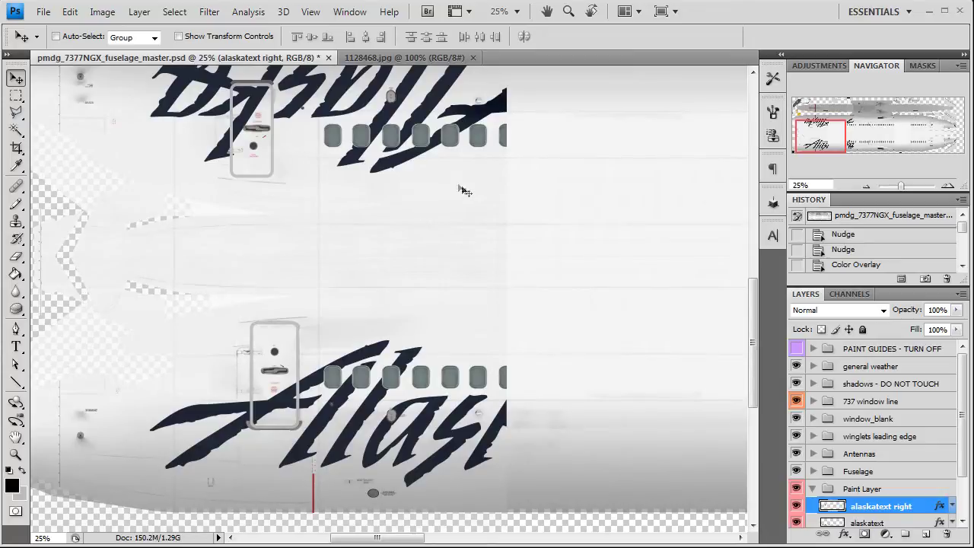
- Examine the aircraft's livery in the reference photo 1128468.jpg, and return to the nose area of the fuselage texture
click(427, 57)
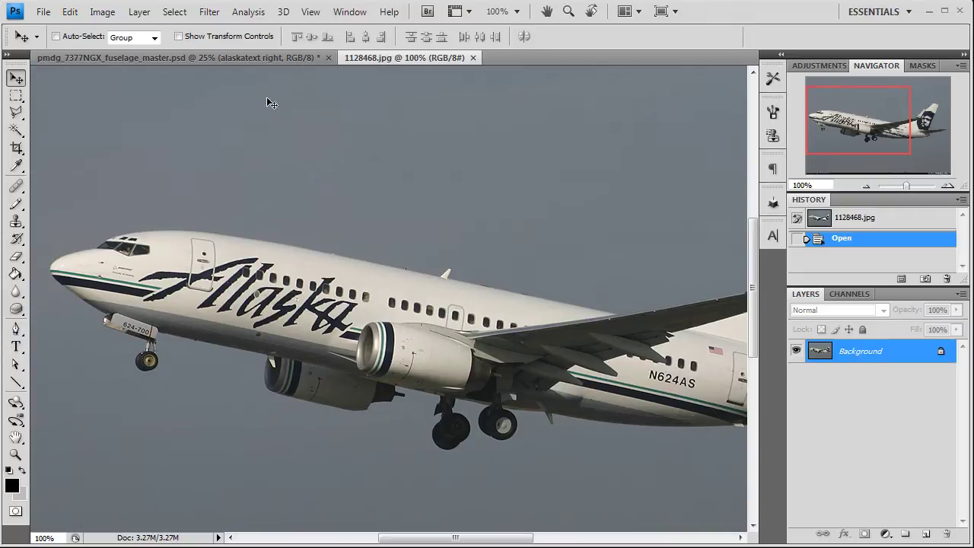
click(223, 60)
drag(832, 138, 827, 138)
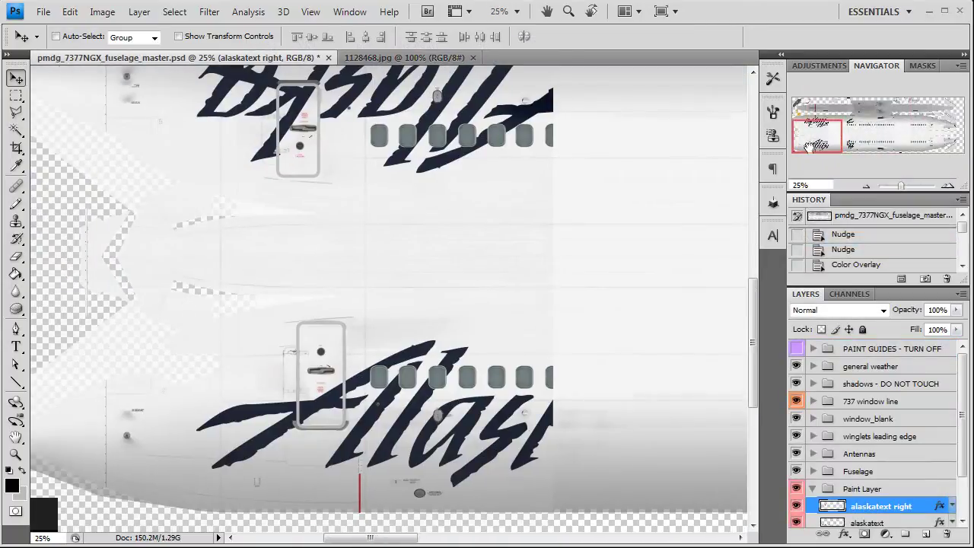
- Marquee-select a thin horizontal strip across the lower nose, with its upper edge starting at the guide mark on the texture's edge
click(948, 186)
click(949, 186)
click(948, 186)
drag(816, 142, 796, 149)
click(16, 95)
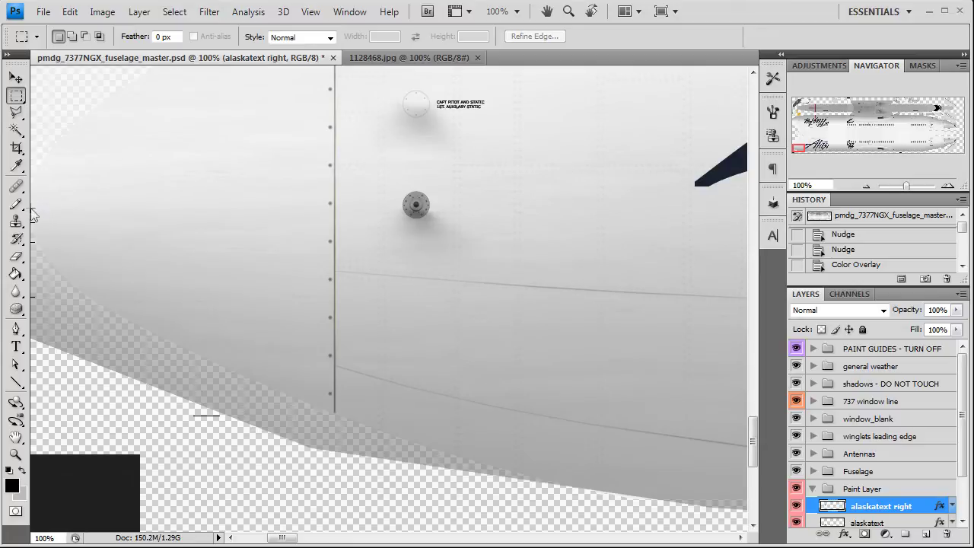
drag(90, 209, 740, 223)
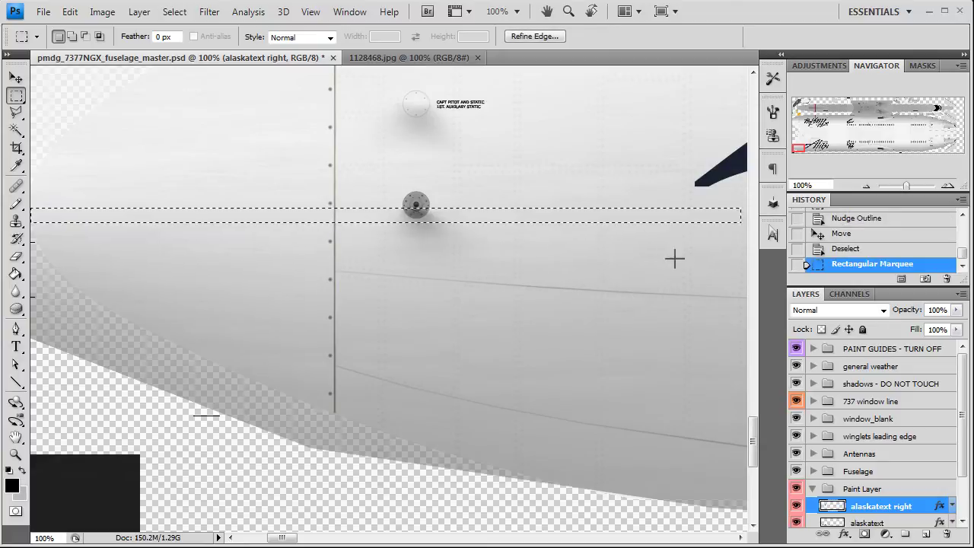
- Transform the thin strip selection, stretching its width from the nose along the whole fuselage to the tail, and apply it
click(862, 186)
click(863, 186)
click(862, 186)
click(814, 144)
drag(815, 145, 818, 145)
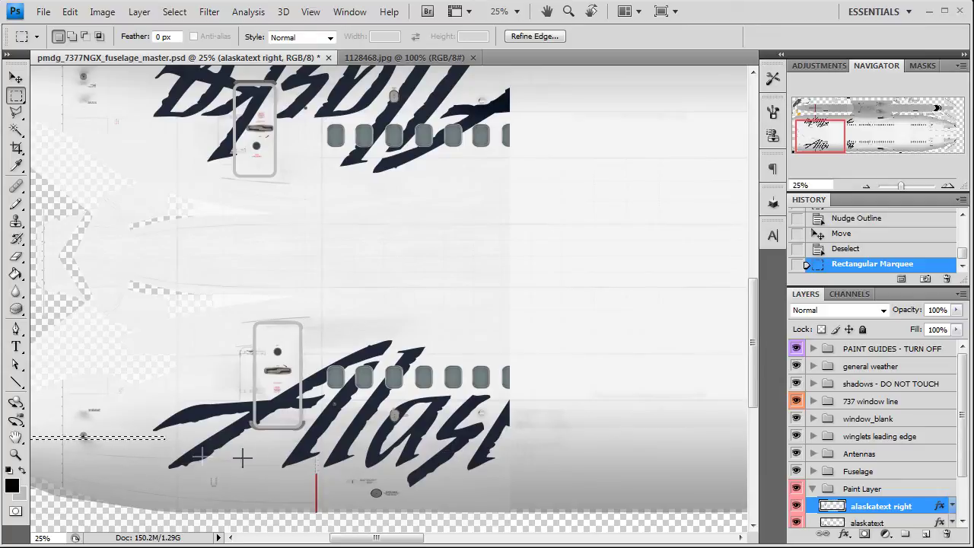
right_click(159, 442)
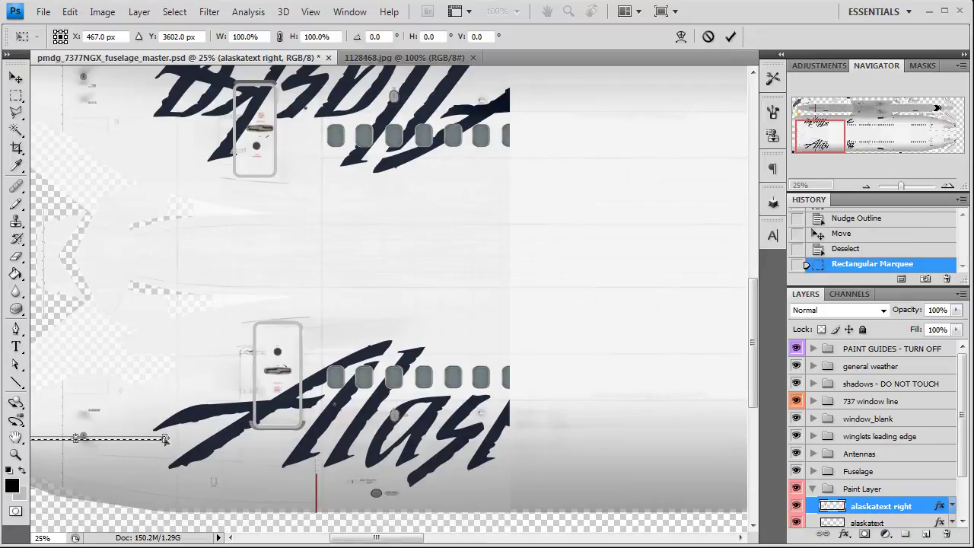
drag(179, 438, 729, 439)
drag(401, 538, 476, 541)
drag(303, 435, 718, 437)
drag(451, 538, 523, 538)
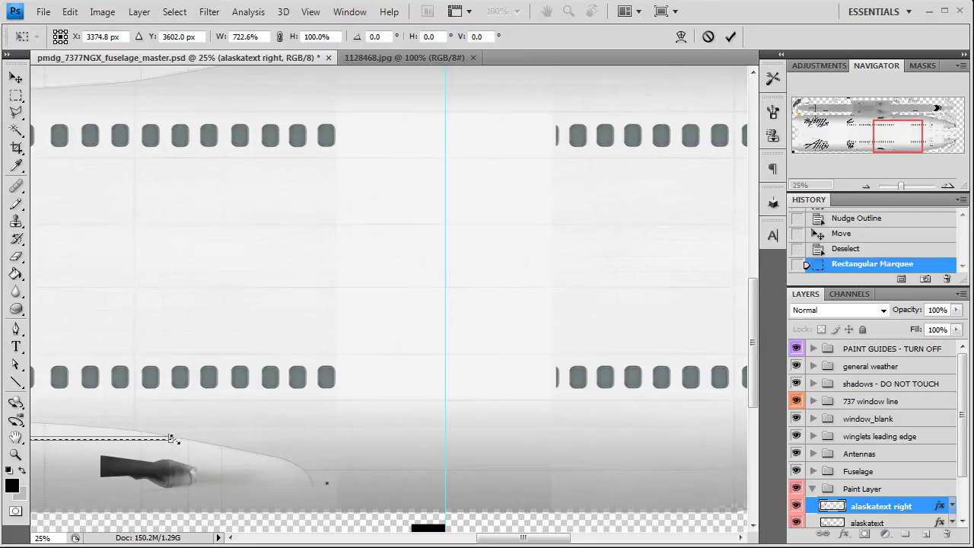
drag(172, 438, 743, 438)
drag(524, 538, 594, 538)
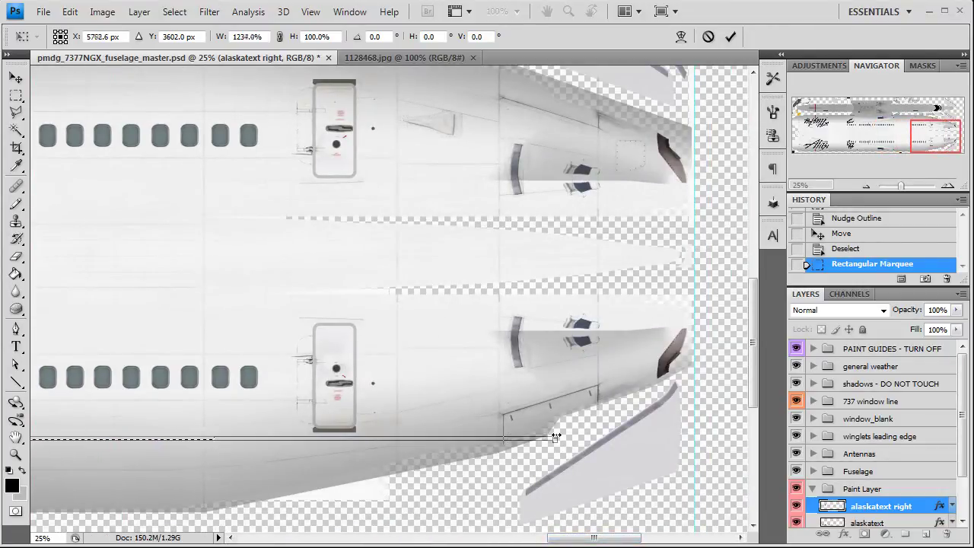
key(Return)
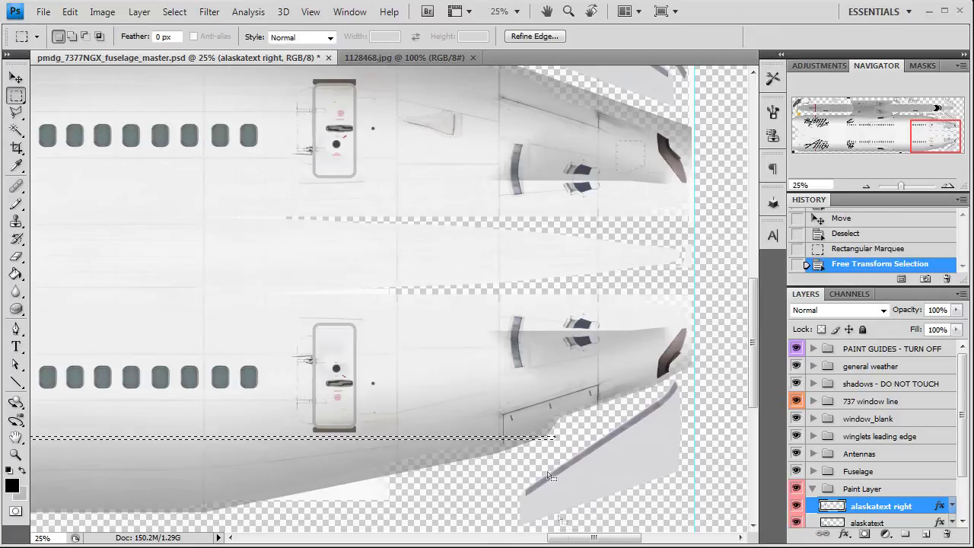
- Add a new layer above alaskatext right, and copy the Aqua blue code 10bc92 from colors.txt in Notepad
scroll(572, 533, left, 15)
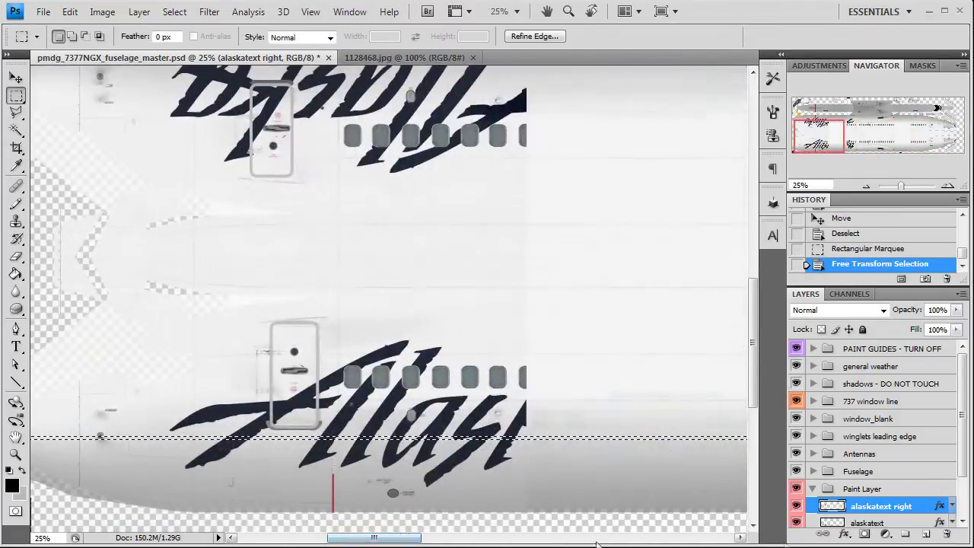
click(925, 535)
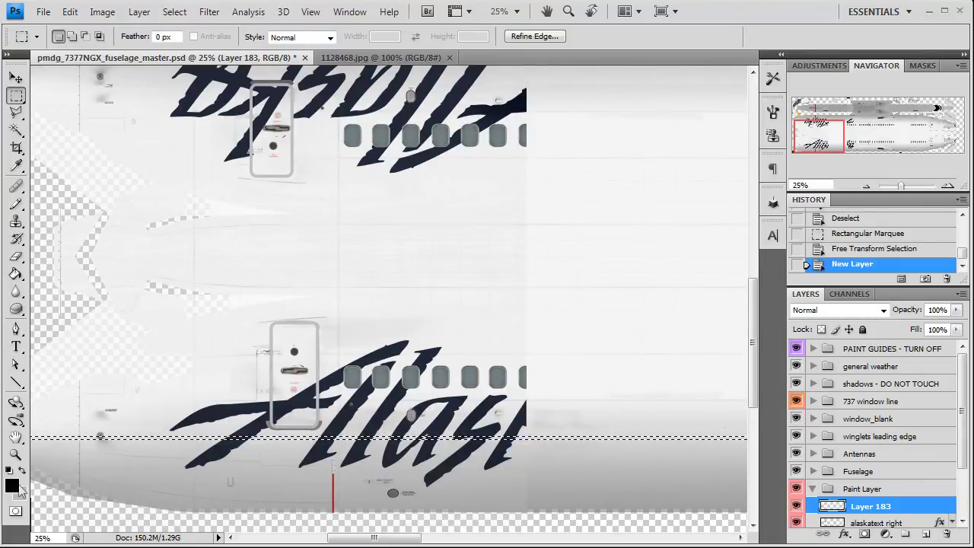
key(alt+Tab)
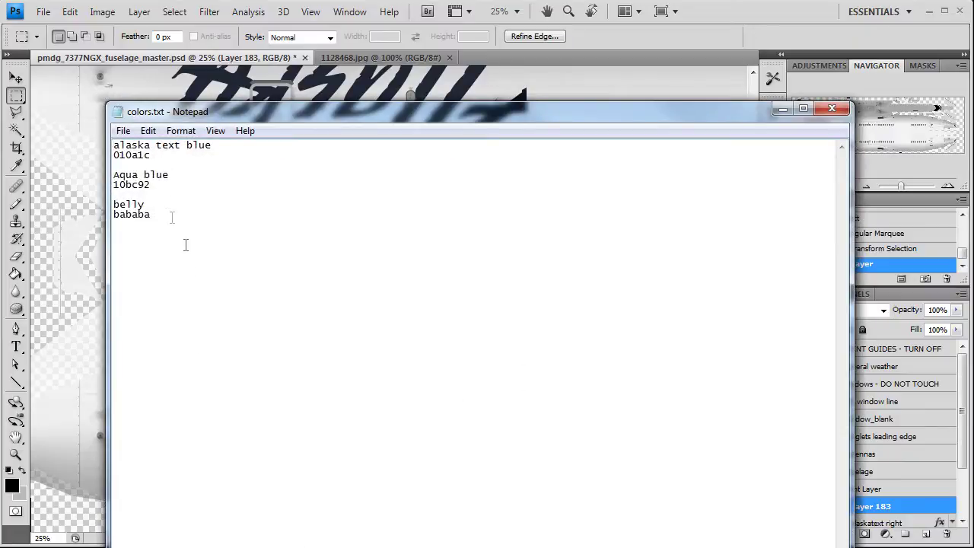
drag(161, 185, 112, 185)
right_click(113, 186)
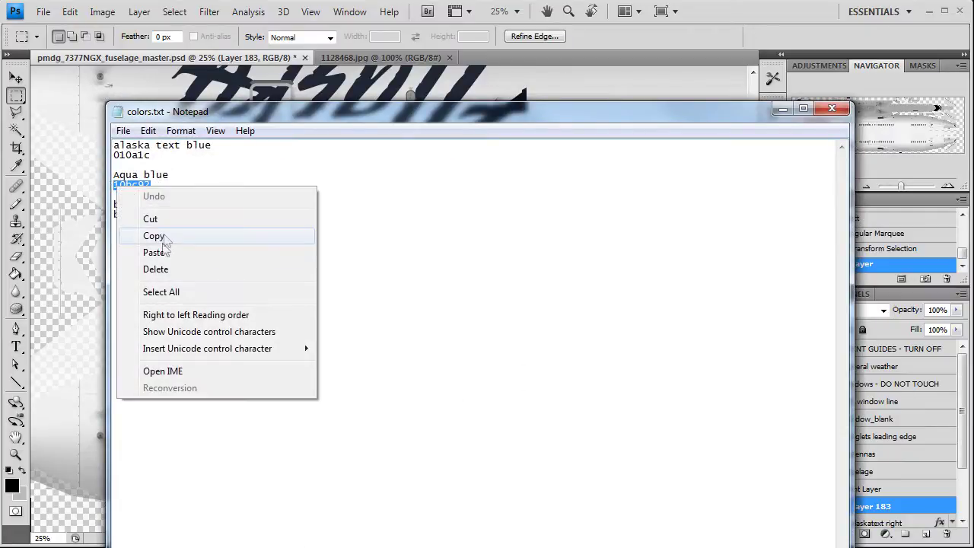
click(163, 236)
click(782, 108)
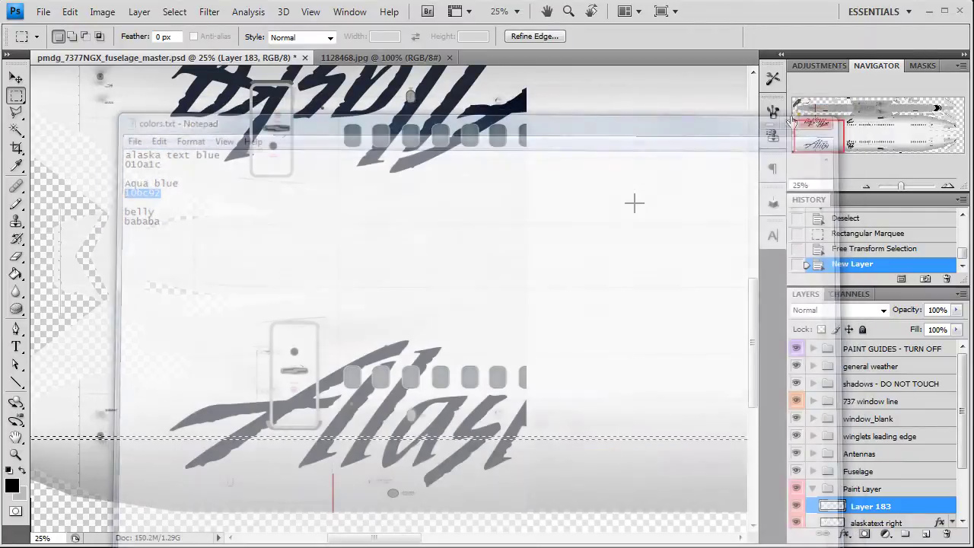
- Set the foreground color to the copied hex code 10bc92 and switch to the Paint Bucket tool
click(11, 485)
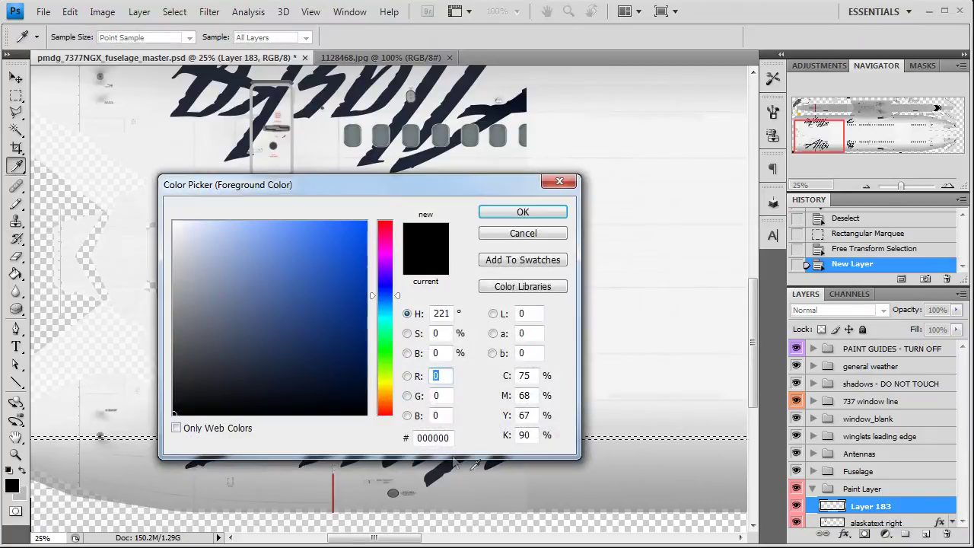
key(ctrl+v)
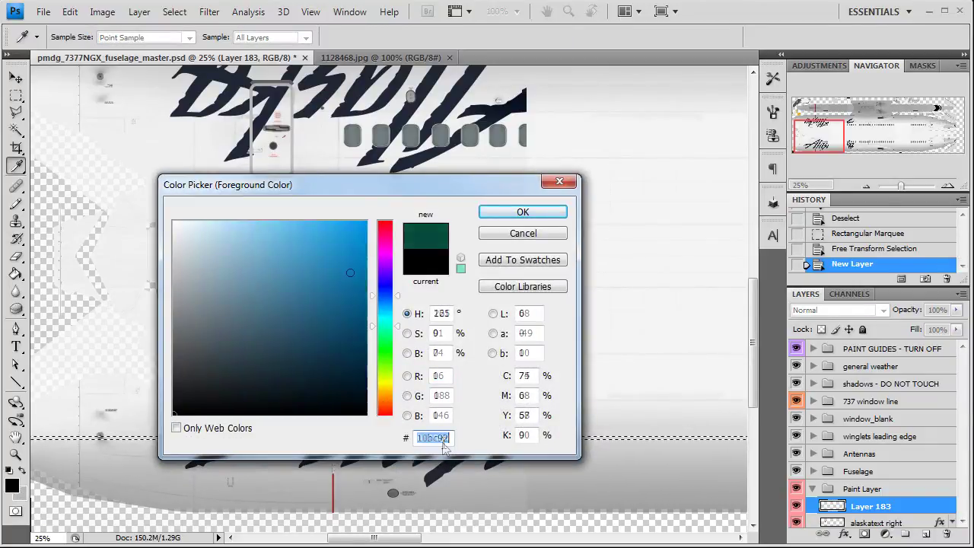
click(516, 214)
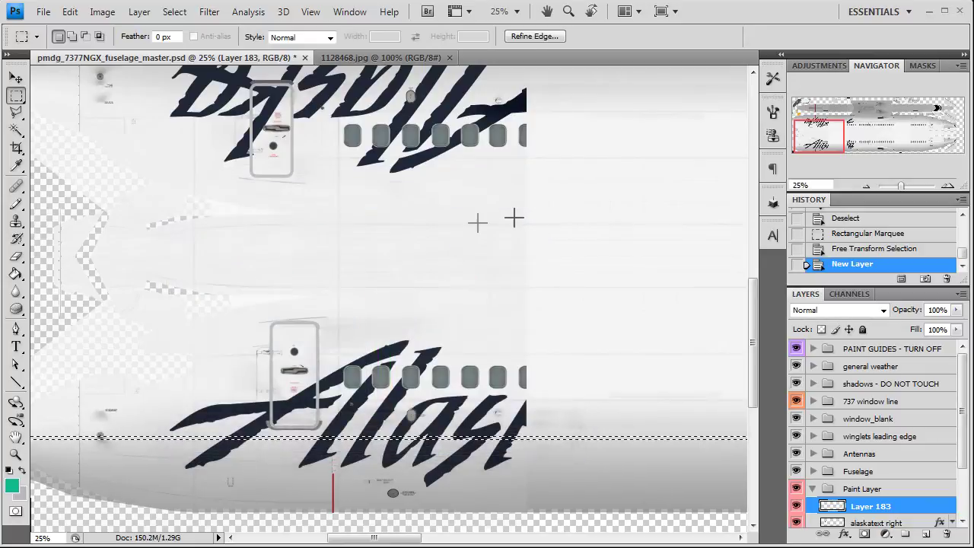
key(g)
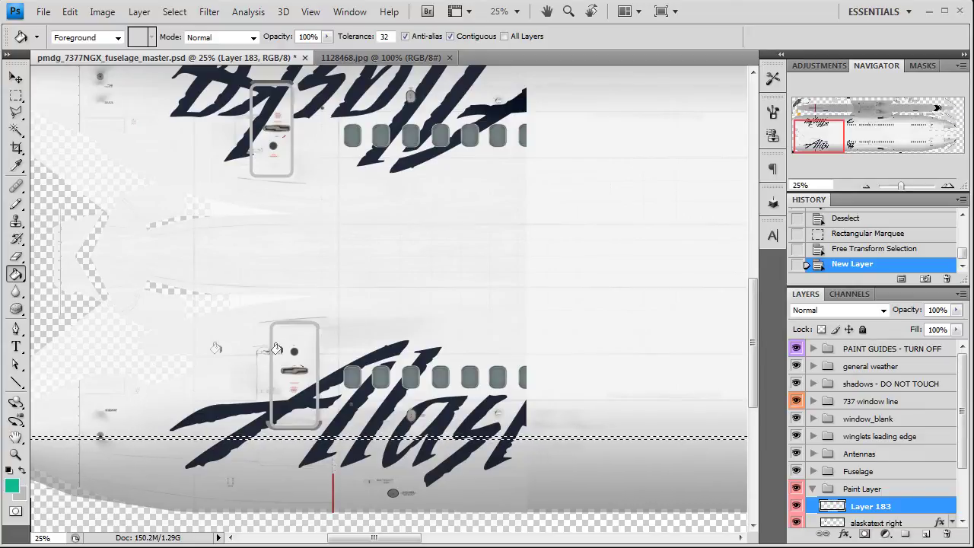
key(ctrl+z)
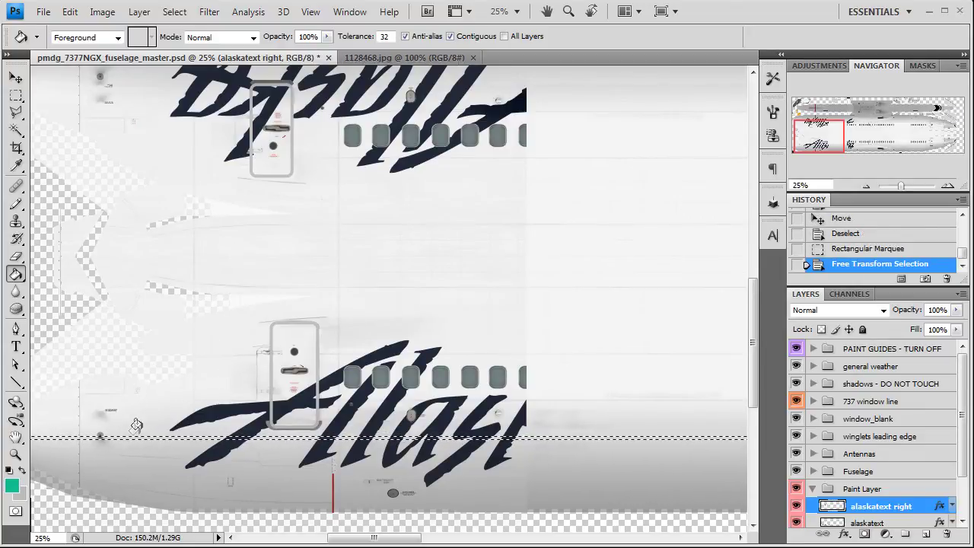
click(133, 435)
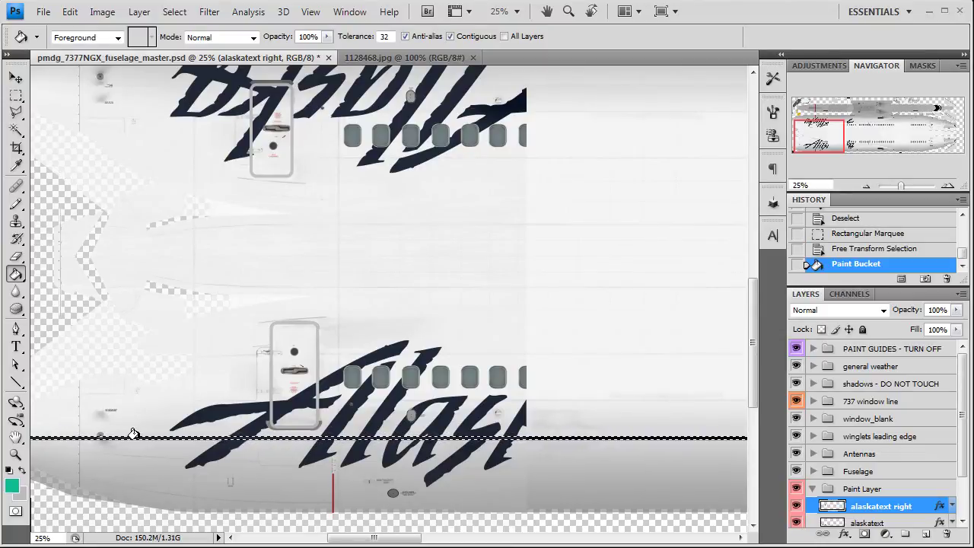
key(ctrl+z)
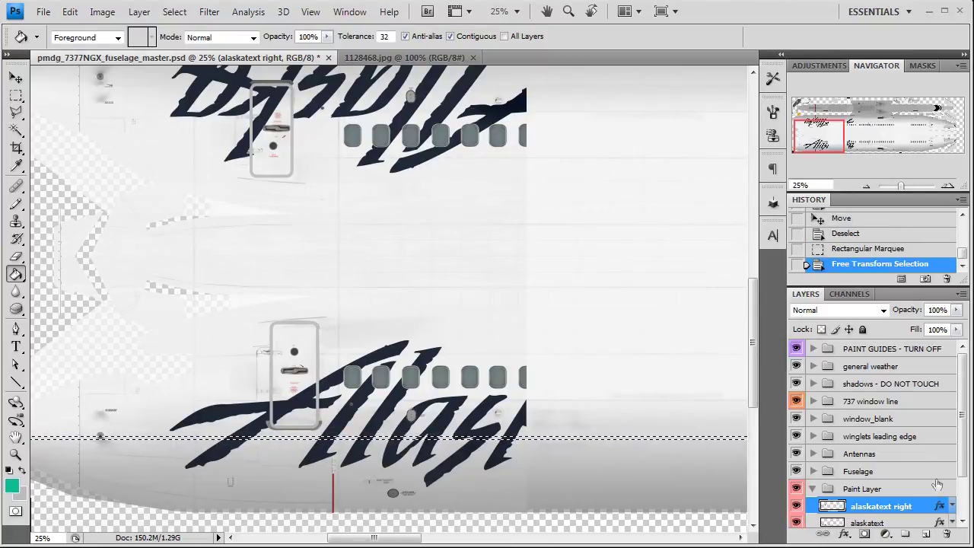
- Add a new layer above alaskatext right, fill the thin strip selection on it with the aqua foreground color, and deselect
scroll(903, 471, down, 3)
scroll(904, 471, up, 2)
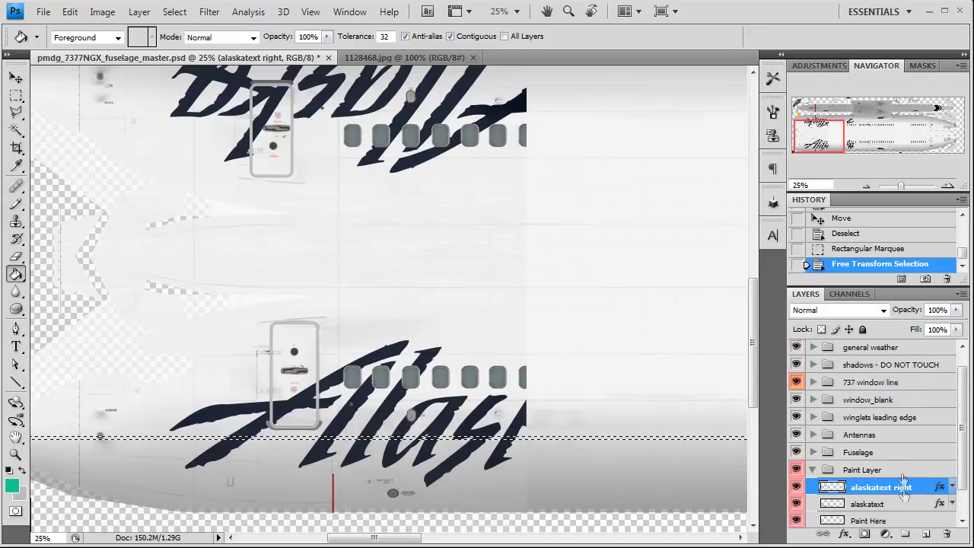
click(927, 535)
click(162, 437)
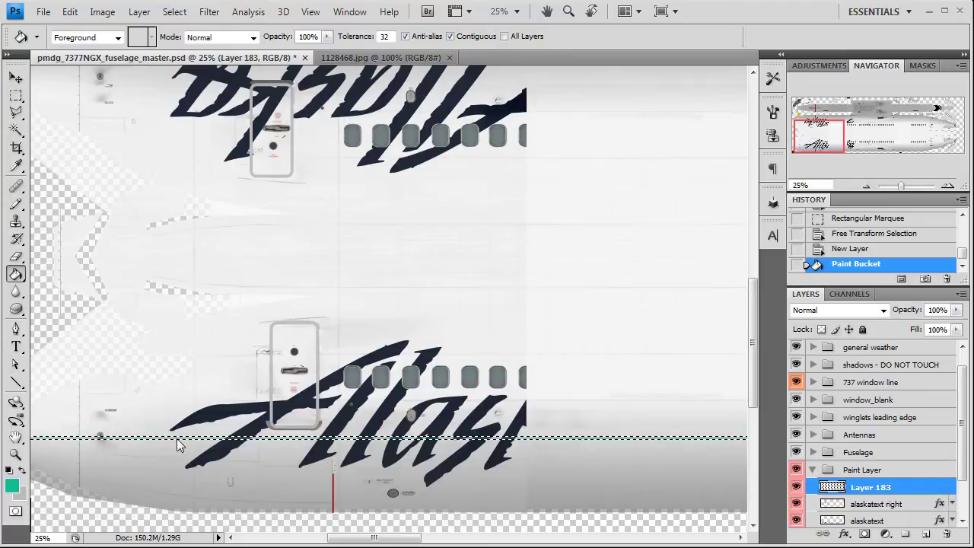
click(16, 77)
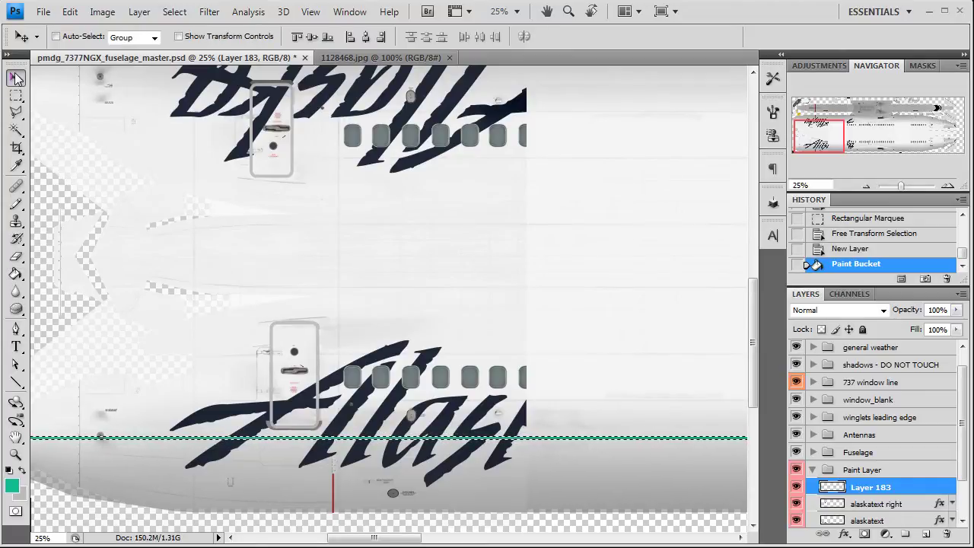
key(ctrl+d)
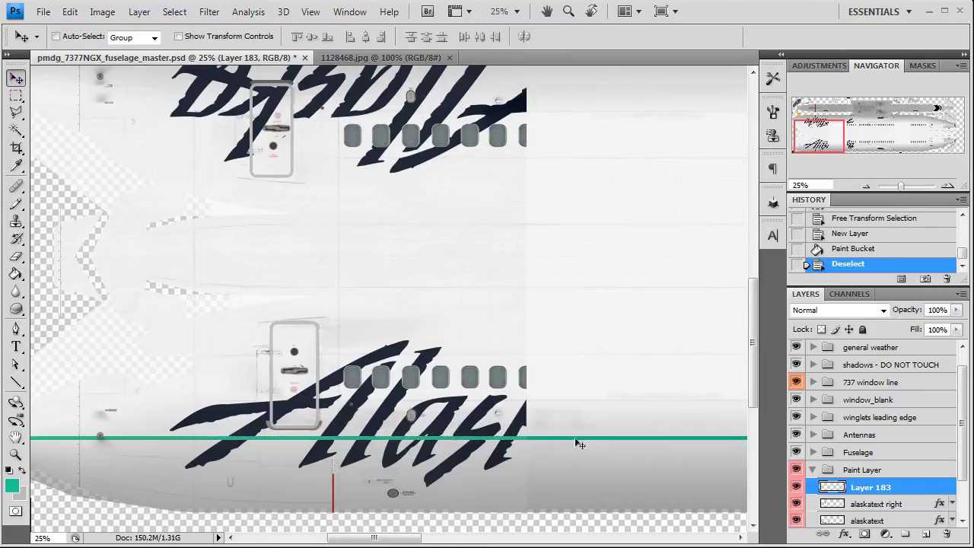
- Marquee-select a wider horizontal strip just below the aqua stripe at the nose, between the two lower guide marks
drag(819, 137, 789, 142)
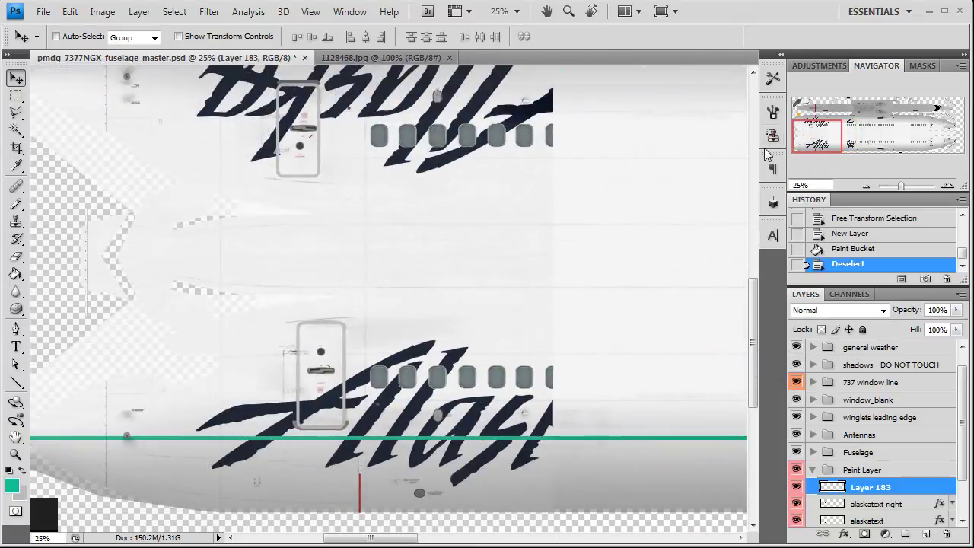
click(16, 96)
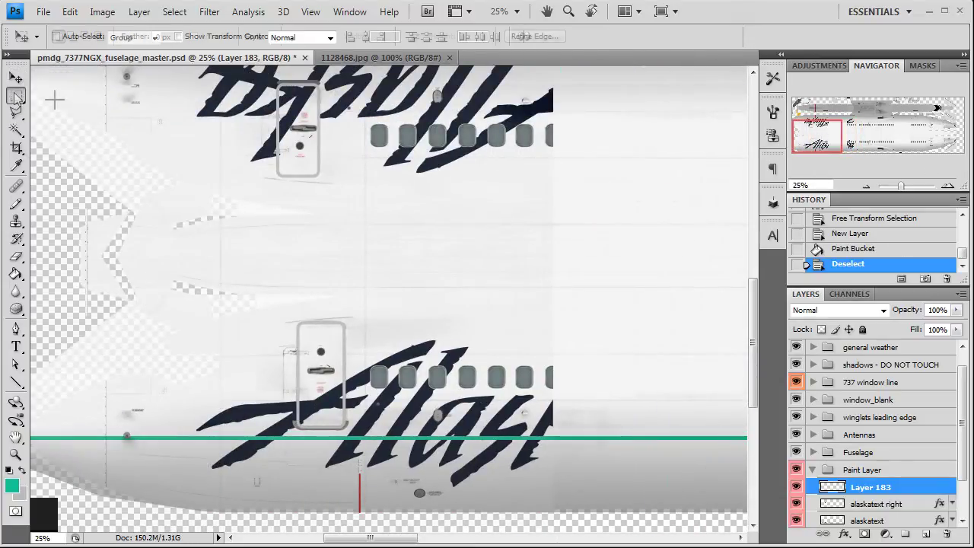
click(948, 187)
click(949, 187)
click(948, 187)
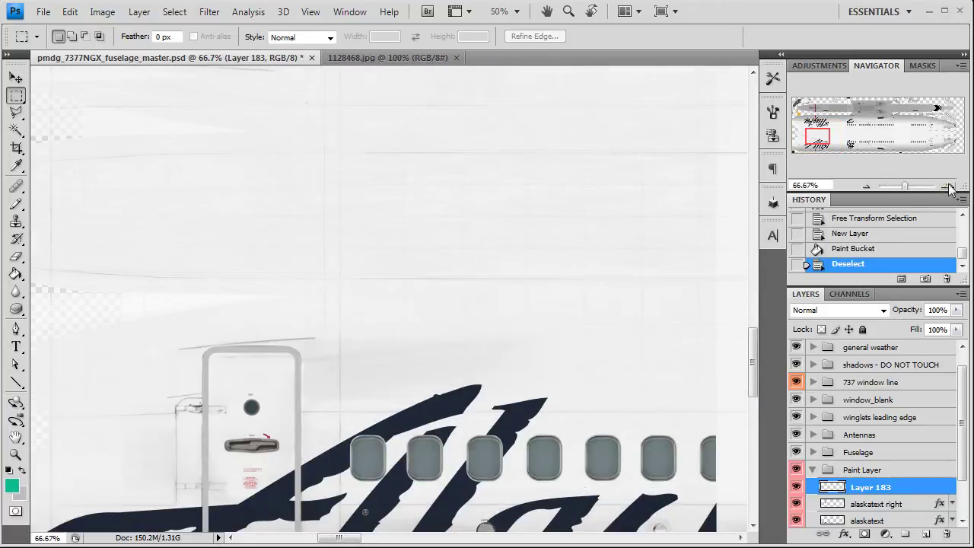
click(949, 186)
drag(813, 137, 790, 144)
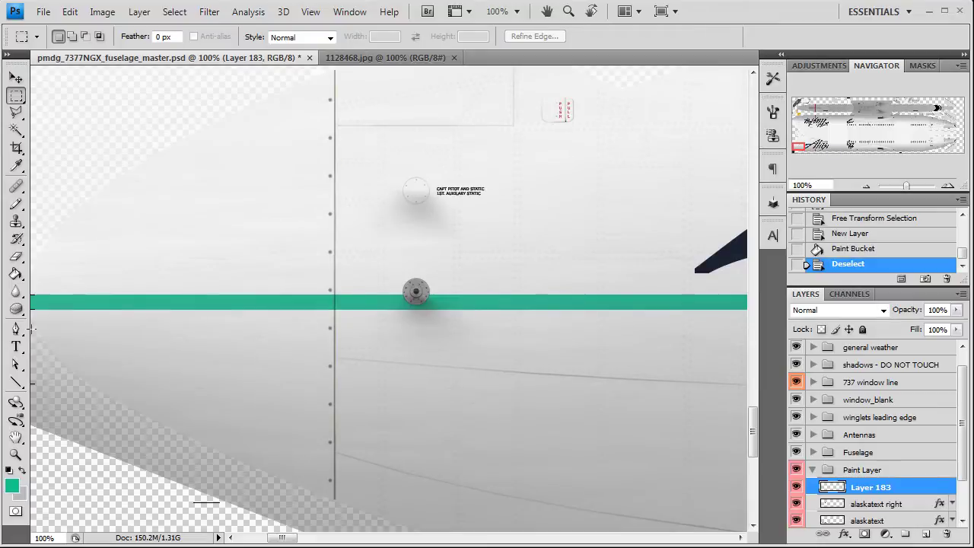
drag(321, 390, 723, 384)
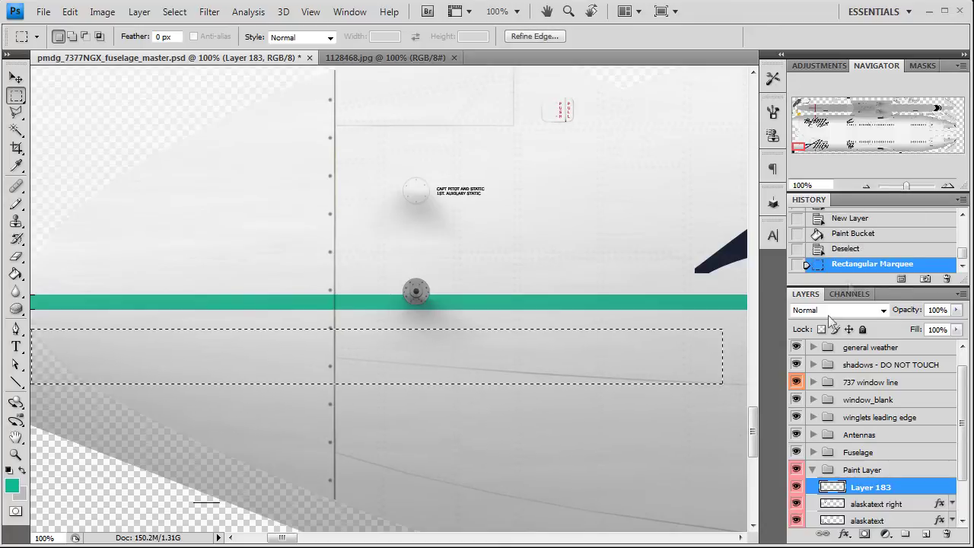
- Transform the wider strip selection, stretching its width beneath the aqua stripe from the nose to the tail, and apply it
click(863, 184)
click(863, 184)
click(863, 185)
drag(828, 148, 814, 144)
right_click(136, 450)
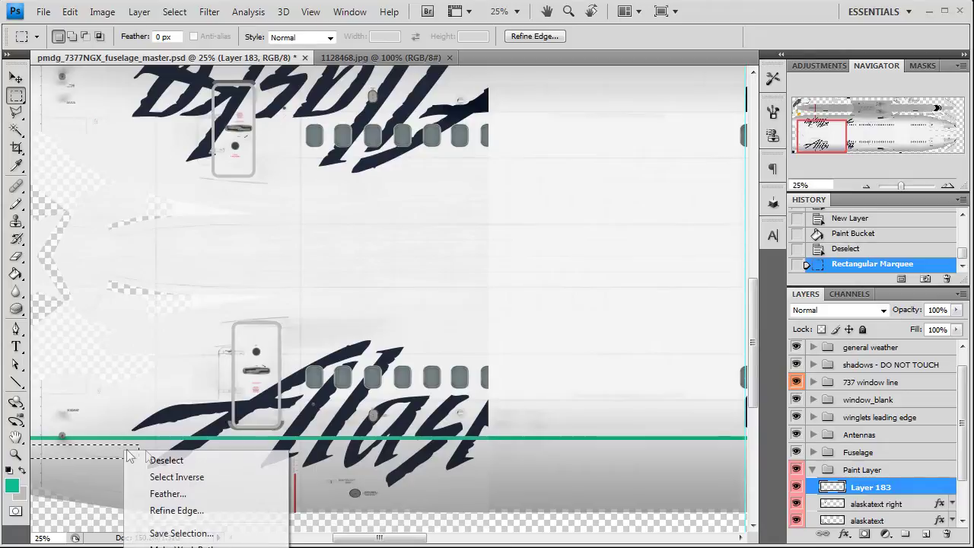
key(ctrl+t)
drag(138, 454, 742, 454)
drag(383, 538, 459, 539)
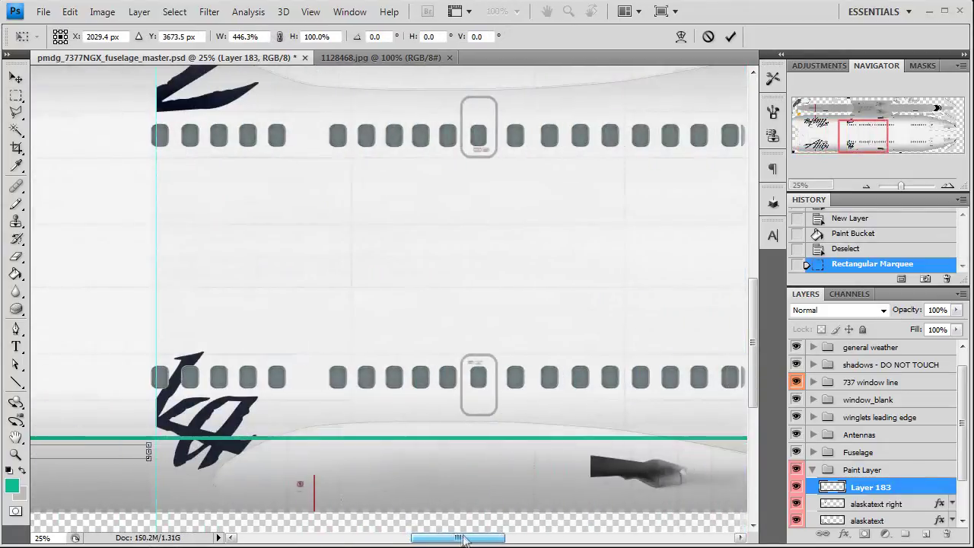
drag(149, 451, 722, 449)
drag(457, 538, 525, 538)
drag(169, 451, 647, 451)
drag(525, 538, 576, 538)
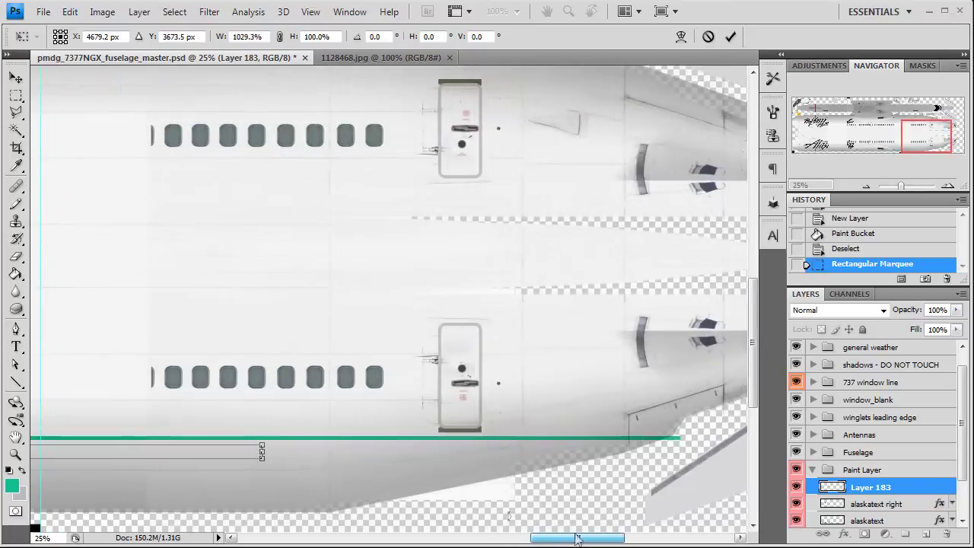
drag(263, 454, 547, 452)
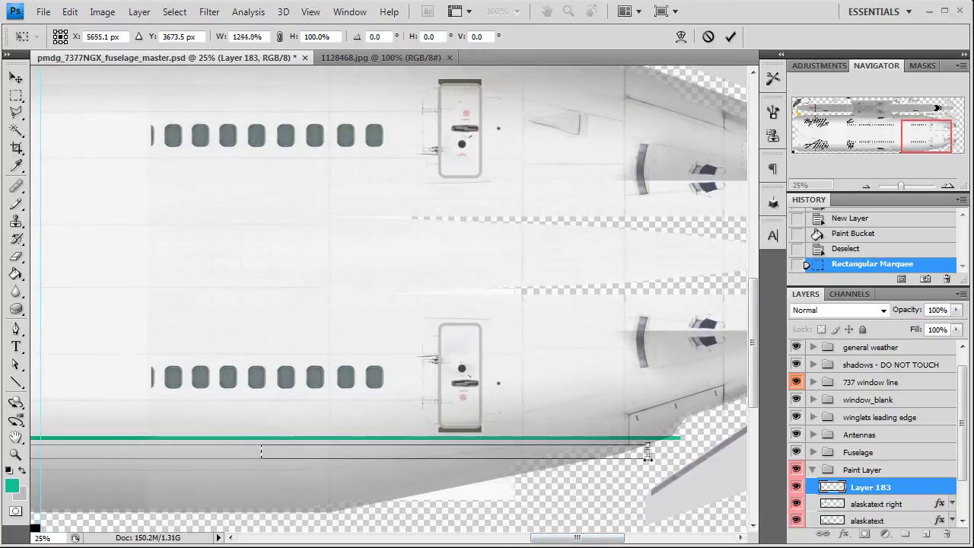
key(Return)
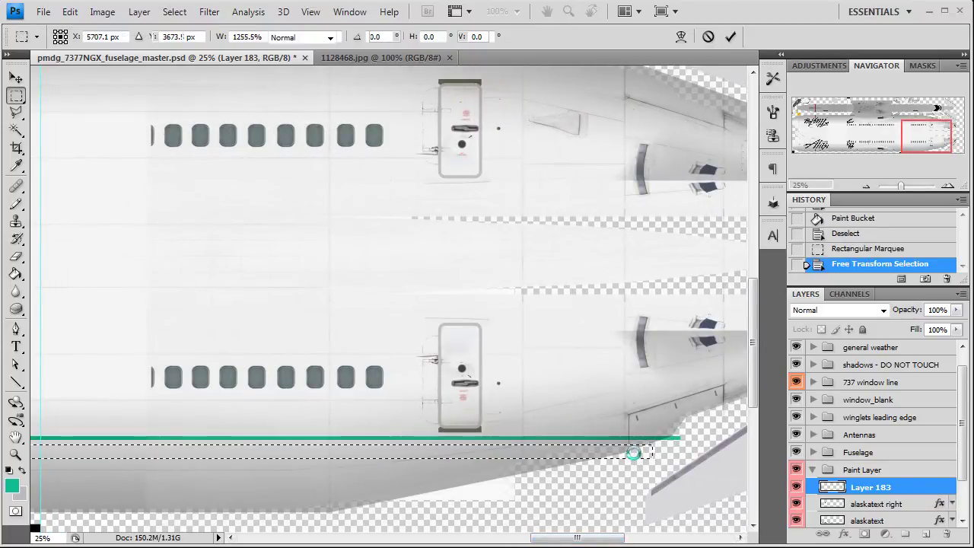
- Swap the foreground and background colors, copy the alaska text blue hex code 010a1c from colors.txt in Notepad, and return to Photoshop
drag(939, 142, 828, 152)
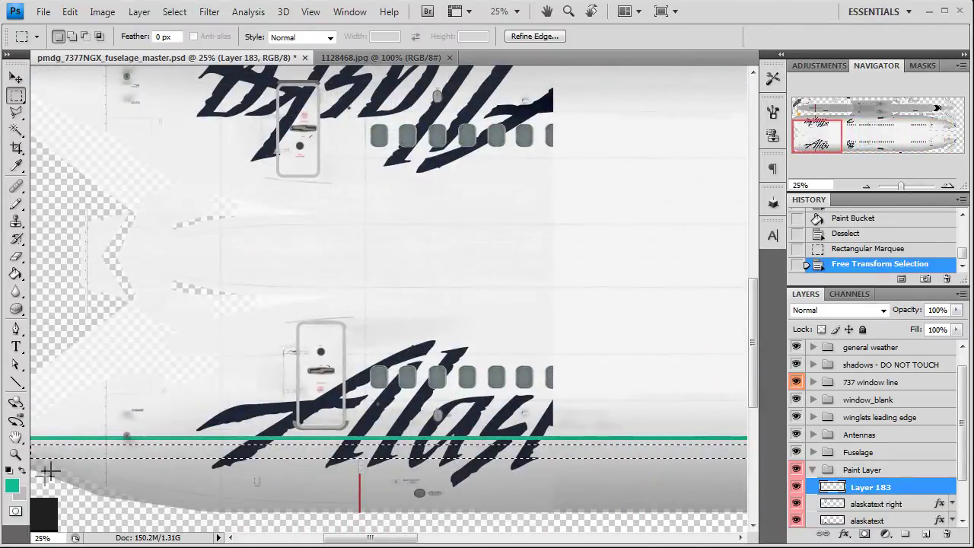
click(22, 471)
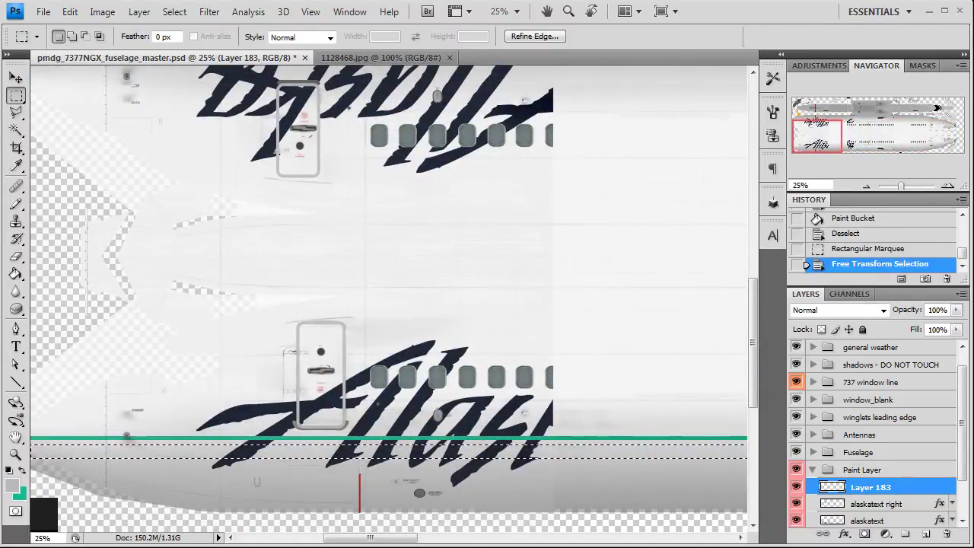
key(alt+Tab)
drag(166, 156, 96, 156)
key(ctrl+c)
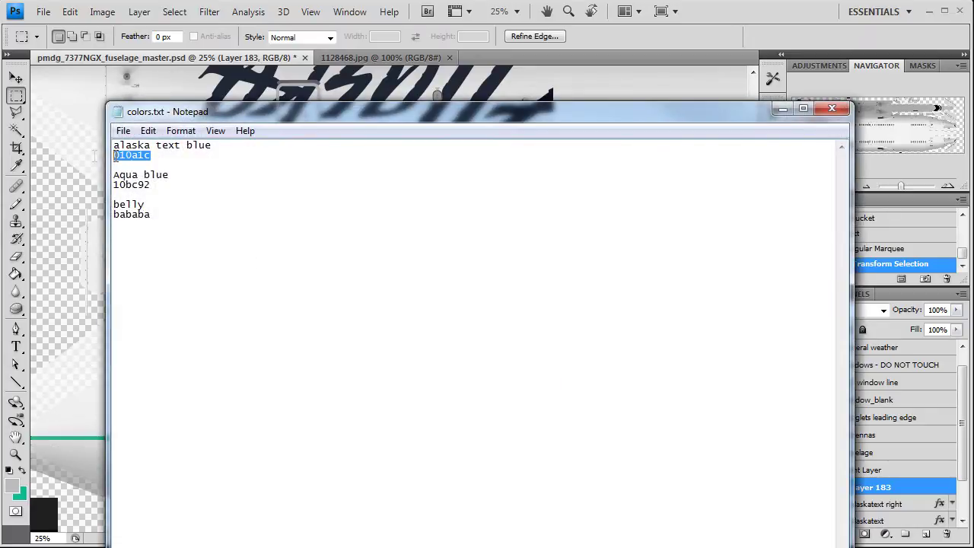
click(832, 111)
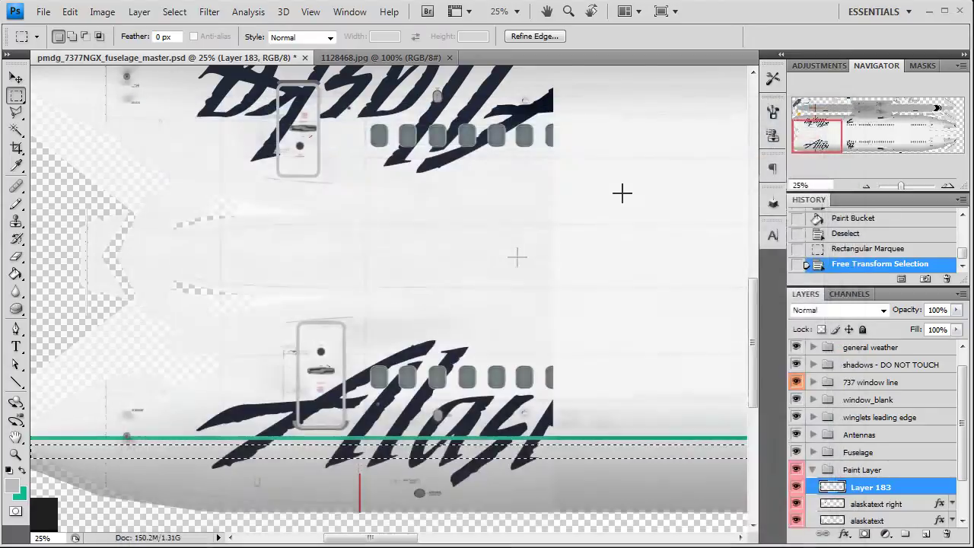
- Add a new layer above Layer 183 and set the foreground color to the copied hex code 010a1c
click(927, 534)
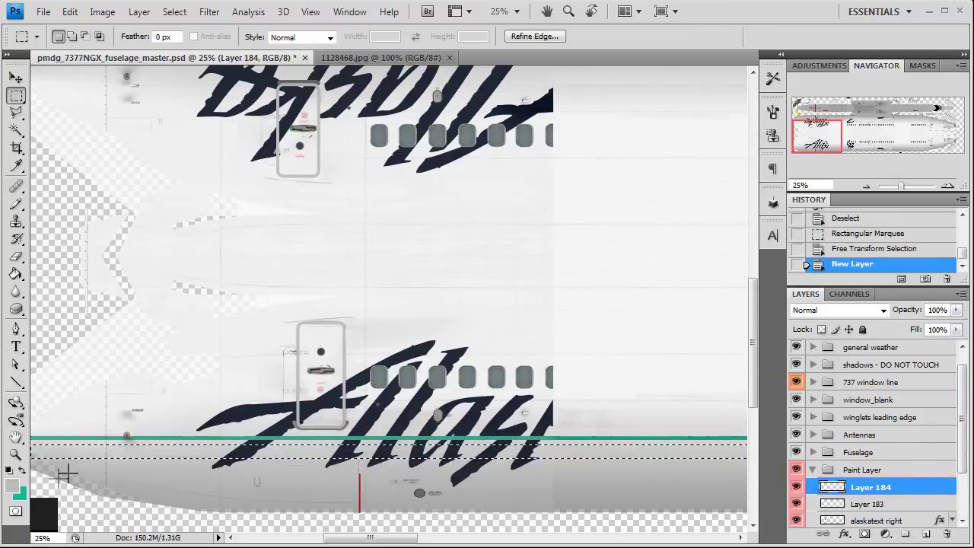
click(12, 487)
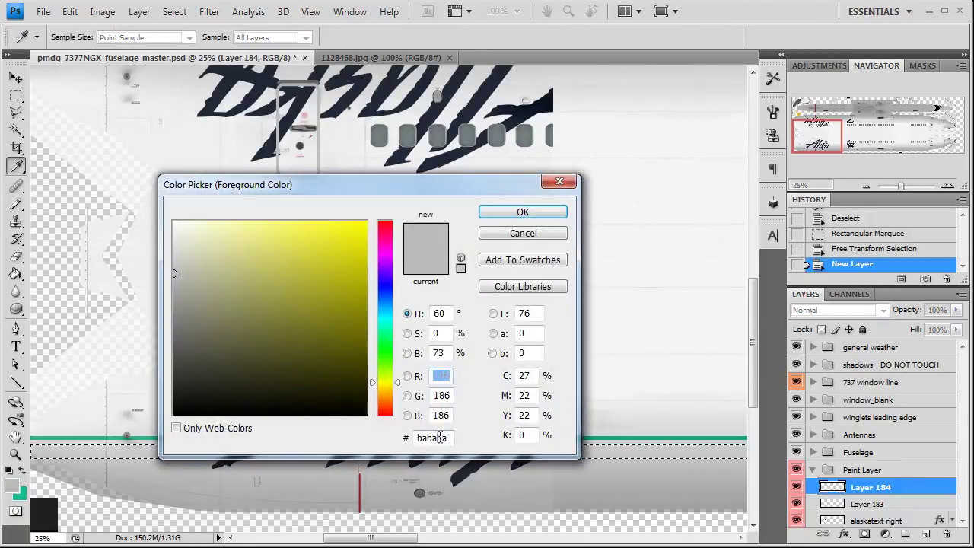
key(ctrl+v)
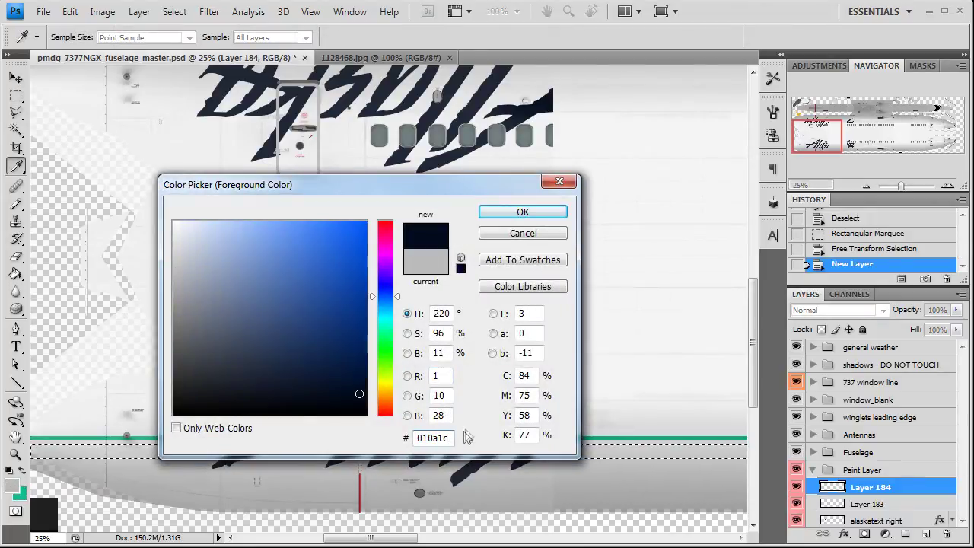
click(534, 212)
- Fill the wider strip selection on the new layer with the dark blue foreground color using Paint Bucket, and deselect
key(g)
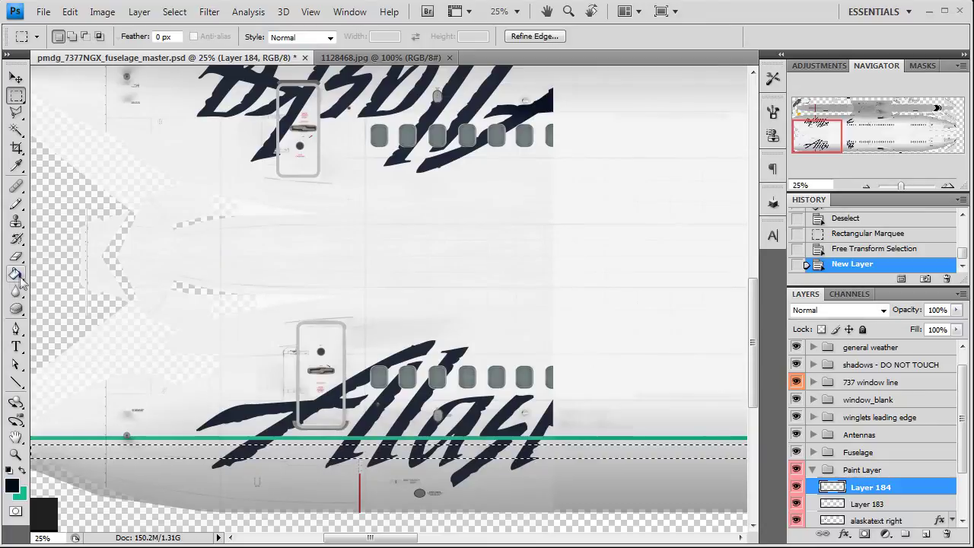
click(184, 450)
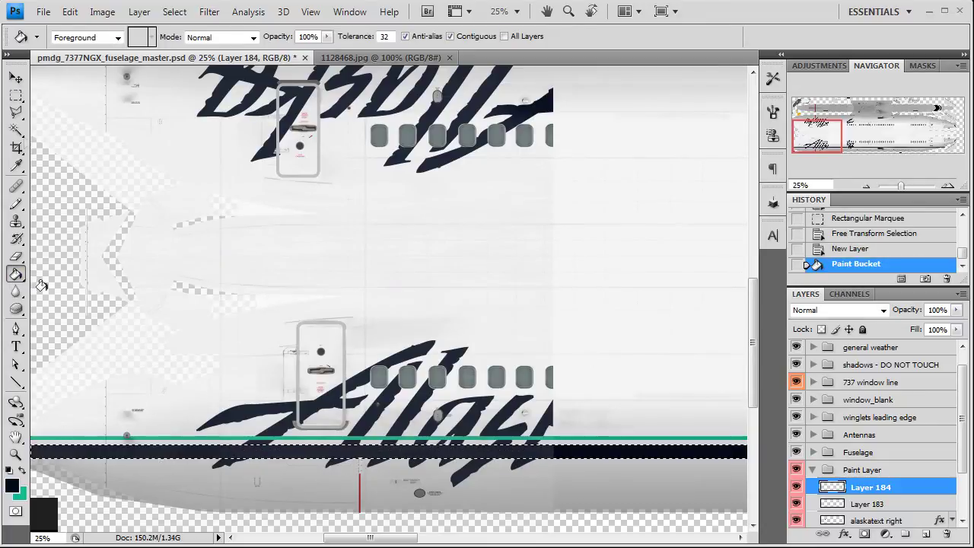
click(19, 80)
key(ctrl+d)
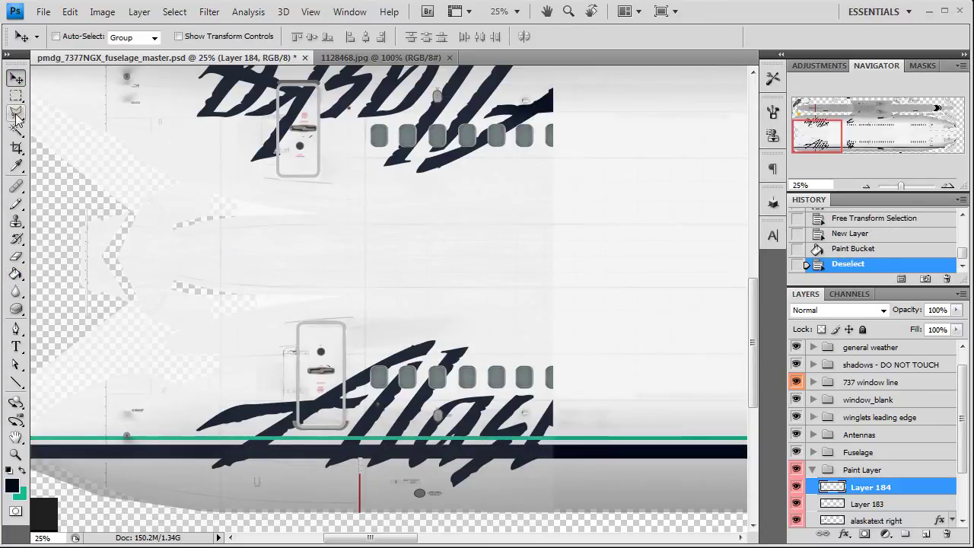
- Marquee-select a horizontal band along the belly below the dark blue stripe, starting at the lowest guide mark near the nose
drag(812, 118, 798, 155)
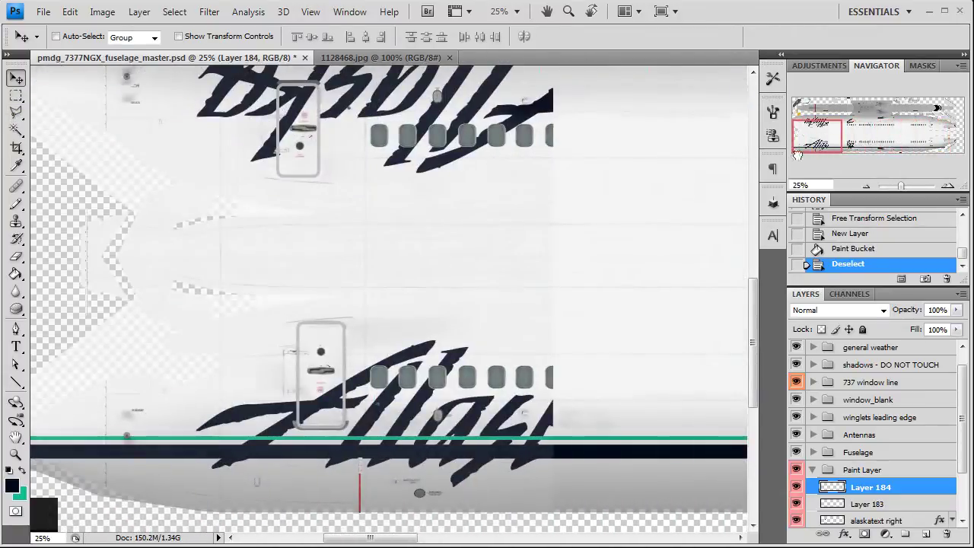
click(948, 186)
click(947, 186)
click(947, 186)
click(948, 187)
drag(817, 139, 791, 152)
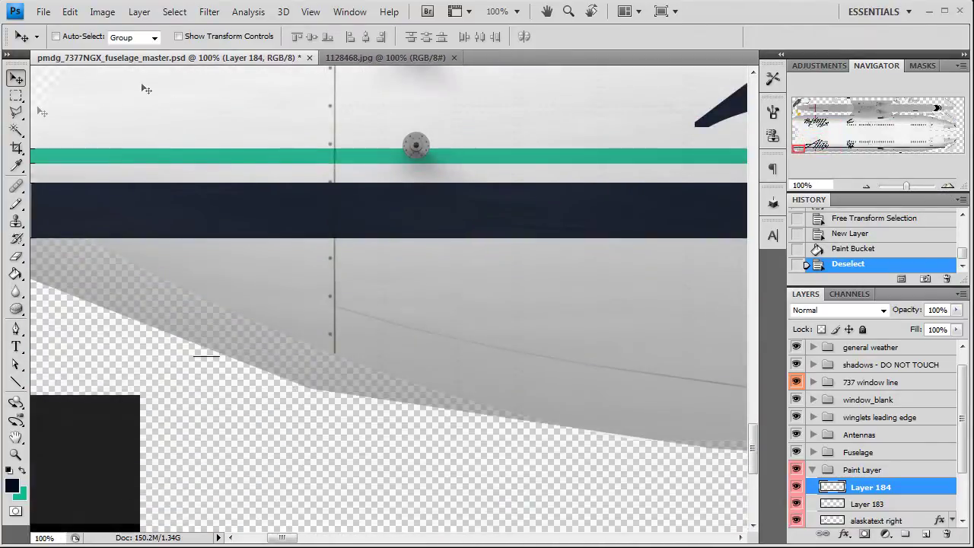
click(16, 96)
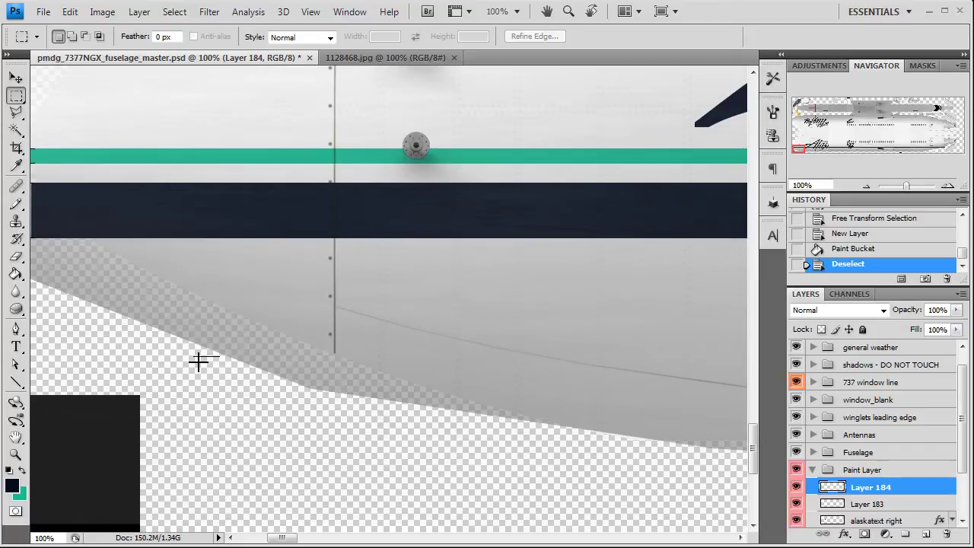
drag(452, 392, 683, 462)
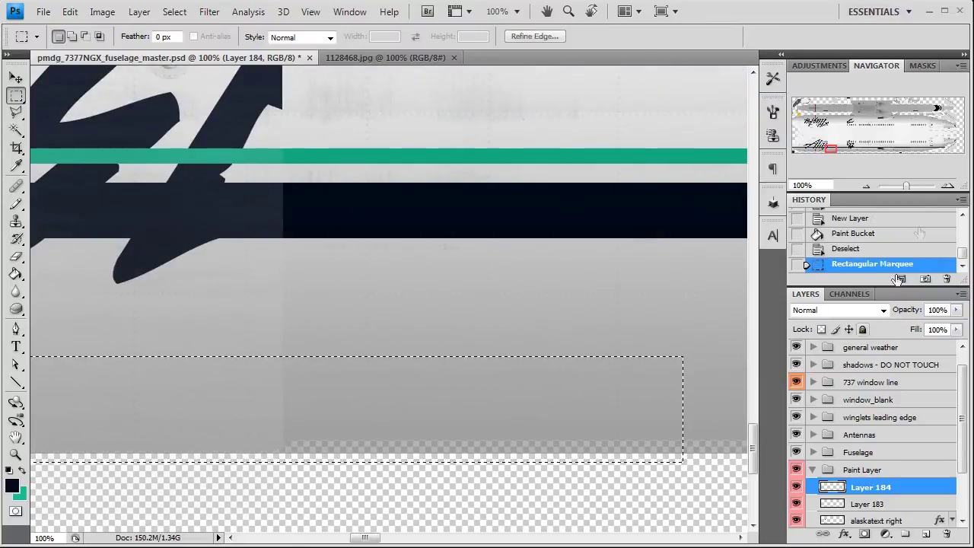
- Transform the belly band selection, stretching its width toward the tail along the underside of the fuselage, and apply it
click(868, 185)
click(868, 186)
click(869, 185)
drag(831, 139, 846, 146)
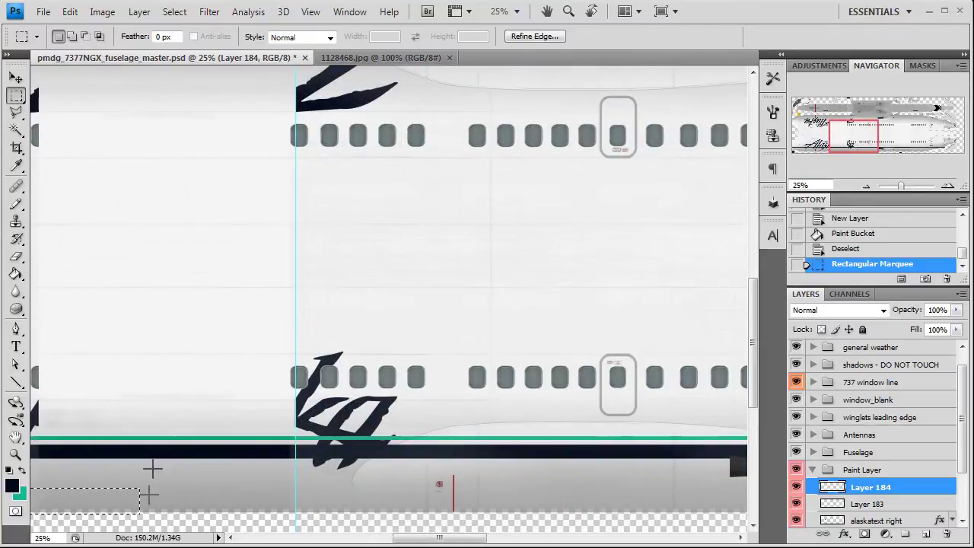
right_click(136, 506)
click(239, 409)
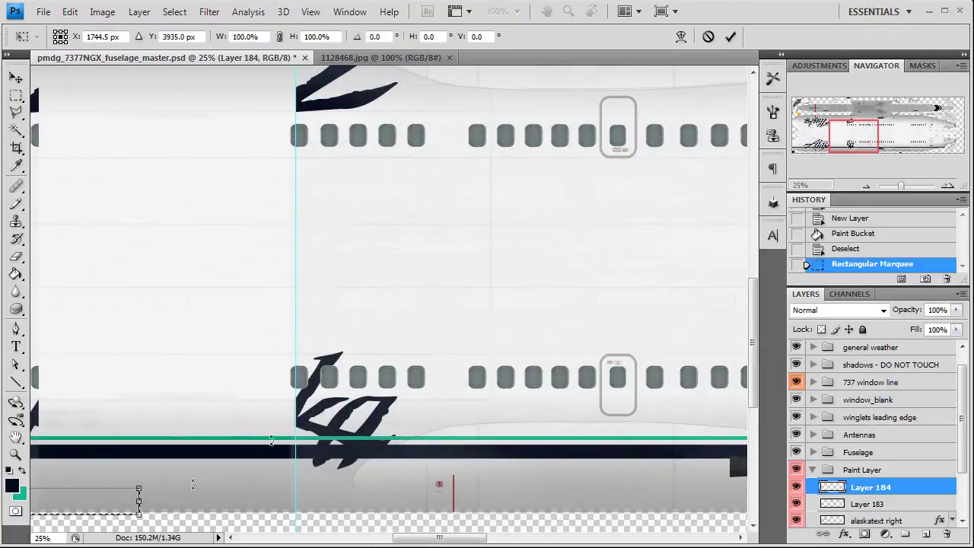
drag(138, 501, 670, 503)
drag(468, 538, 537, 540)
drag(61, 500, 662, 493)
drag(563, 537, 610, 537)
drag(305, 500, 596, 503)
key(Return)
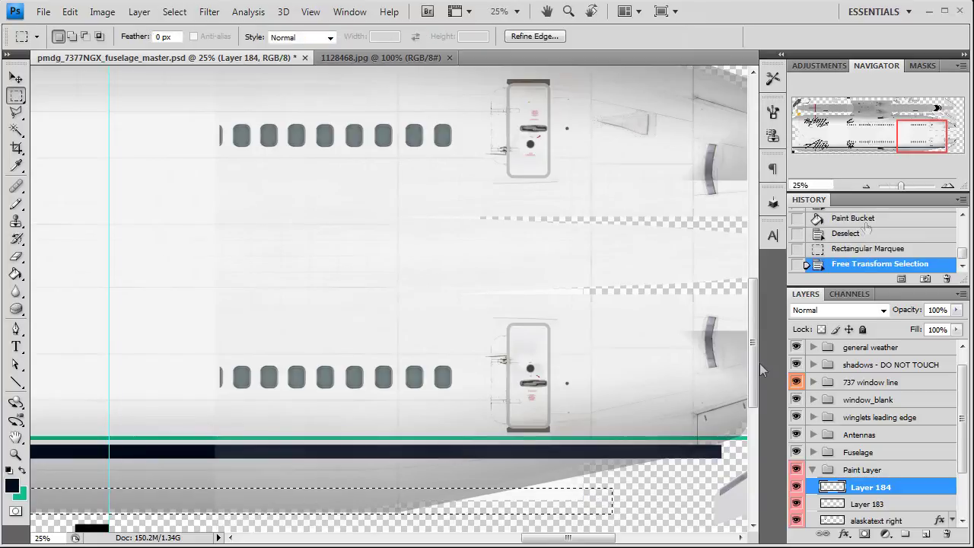
- Copy the belly hex code bababa from colors.txt in Notepad and return to Photoshop
drag(921, 146, 817, 145)
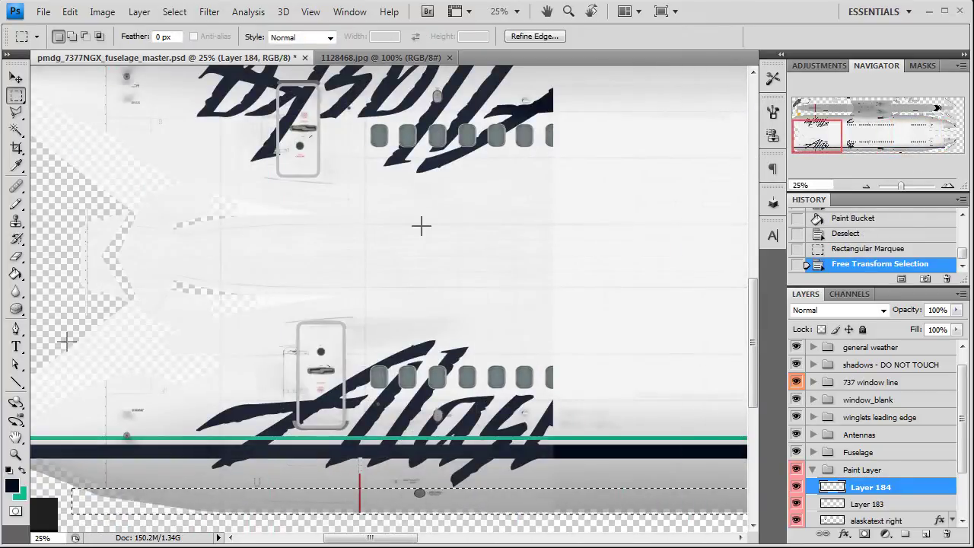
key(alt+Tab)
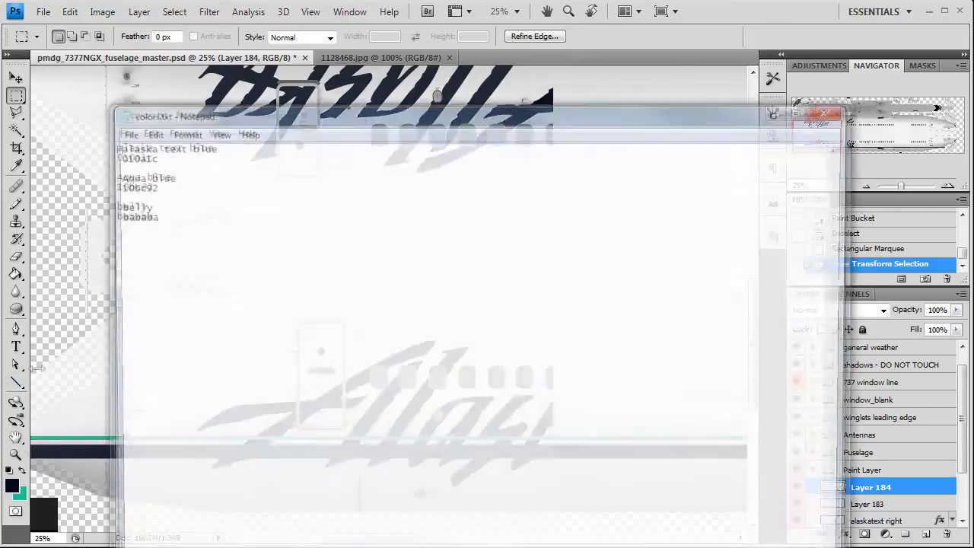
double_click(135, 215)
key(ctrl+c)
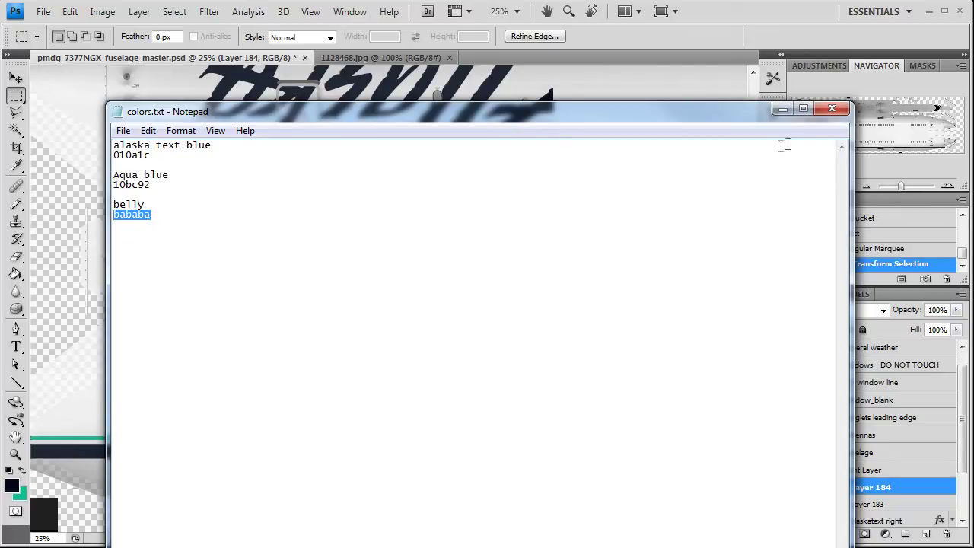
click(831, 108)
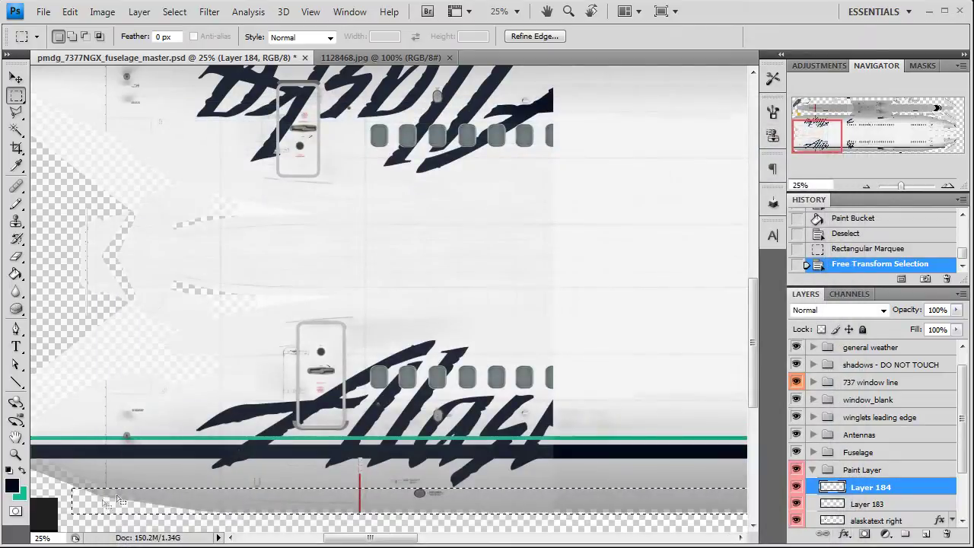
- Set the foreground color to the copied hex code bababa
click(11, 485)
double_click(447, 439)
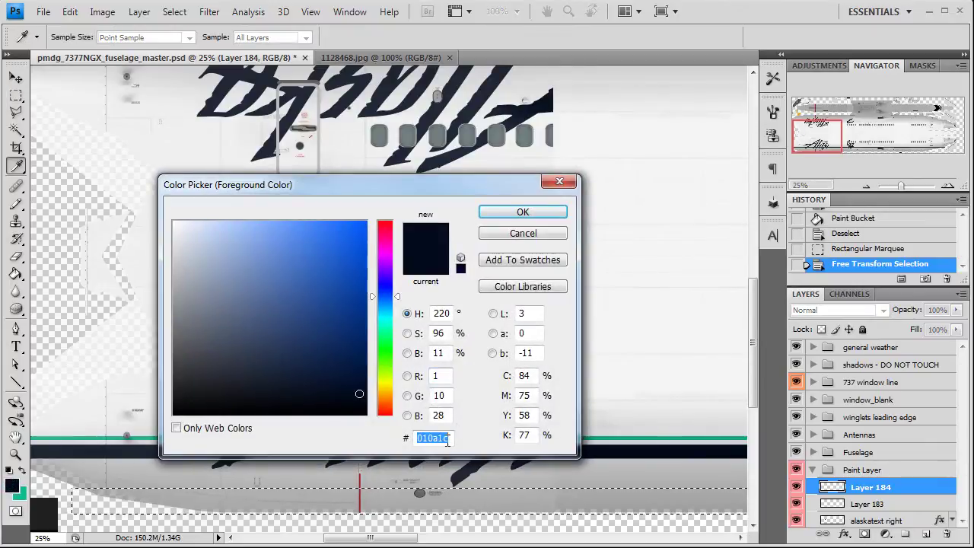
key(ctrl+v)
key(Tab)
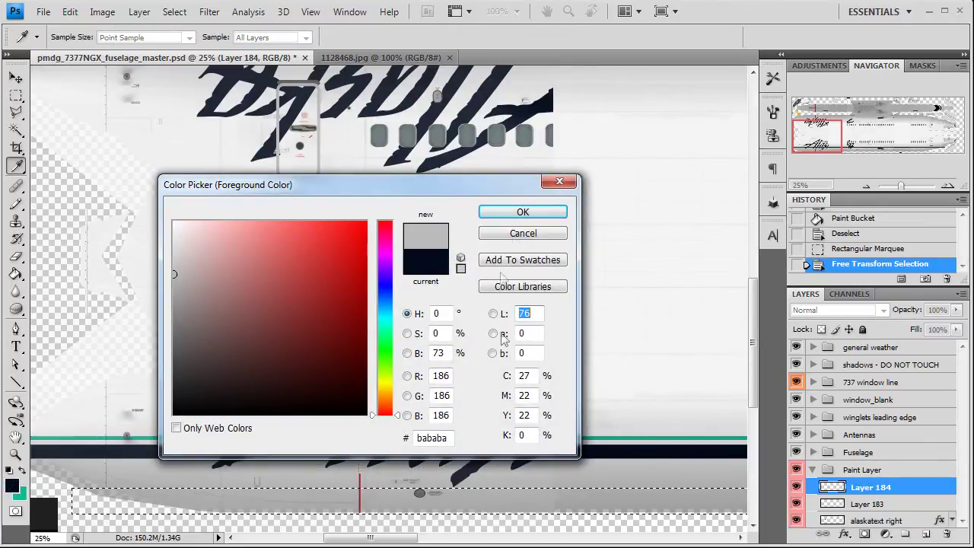
click(523, 212)
- Fill the belly band selection on Layer 184 with the gray foreground color using Paint Bucket, and deselect
key(m)
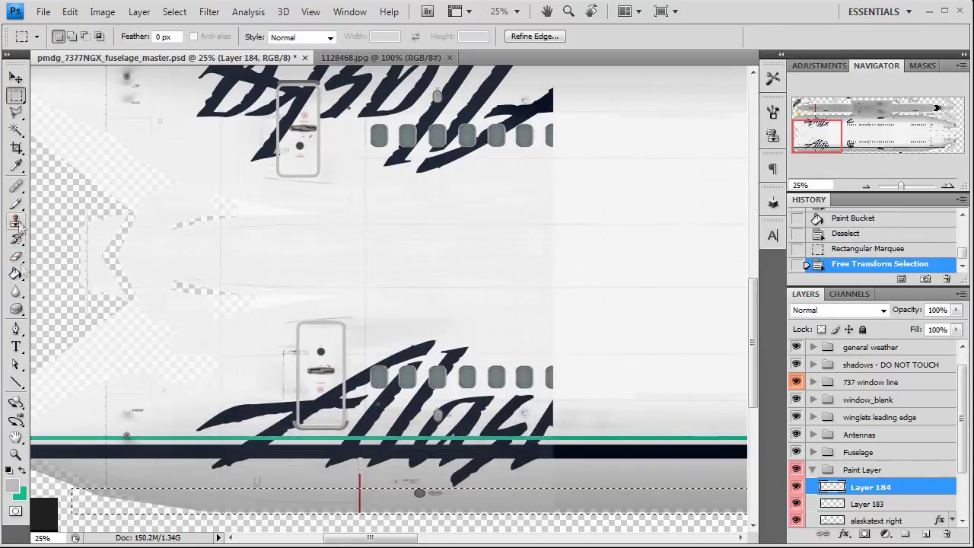
click(16, 273)
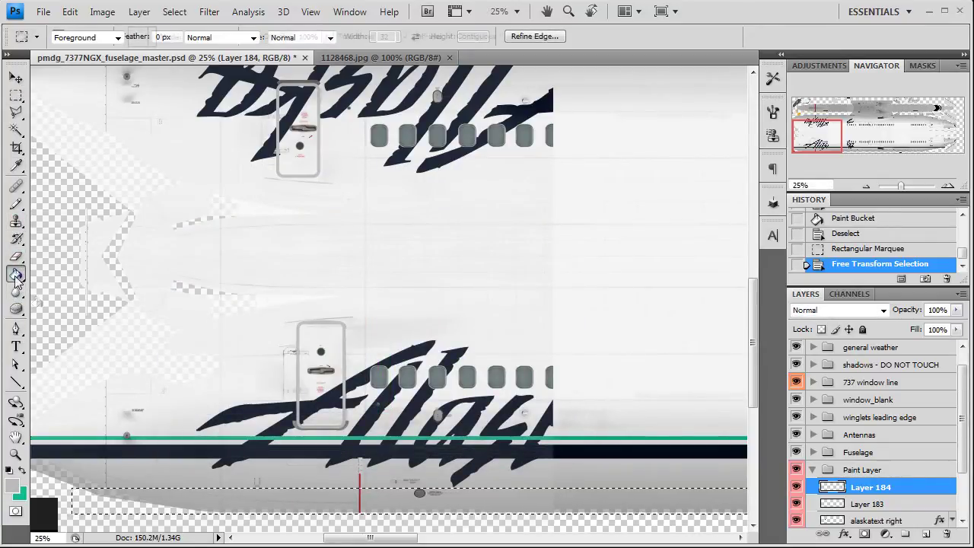
click(158, 500)
click(12, 82)
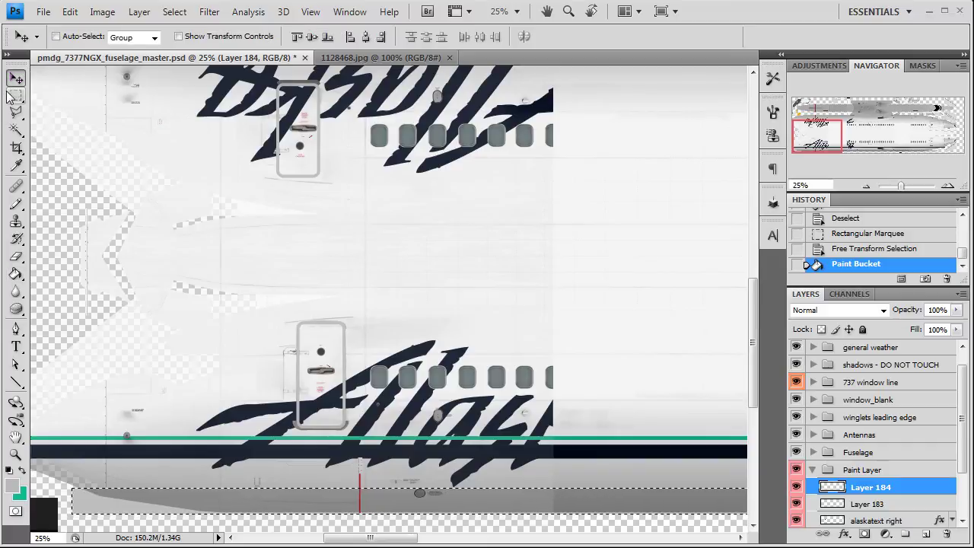
key(ctrl+d)
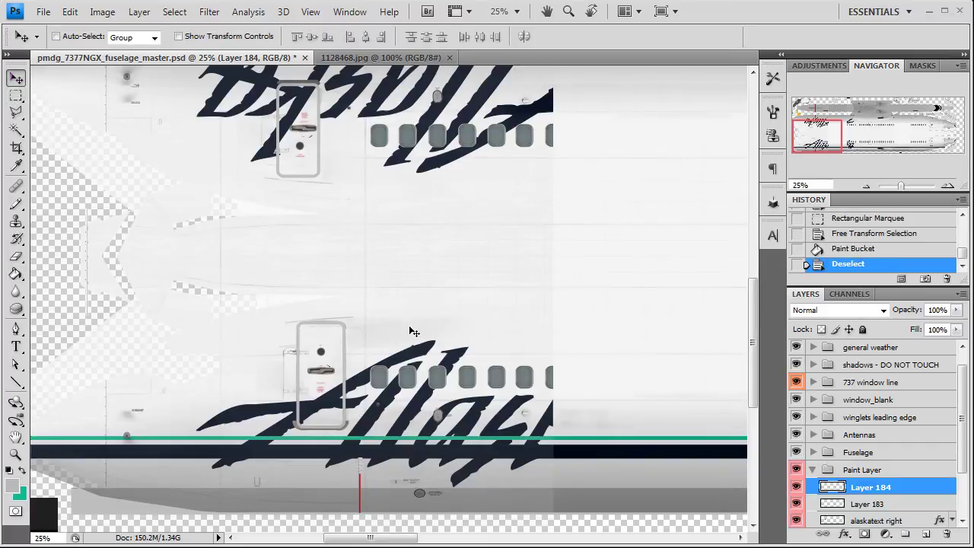
- Examine the aqua and dark blue stripes and the gray belly band along the forward fuselage, close up and at overview scale
scroll(617, 345, right, 3)
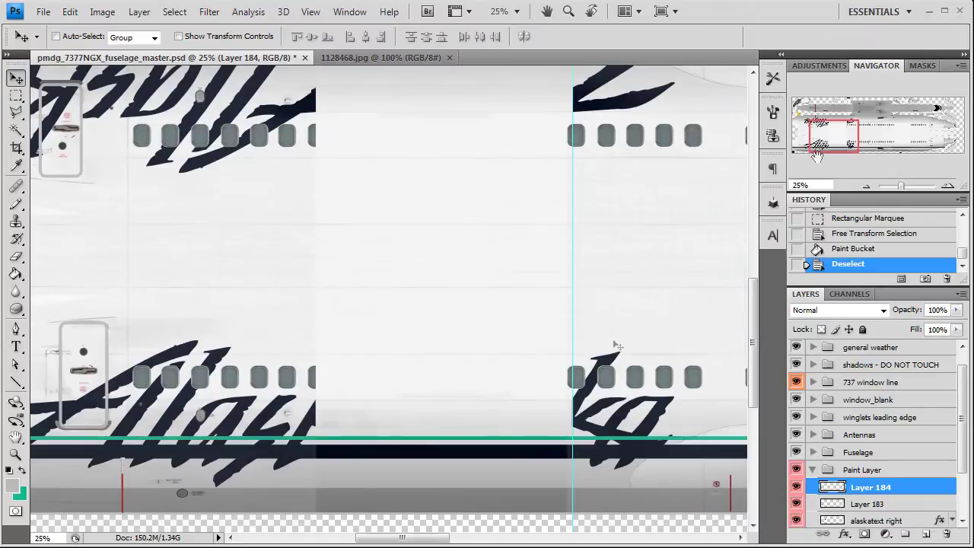
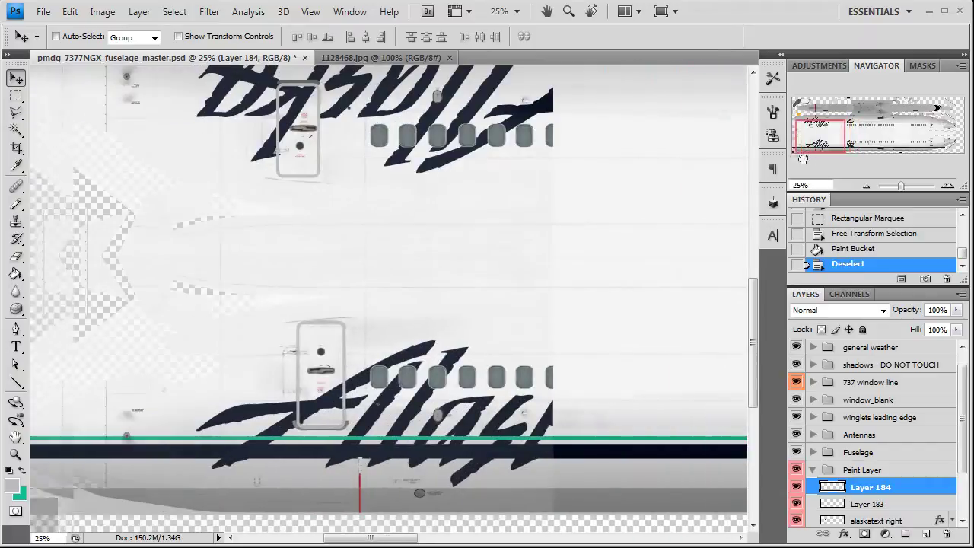
drag(818, 140, 812, 143)
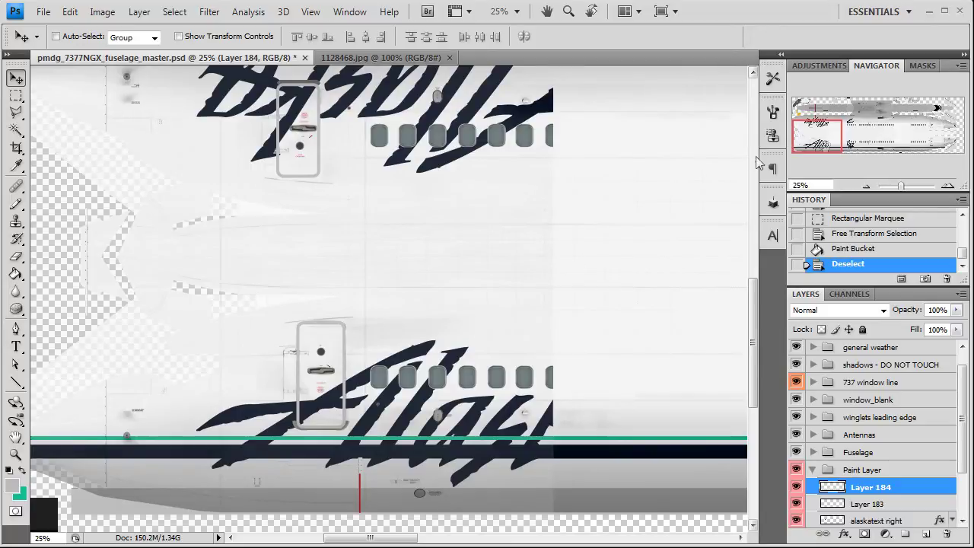
drag(830, 144, 828, 141)
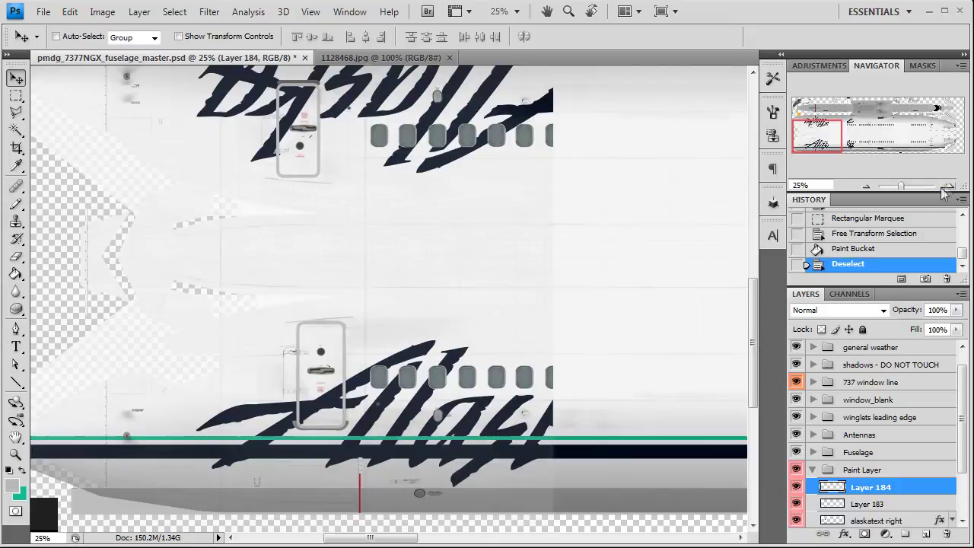
click(948, 187)
click(947, 186)
drag(810, 141, 814, 149)
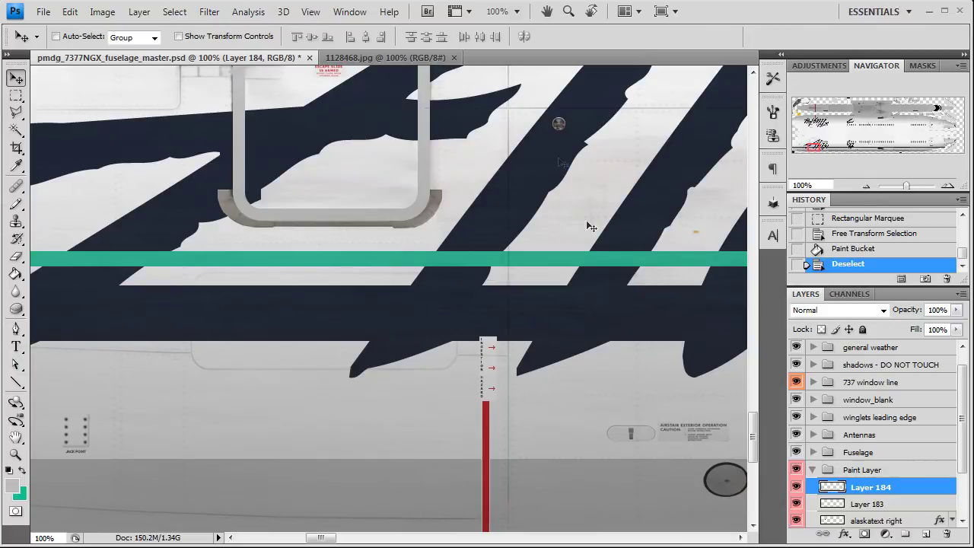
click(866, 186)
click(866, 186)
click(866, 186)
click(866, 185)
drag(834, 151, 825, 143)
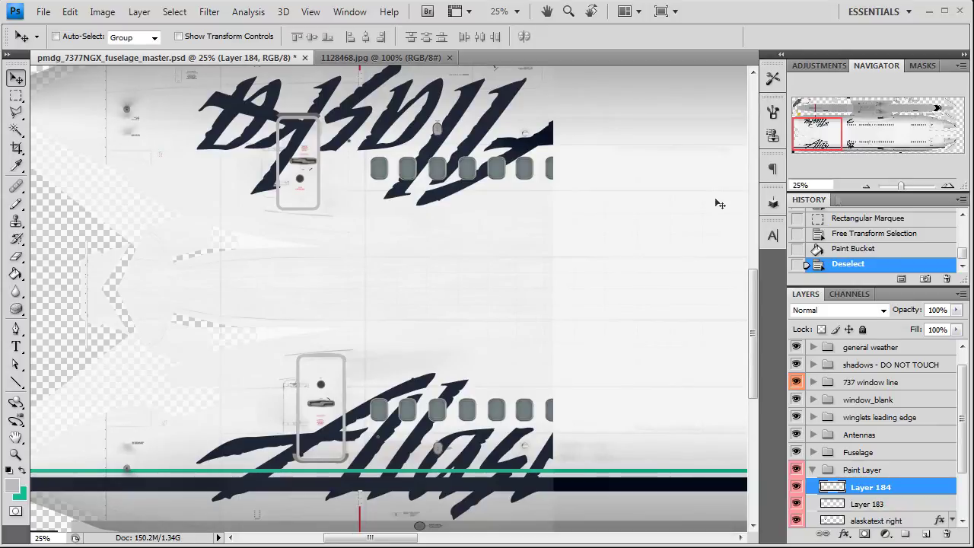
- Examine the lower Alaska lettering in close-up between the front door and the first cabin windows
click(948, 185)
click(948, 185)
click(948, 186)
drag(851, 152, 811, 153)
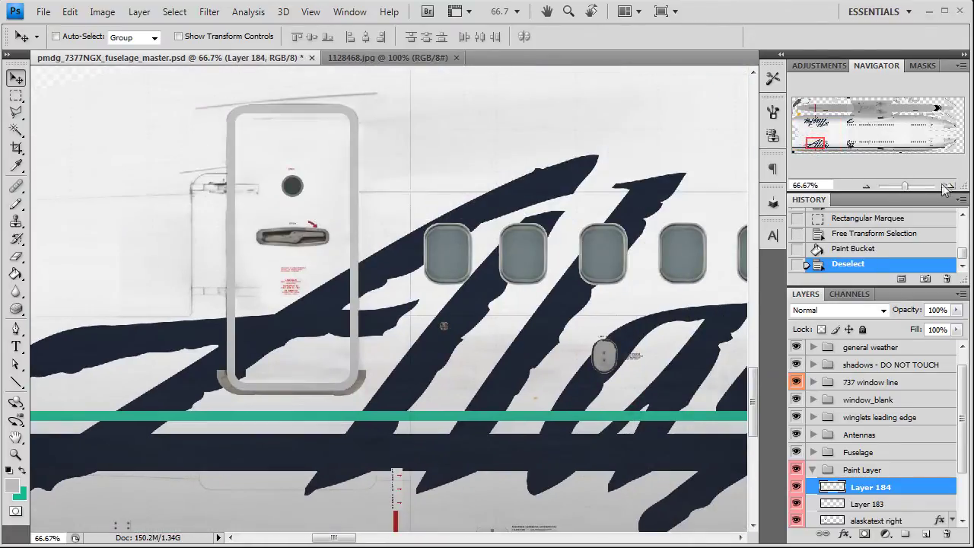
click(947, 187)
click(947, 186)
click(948, 187)
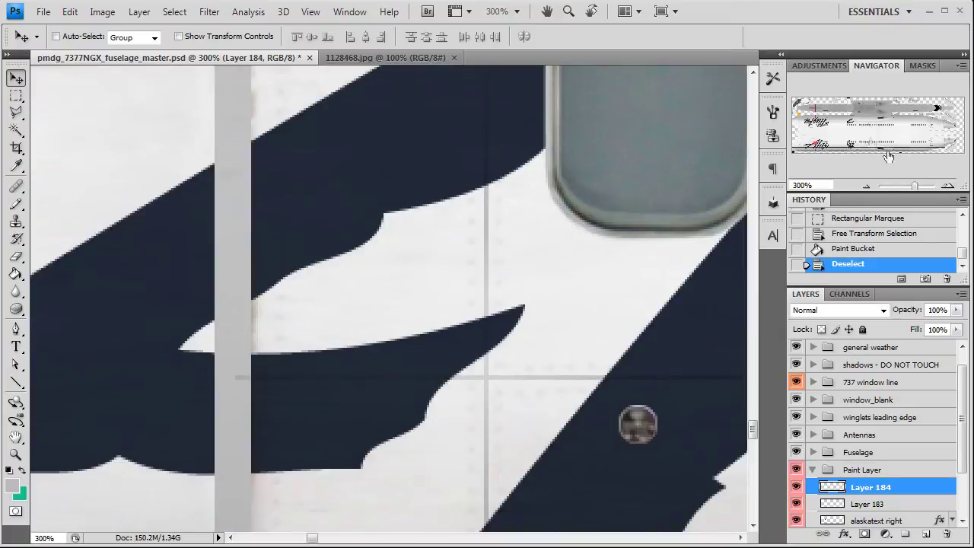
- Make Layer 183 active and ready the Pencil tool with aqua as the foreground color
drag(508, 319, 452, 270)
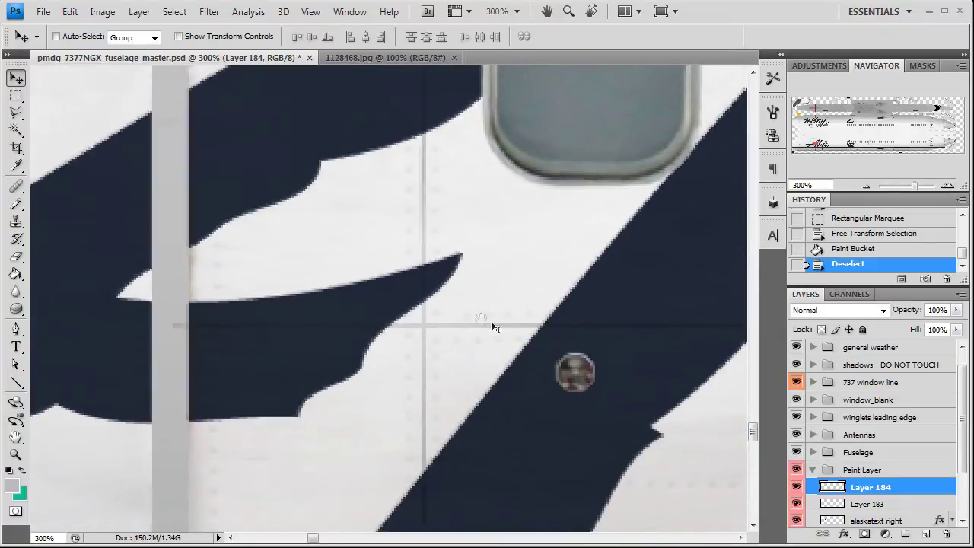
click(947, 186)
click(948, 186)
click(948, 186)
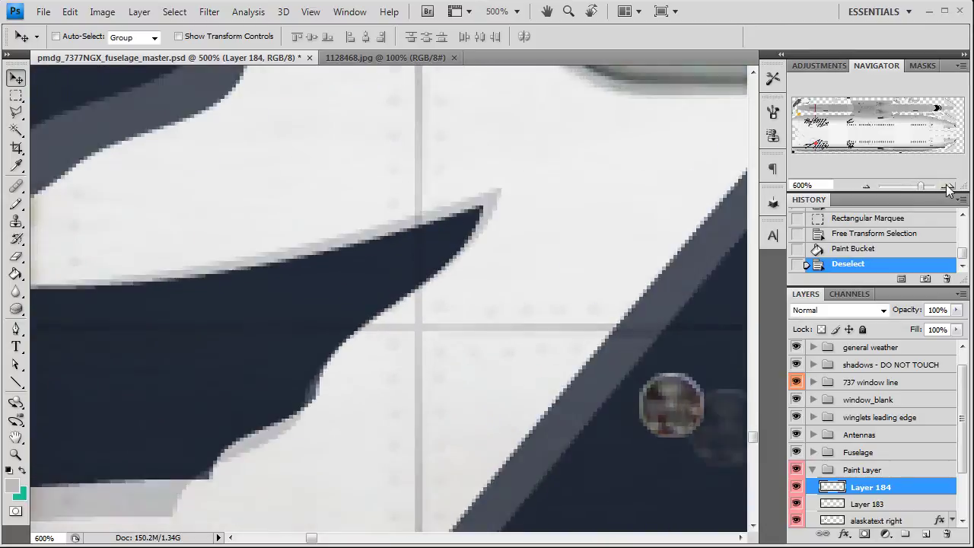
drag(613, 274, 586, 233)
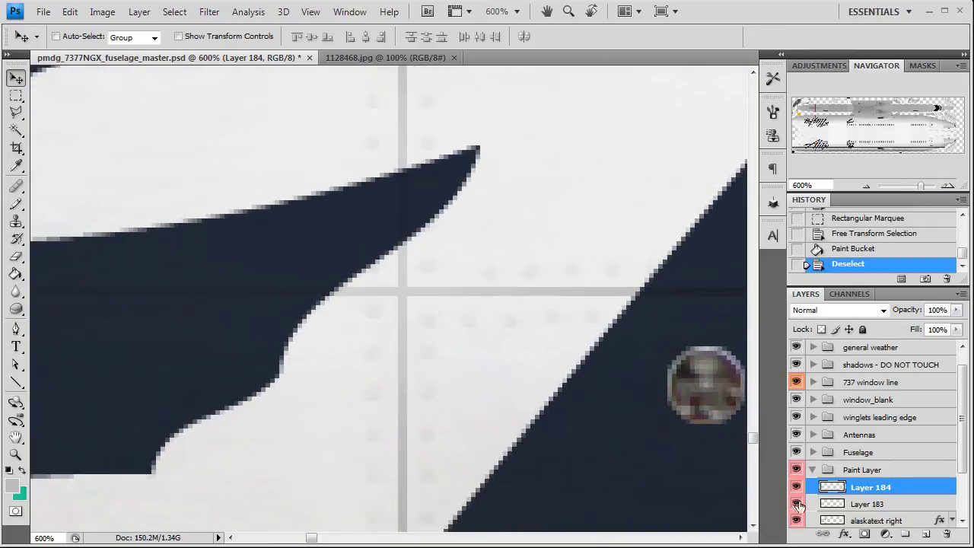
click(875, 504)
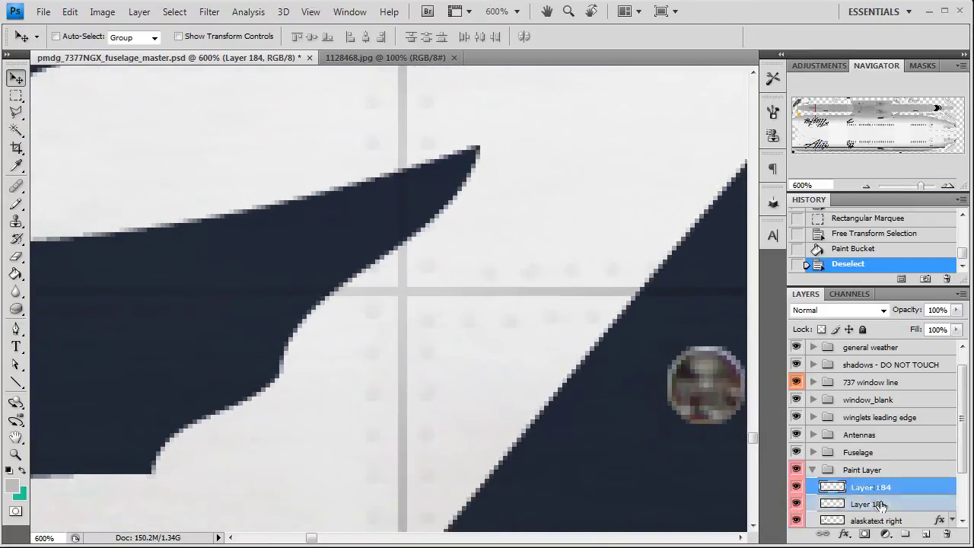
click(22, 470)
click(16, 203)
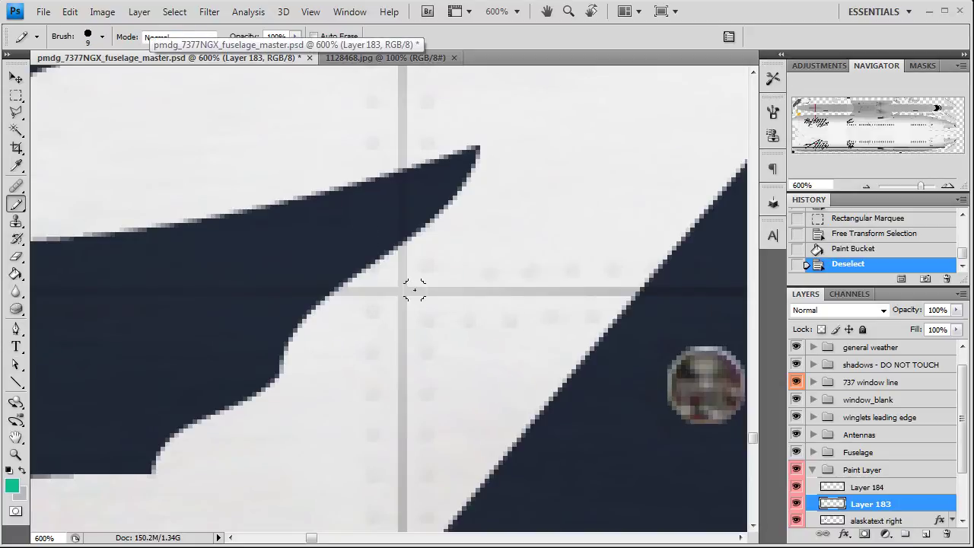
- Reduce the Pencil size to 2 and mark the panel-line crossing below the first cabin window at the lower Alaska lettering
key(bracketleft)
key(bracketleft)
key(bracketleft)
key(bracketleft)
key(bracketright)
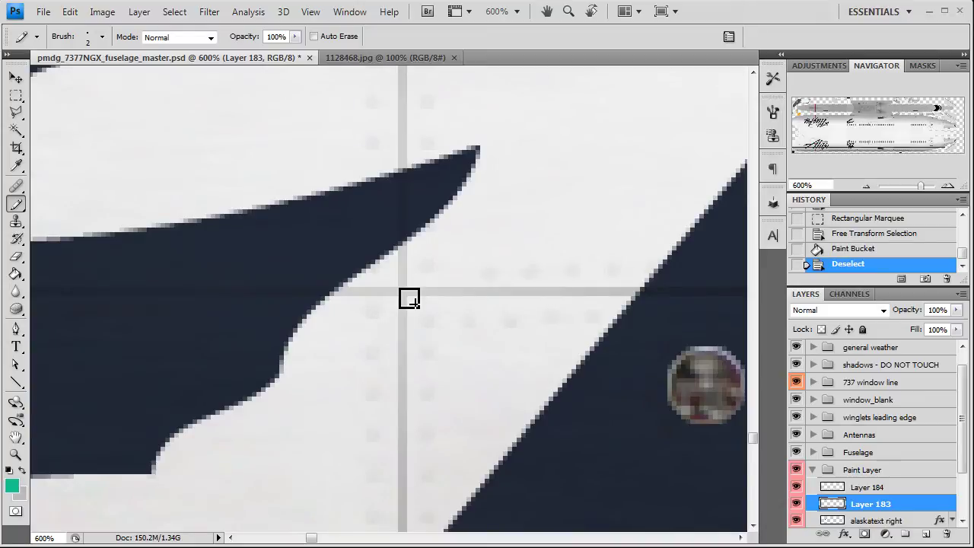
click(404, 294)
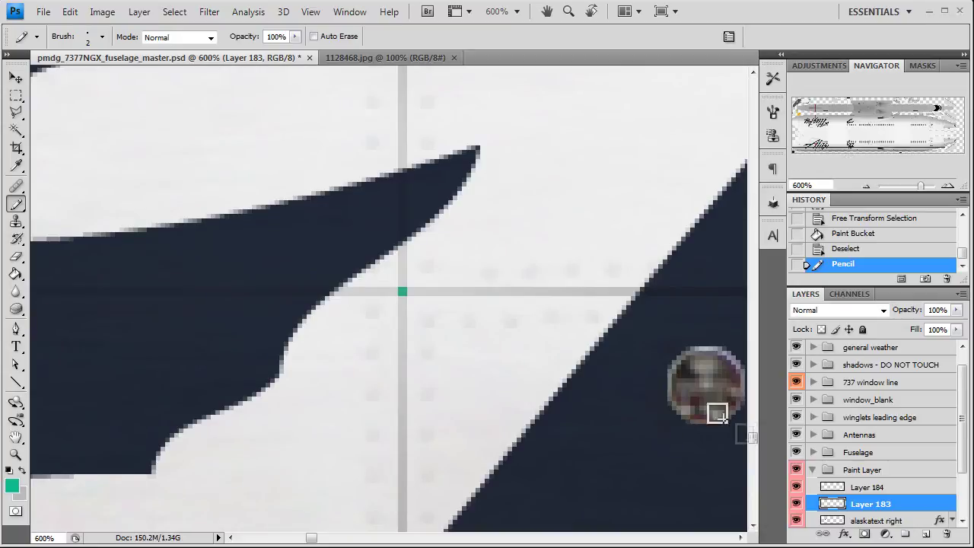
- Place a second aqua Pencil dot on Layer 183 at the panel-line crossing above the first cabin window
drag(546, 228, 551, 326)
drag(537, 152, 529, 343)
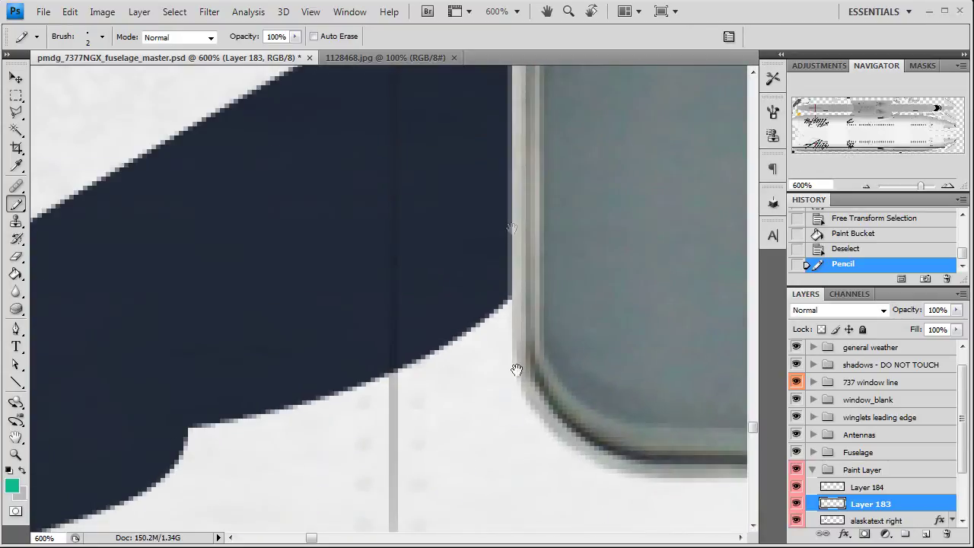
drag(529, 290, 524, 361)
drag(503, 189, 495, 348)
drag(505, 213, 505, 243)
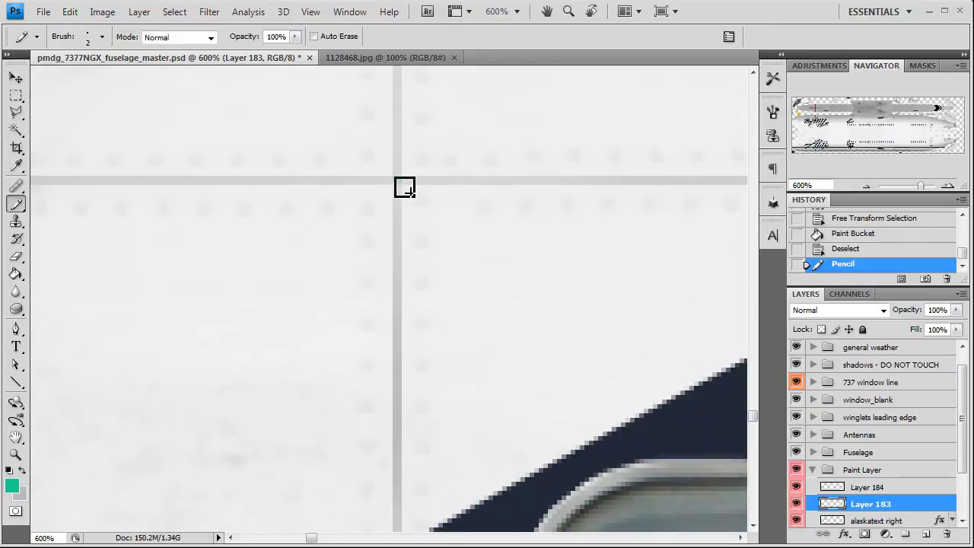
click(398, 181)
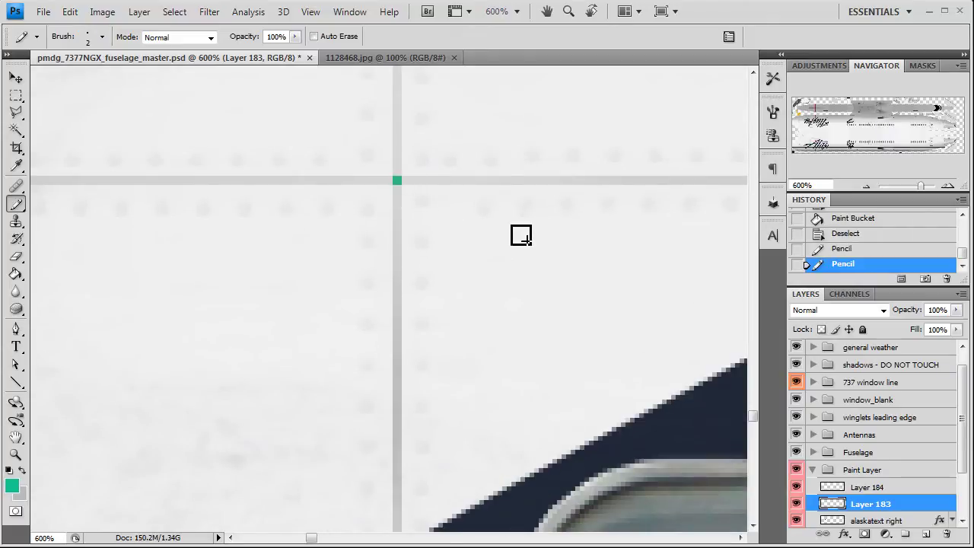
- Compare the lower stripes around the front door with Layer 184 hidden and shown
click(867, 186)
click(867, 186)
click(867, 186)
click(867, 186)
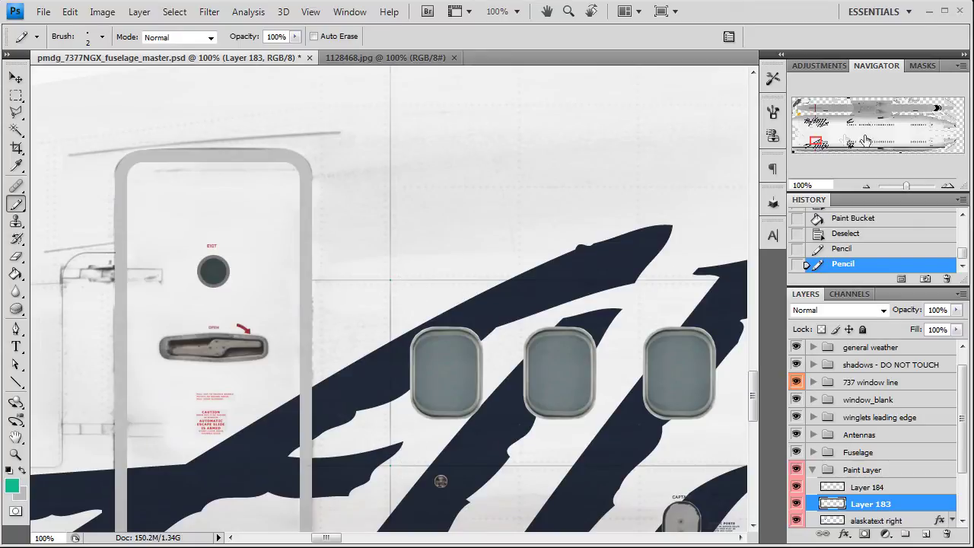
mouse_move(816, 142)
mouse_down()
mouse_move(815, 124)
mouse_move(824, 158)
mouse_move(822, 146)
mouse_up()
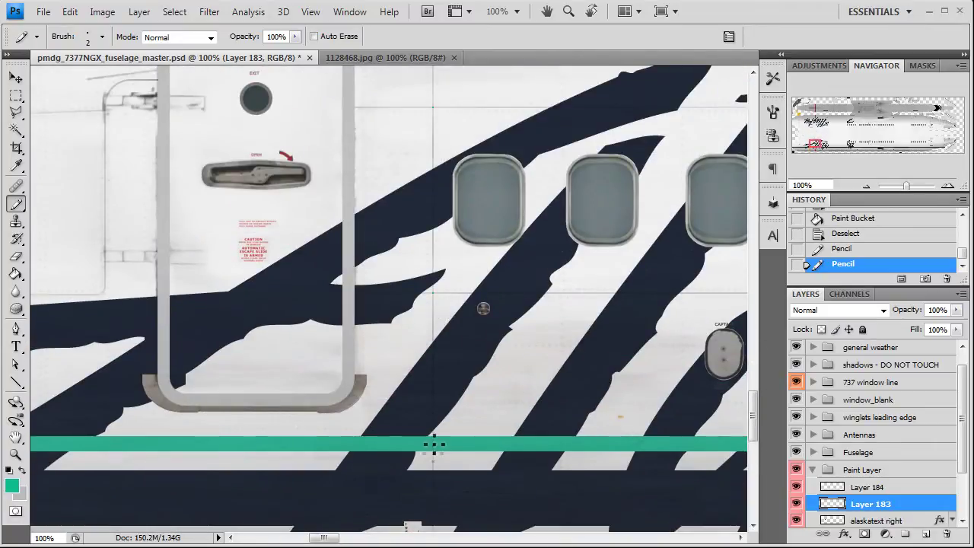
click(796, 487)
click(796, 487)
click(796, 487)
click(796, 487)
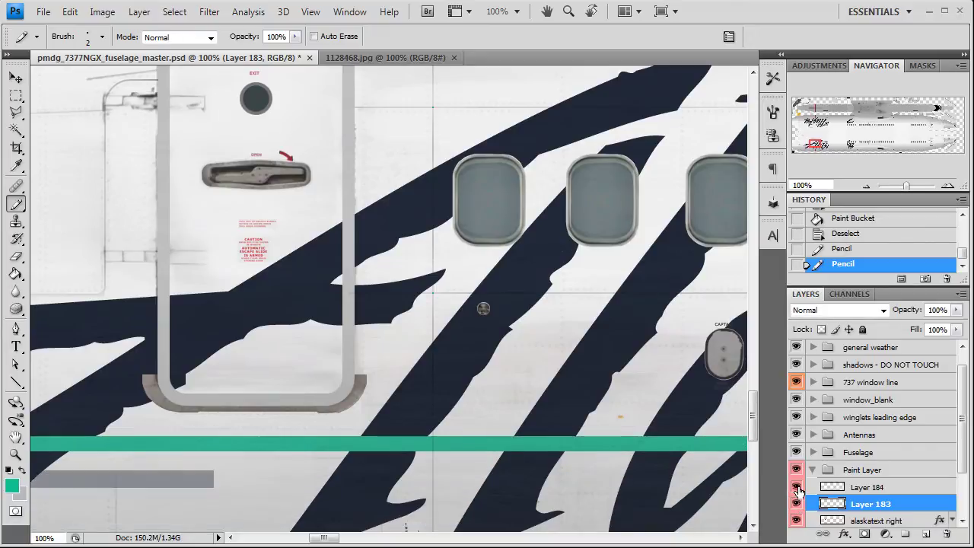
- Mark the same two panel-line crossings by the first cabin window with aqua Pencil dots on Layer 184
click(881, 491)
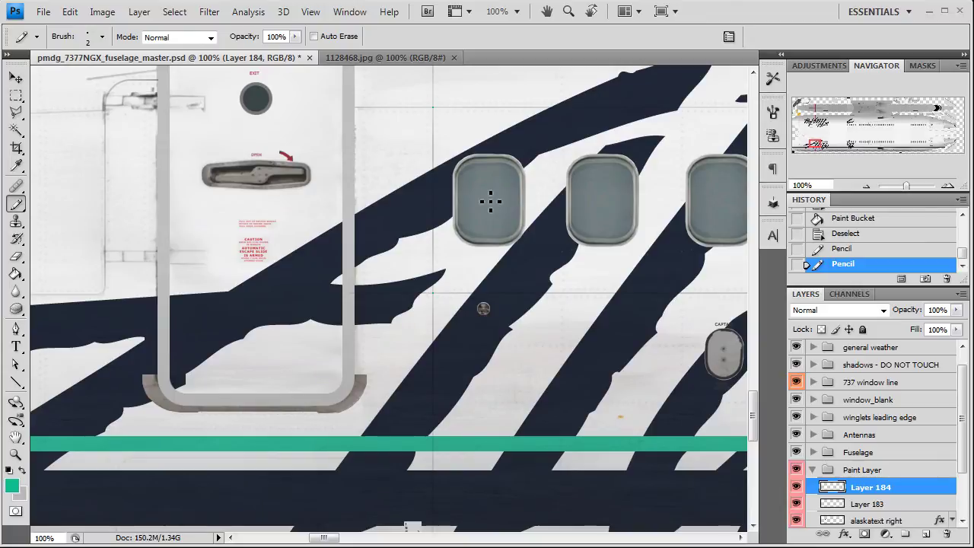
click(948, 185)
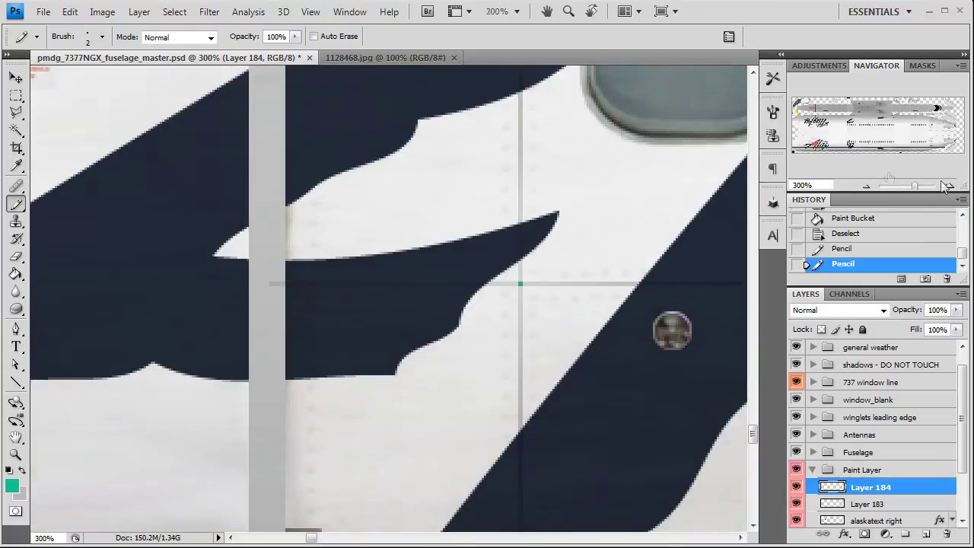
click(526, 289)
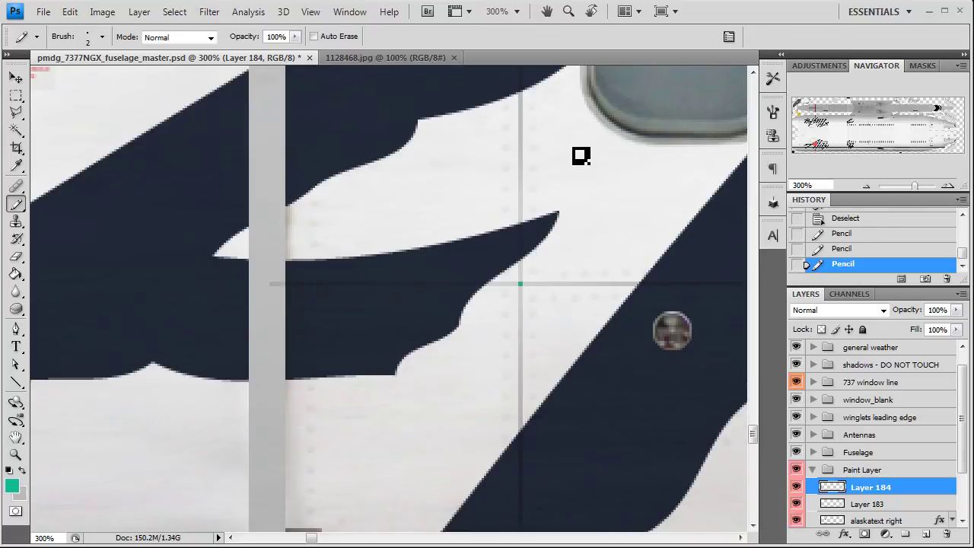
drag(586, 119, 611, 289)
click(495, 218)
- Duplicate the aqua stripe layer, Layer 183, keeping the default copy name
click(867, 186)
click(868, 186)
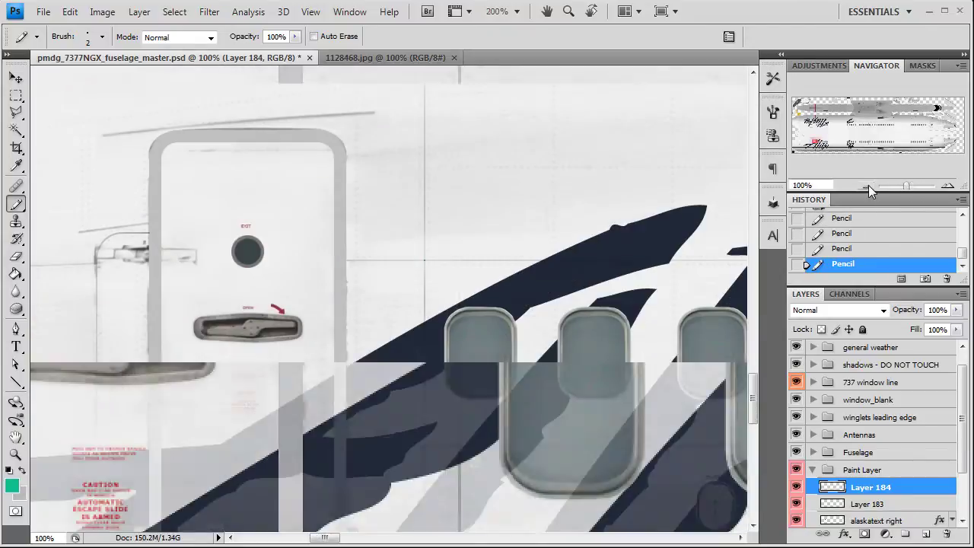
drag(817, 142, 814, 120)
click(866, 186)
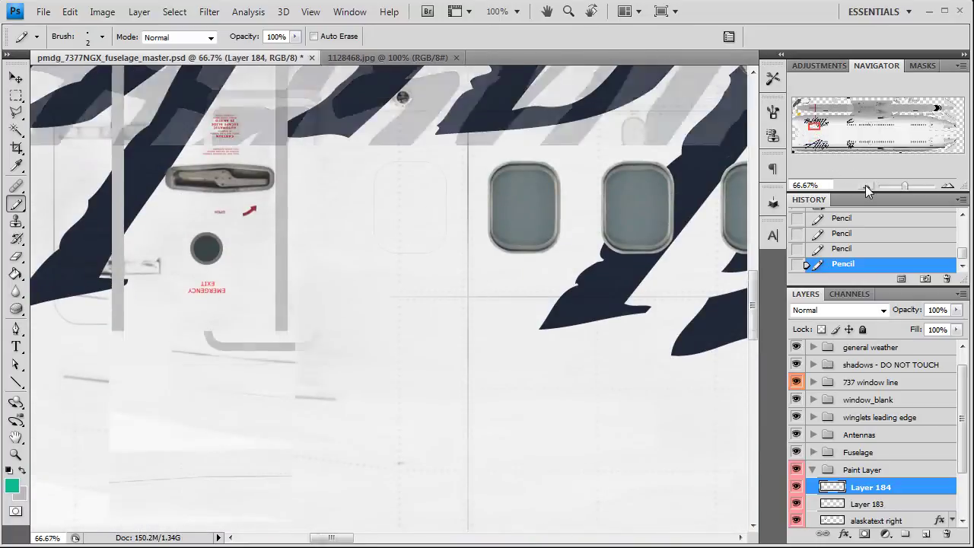
click(867, 186)
click(866, 186)
click(866, 186)
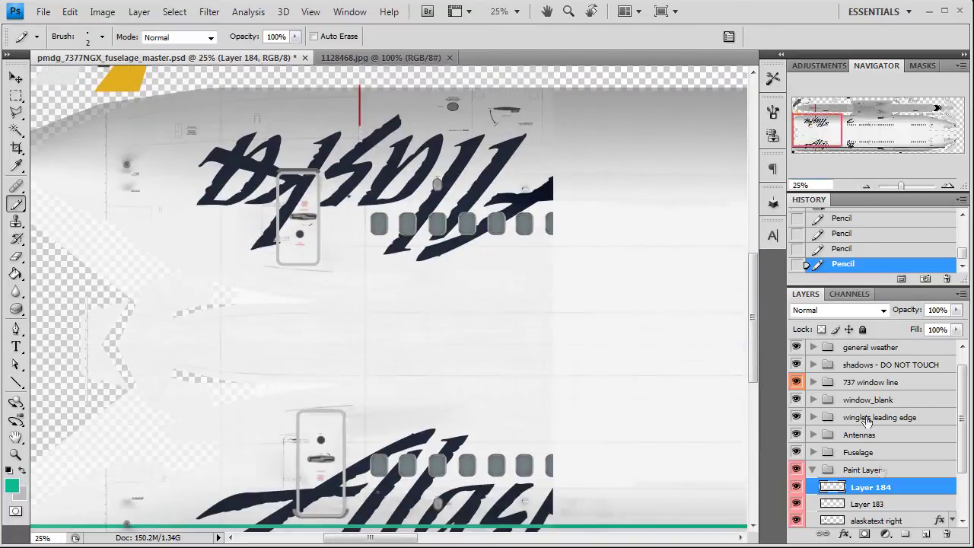
click(883, 505)
right_click(907, 508)
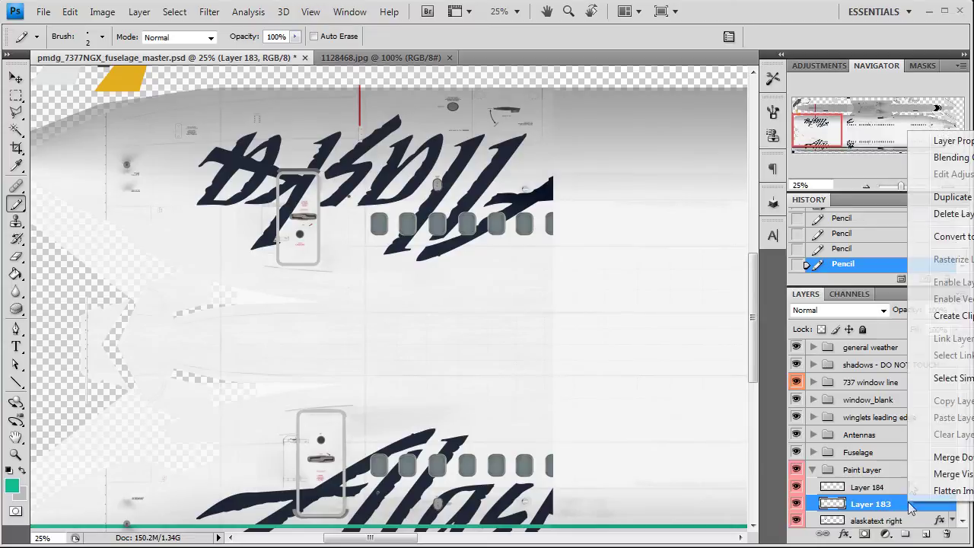
click(841, 214)
click(656, 197)
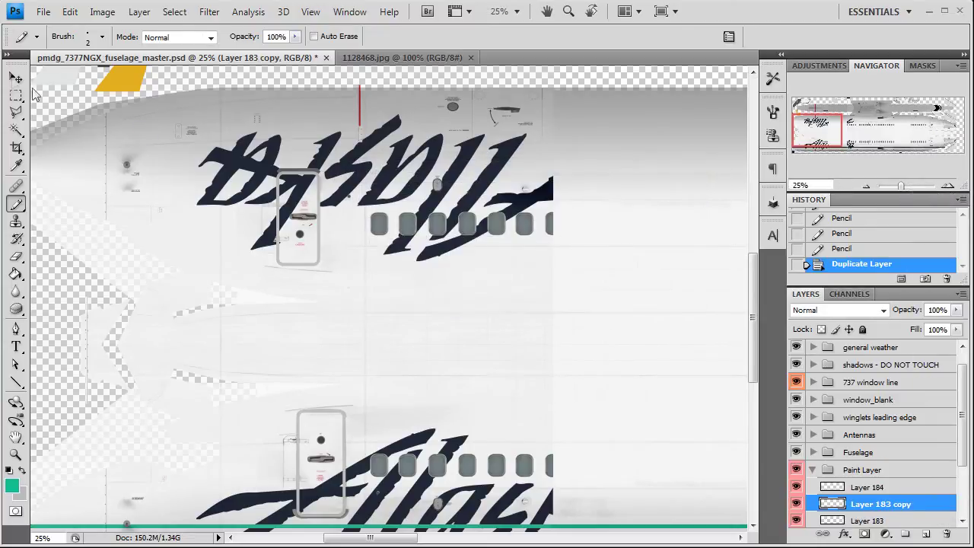
- Move the Layer 183 copy up to the upper Alaska lettering and flip it vertically
key(v)
drag(428, 481, 431, 188)
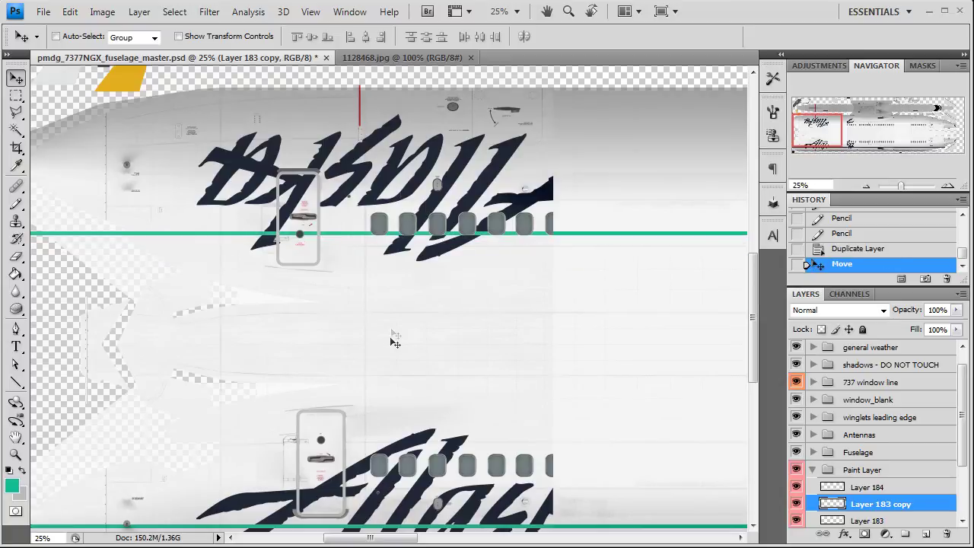
click(70, 12)
mouse_move(244, 295)
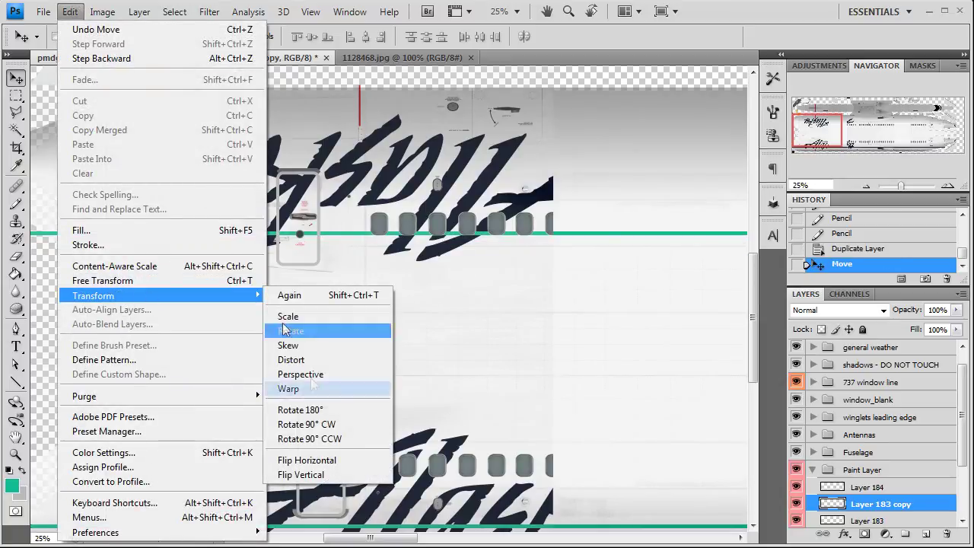
click(312, 471)
drag(392, 269, 392, 256)
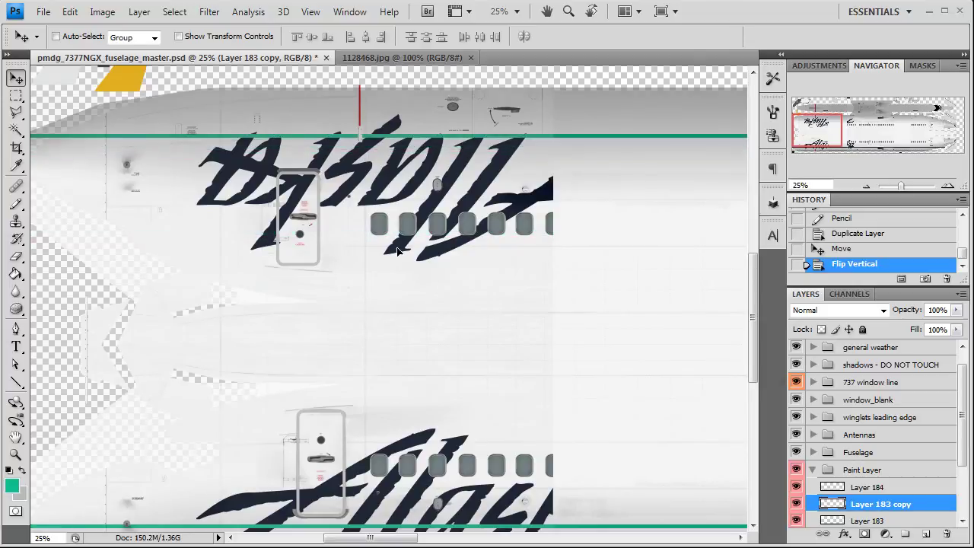
- Align the flipped aqua stripe copy so its marker dots follow the panel-line crossings beside the first upper cabin window
click(948, 185)
click(947, 186)
click(948, 186)
drag(837, 145, 805, 125)
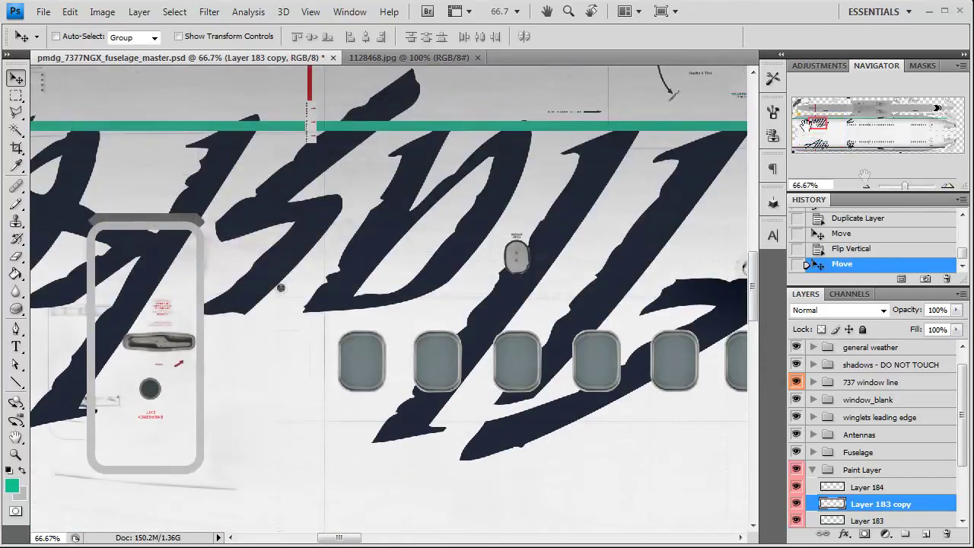
click(948, 186)
drag(401, 187, 402, 228)
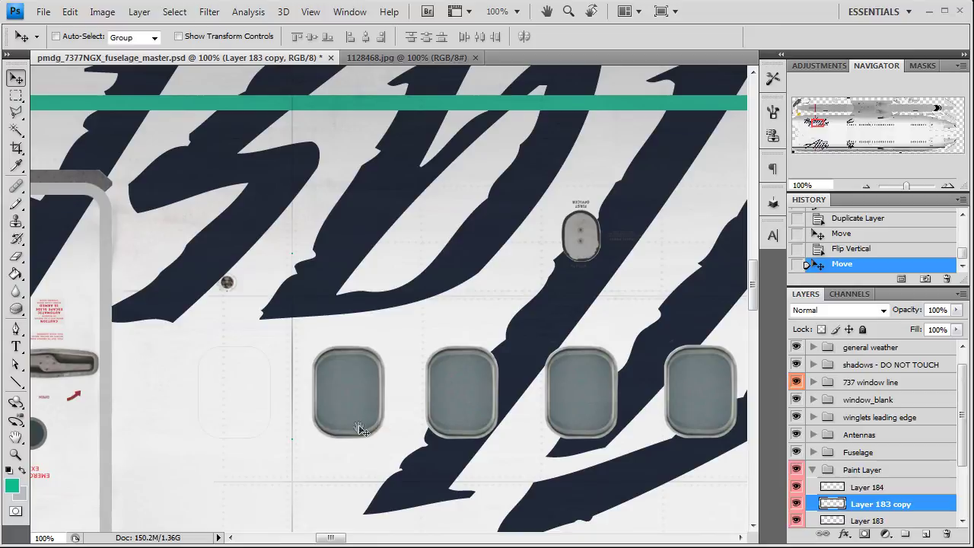
scroll(362, 430, down, 3)
click(948, 186)
click(948, 186)
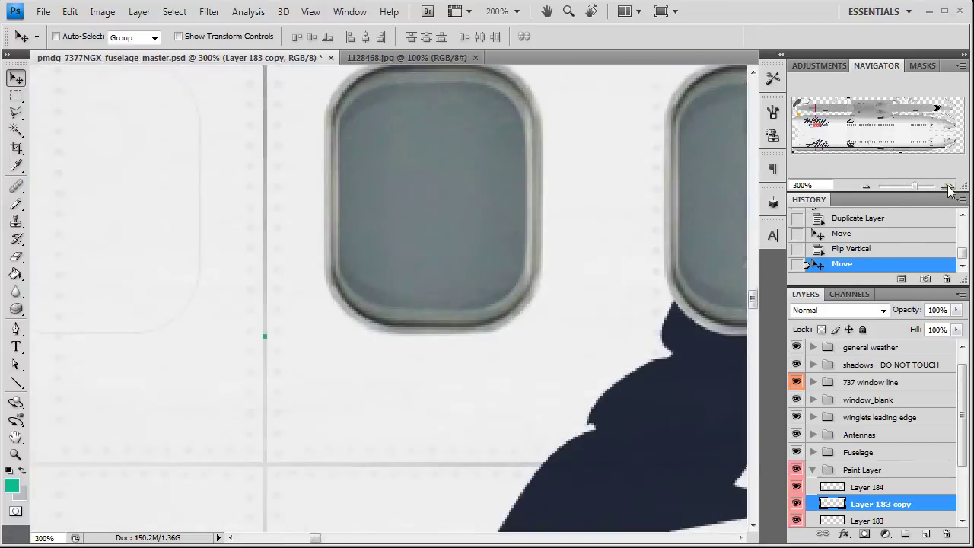
drag(402, 282, 399, 340)
drag(446, 135, 463, 446)
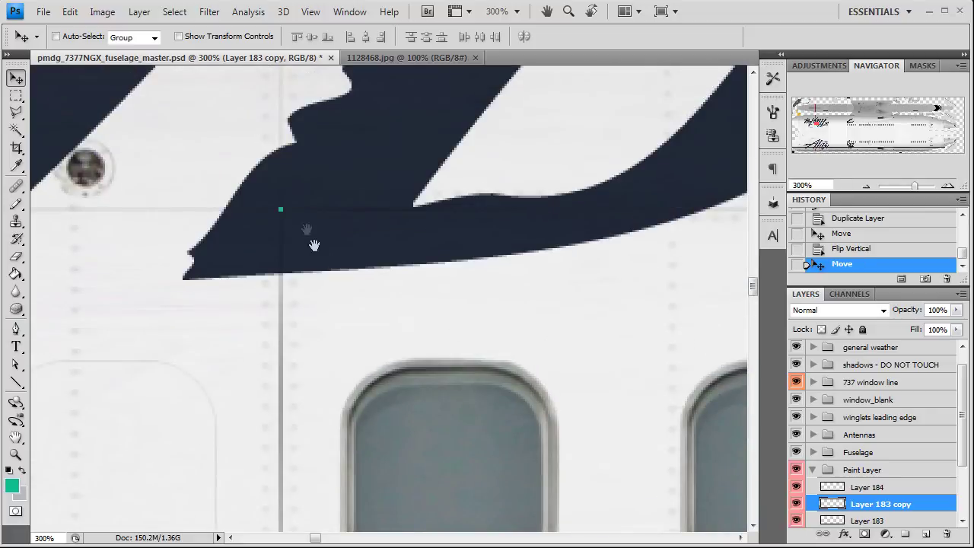
- Duplicate Layer 184 with the dark blue stripe and gray belly band, keeping the default copy name
click(867, 185)
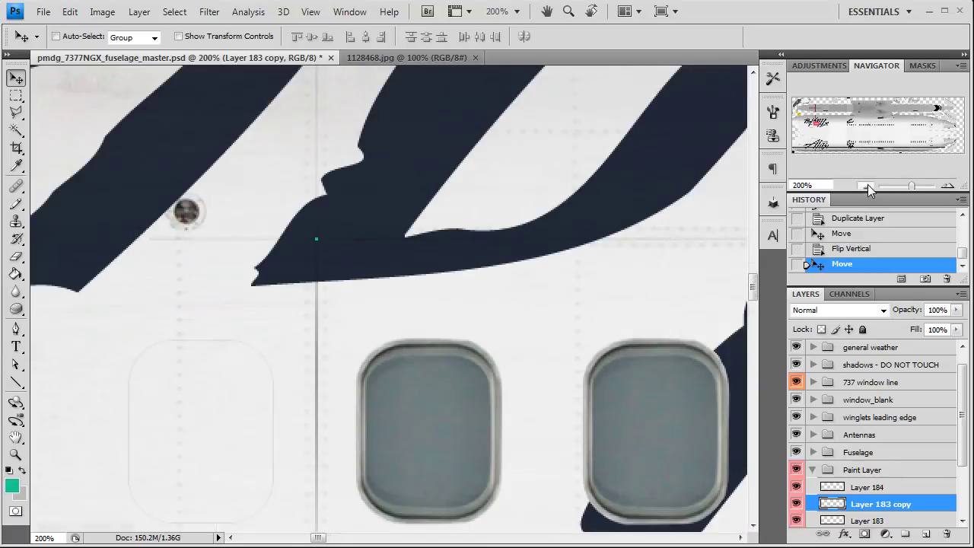
click(868, 185)
click(870, 186)
click(869, 187)
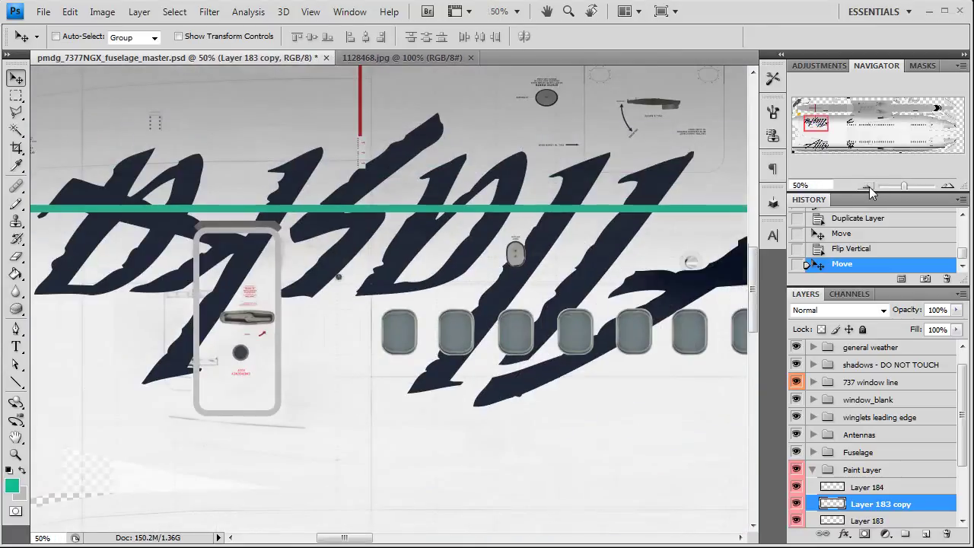
click(869, 186)
click(869, 187)
drag(832, 128, 833, 137)
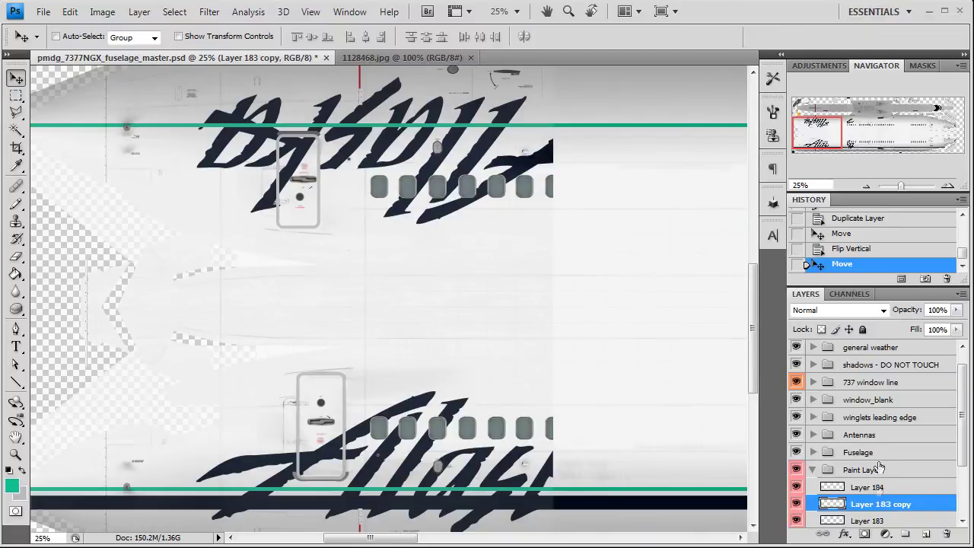
click(879, 487)
right_click(919, 487)
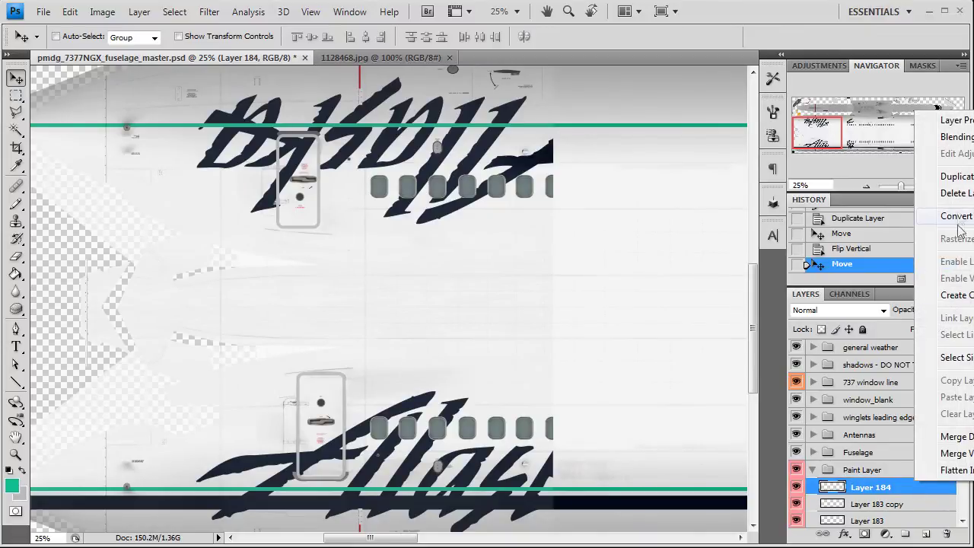
click(948, 176)
click(670, 200)
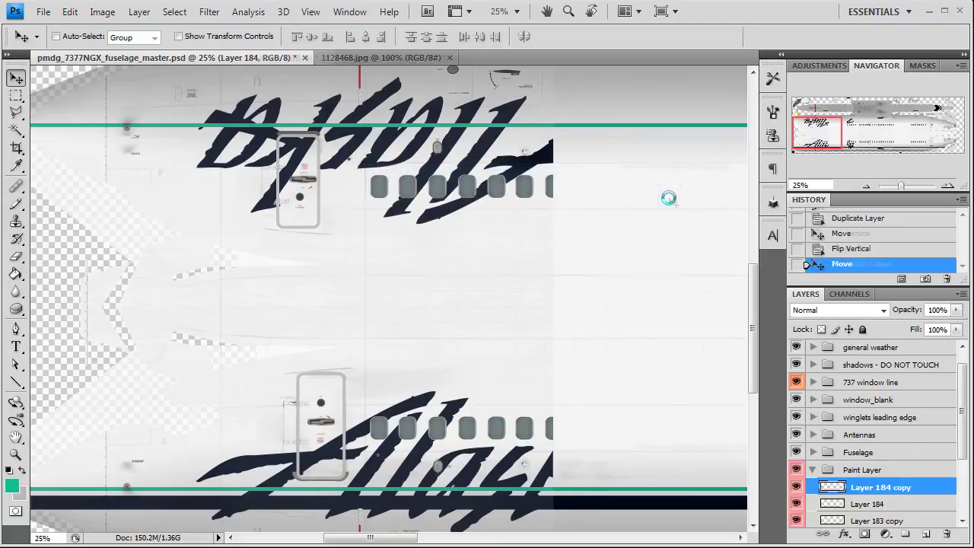
- Move the Layer 184 copy with the dark blue and gray bands up to the upper Alaska lettering and flip it vertically
drag(438, 508, 463, 169)
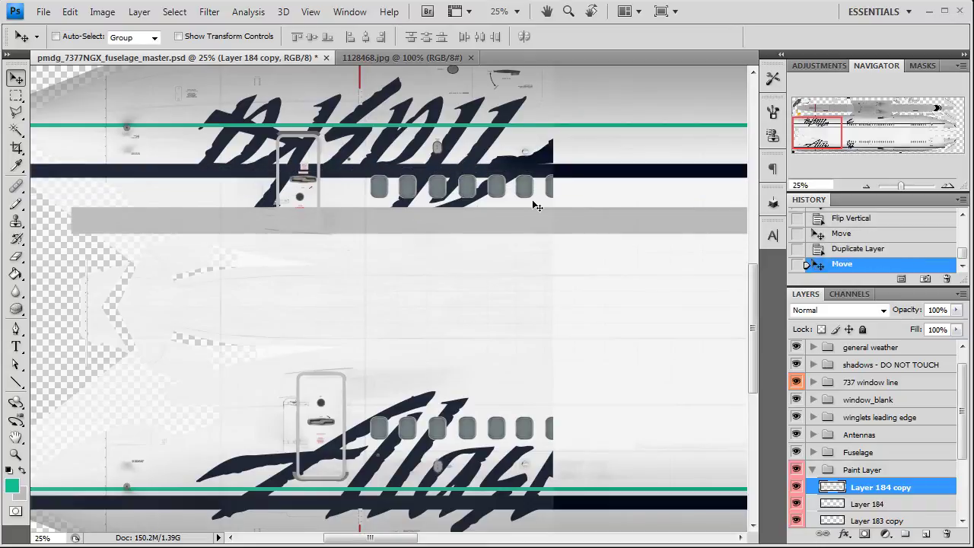
click(75, 14)
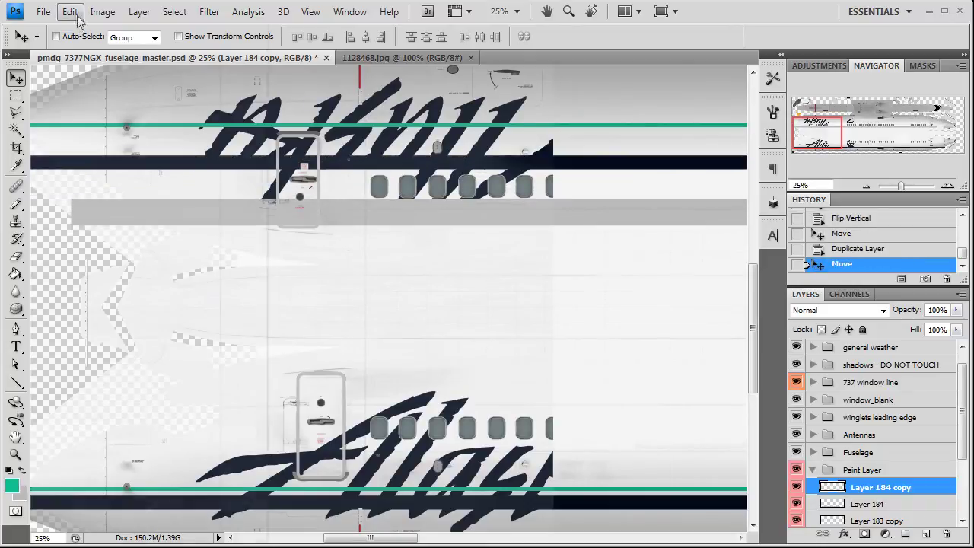
mouse_move(99, 295)
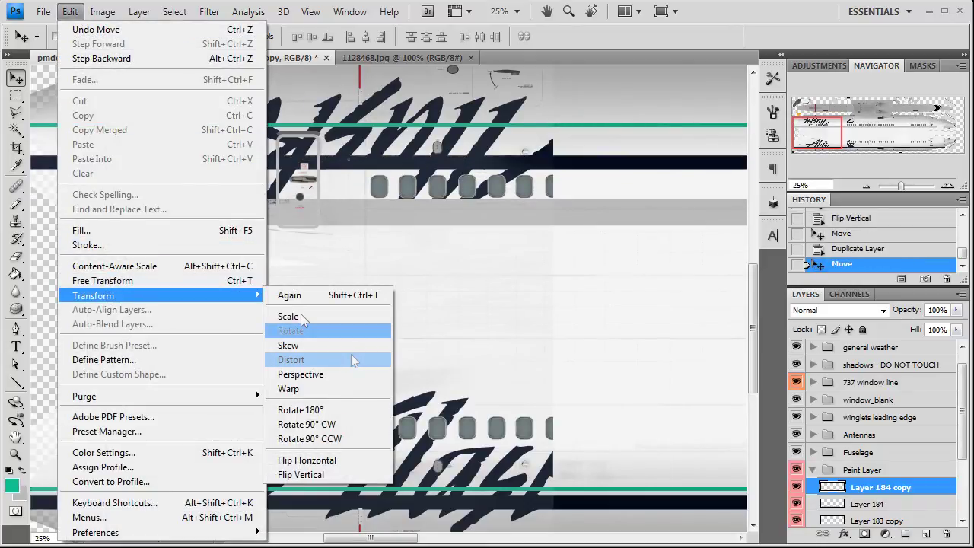
click(334, 475)
drag(402, 223, 404, 215)
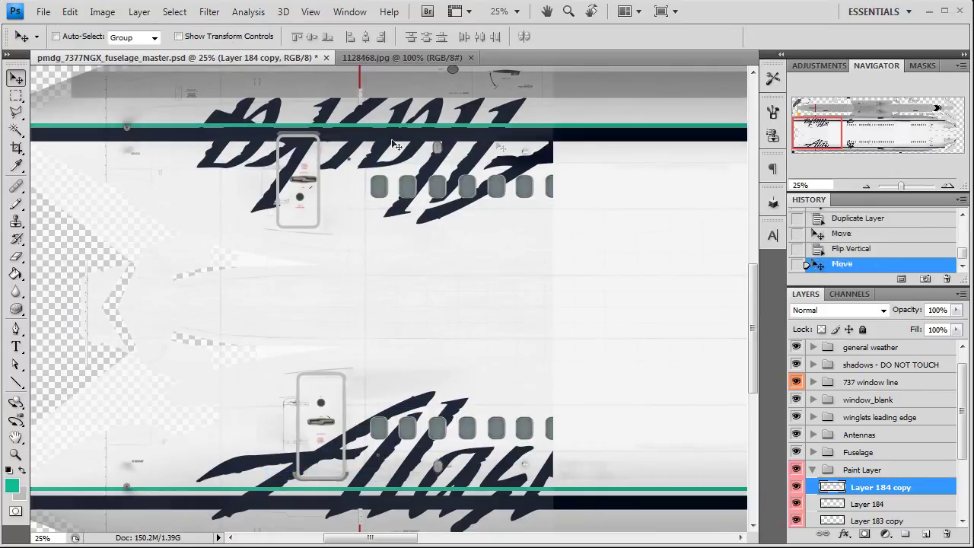
- Align the flipped dark blue and gray band copy so its marker dots match the panel-line crossings beside the first upper cabin window
click(947, 186)
click(948, 186)
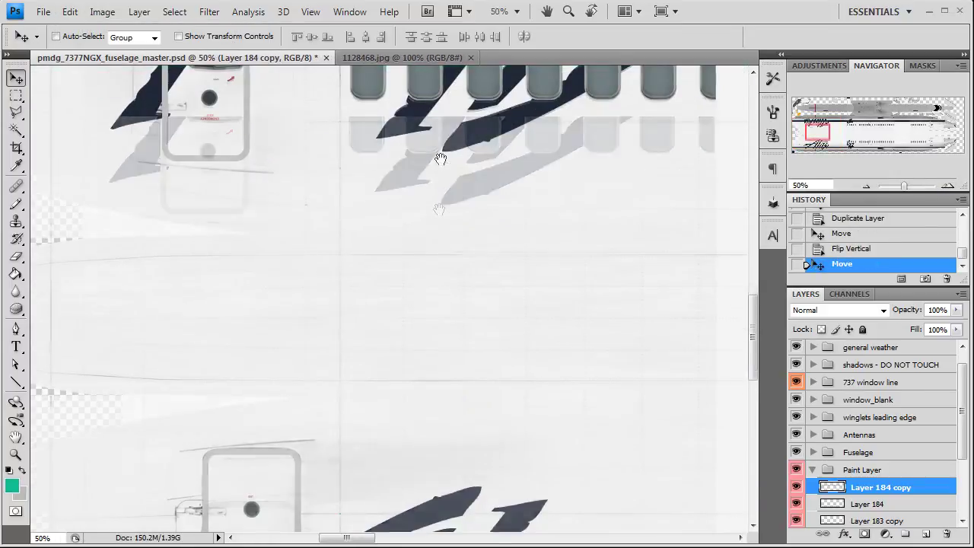
drag(441, 312, 440, 339)
click(950, 185)
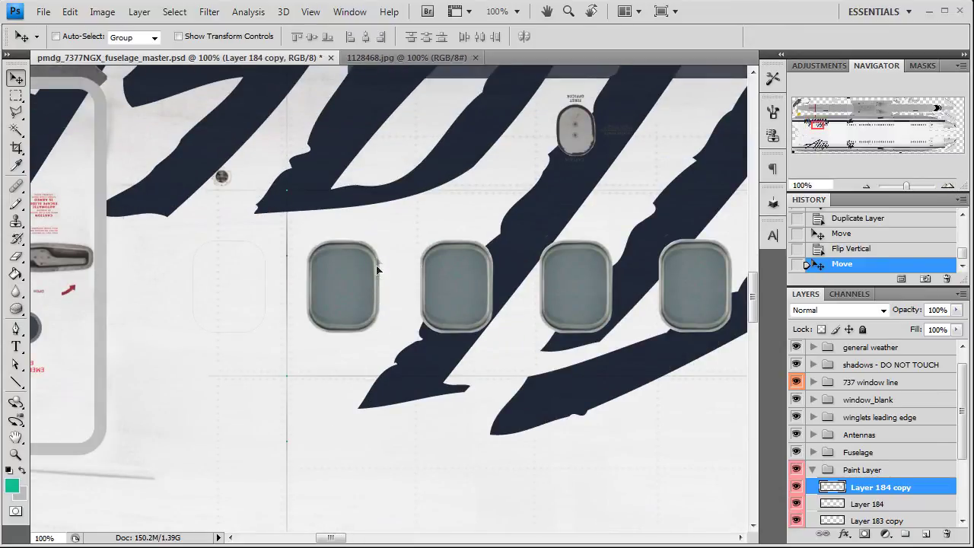
click(948, 185)
click(949, 185)
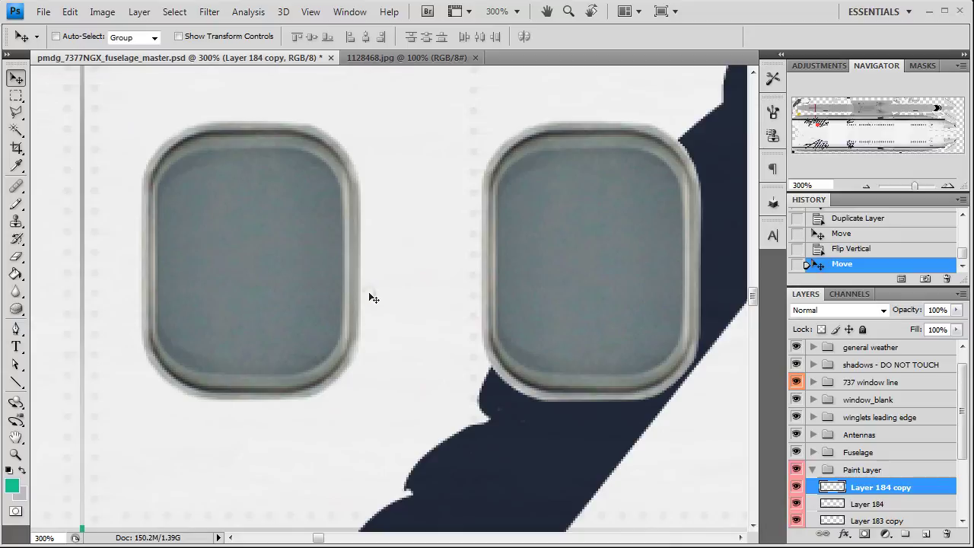
click(868, 185)
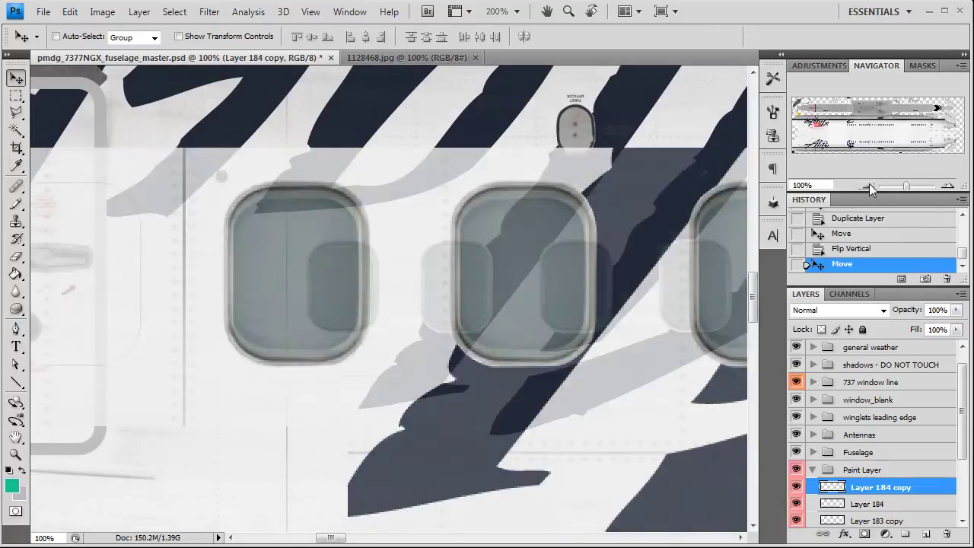
click(868, 185)
drag(449, 204, 451, 365)
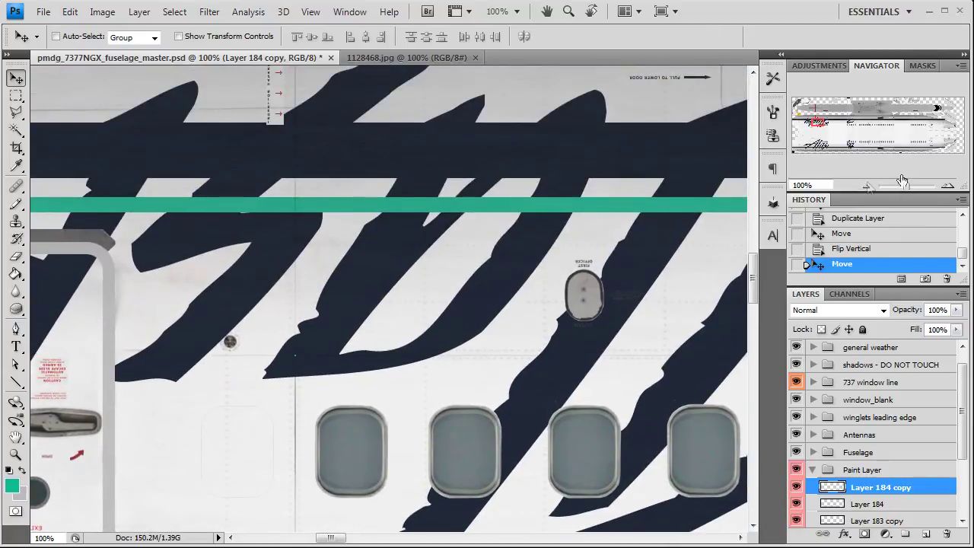
click(865, 185)
drag(505, 379, 525, 327)
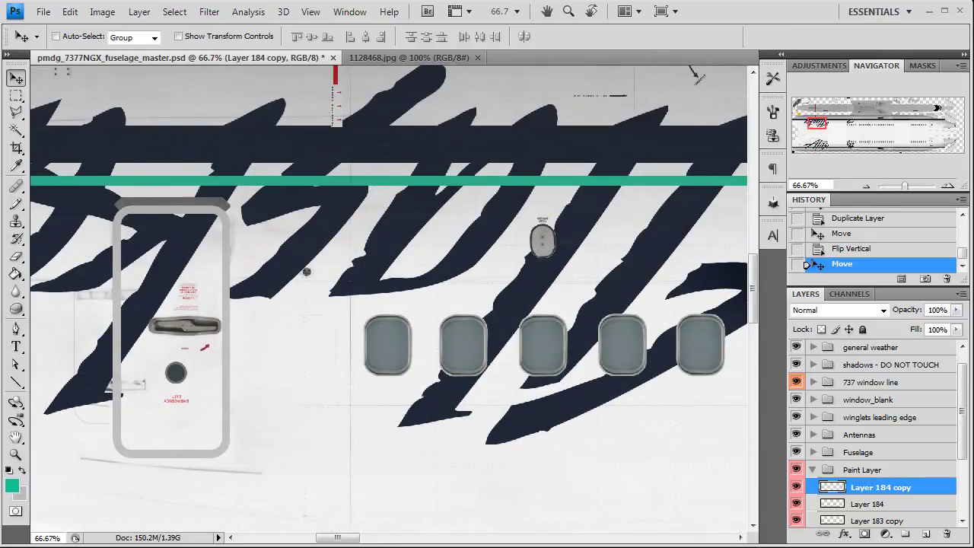
- Erase the marker dots beside the first upper cabin window from Layer 184 copy and Layer 183 copy, using one rectangular selection
key(m)
drag(392, 430, 393, 430)
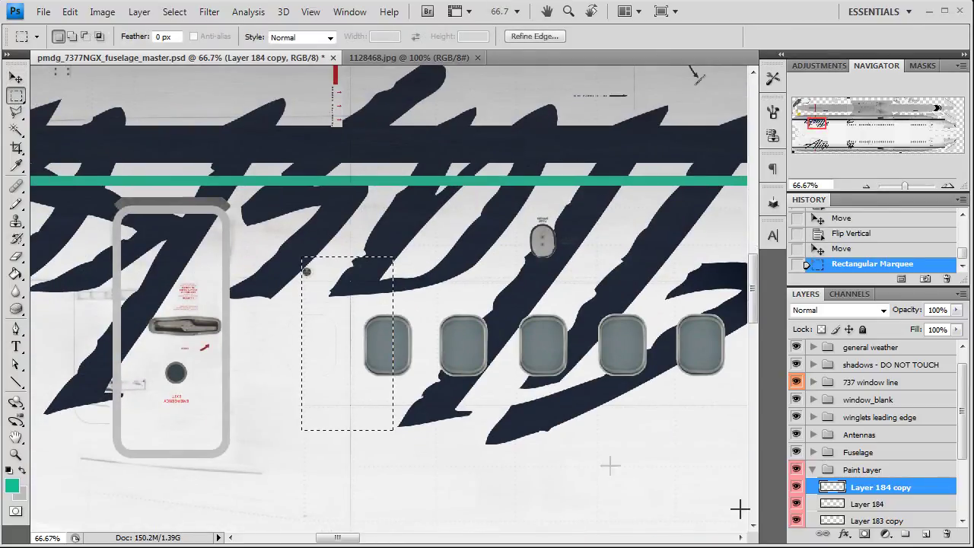
key(Delete)
click(889, 521)
key(Delete)
- Erase the marker dots around the first lower cabin window from Layer 184 and Layer 183 with a rectangular selection, and deselect
drag(558, 477, 506, 247)
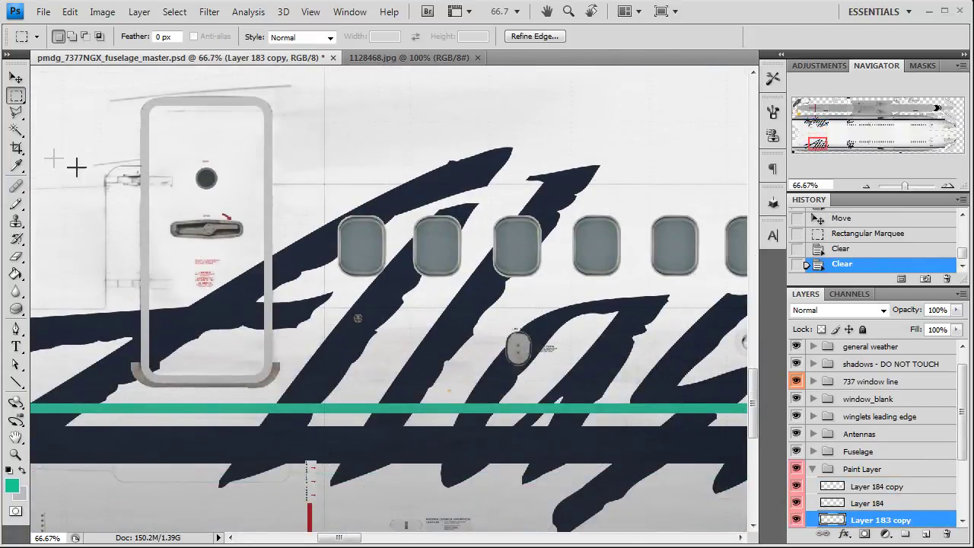
drag(393, 333, 363, 335)
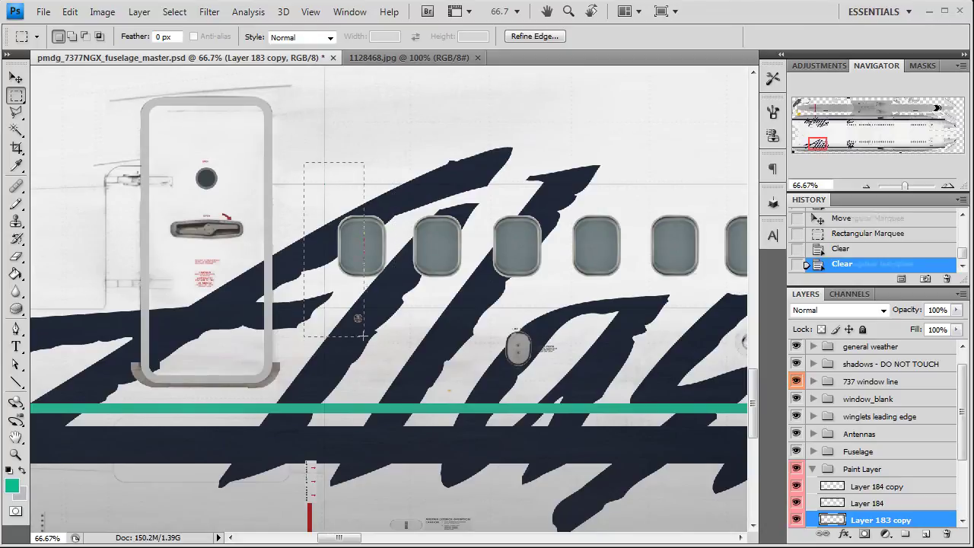
scroll(898, 453, down, 2)
click(898, 450)
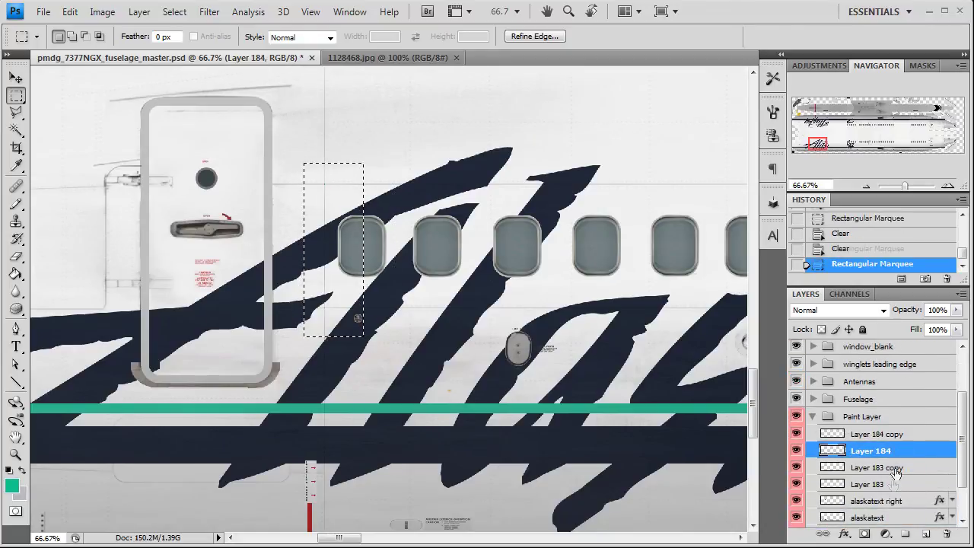
key(Delete)
click(895, 484)
key(Delete)
key(ctrl+d)
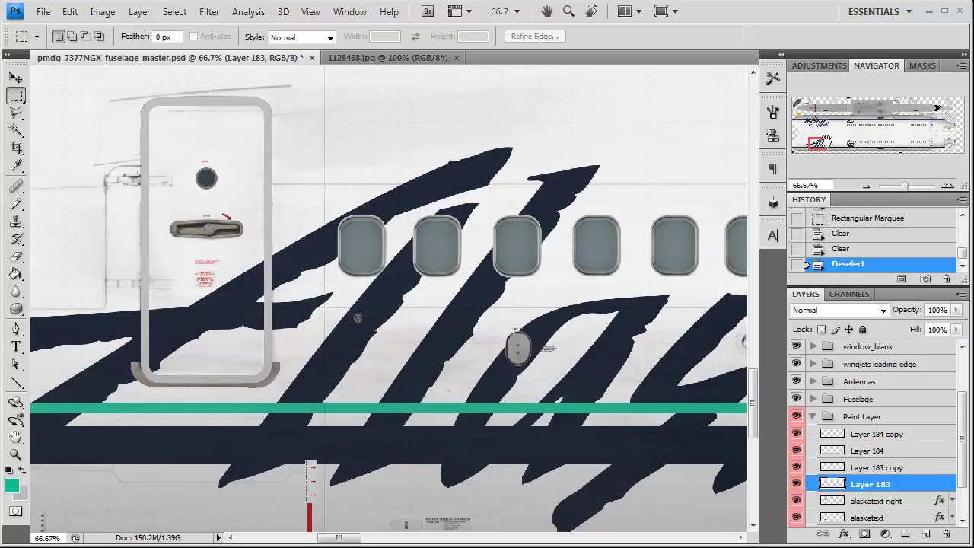
click(869, 185)
click(869, 185)
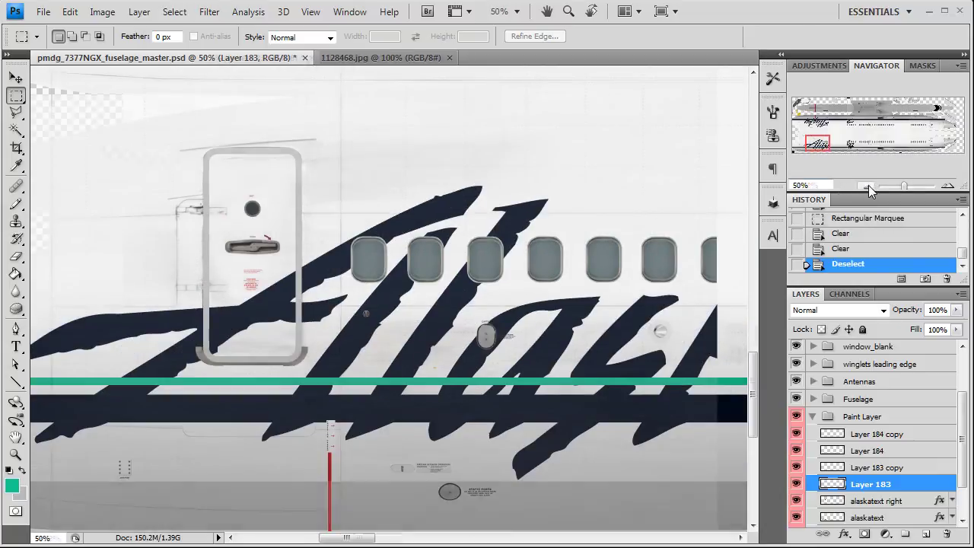
click(869, 185)
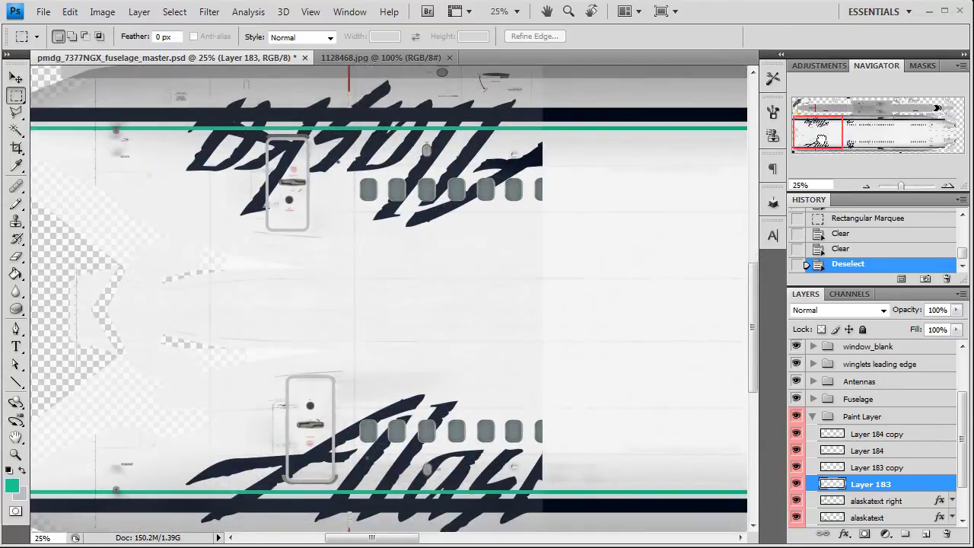
mouse_move(821, 140)
mouse_down()
mouse_move(881, 136)
mouse_move(821, 145)
mouse_up()
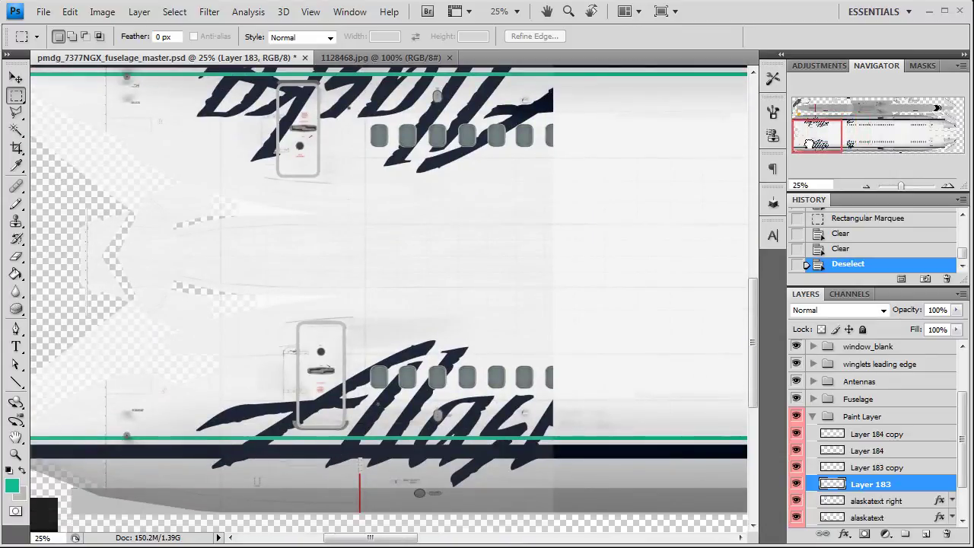